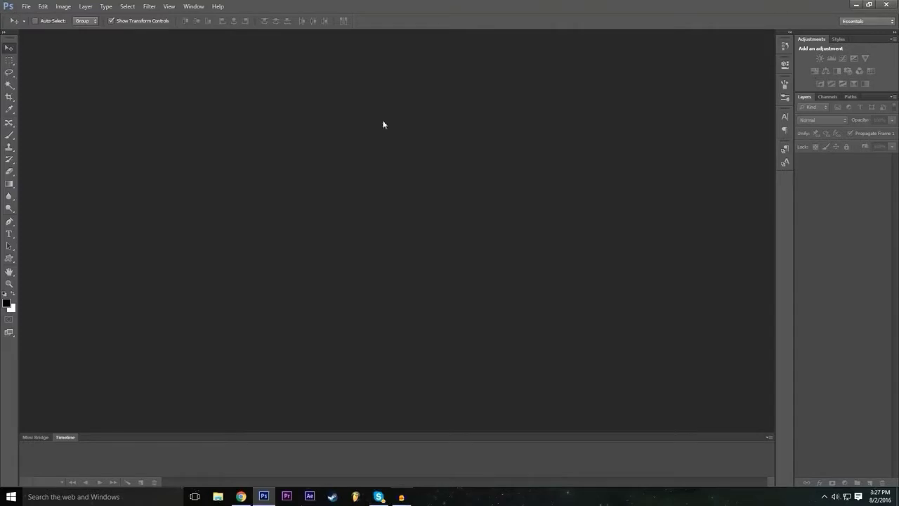
- Switch the workspace to Essentials (Default)
{"action": "left_click", "coordinate": [196, 5]}
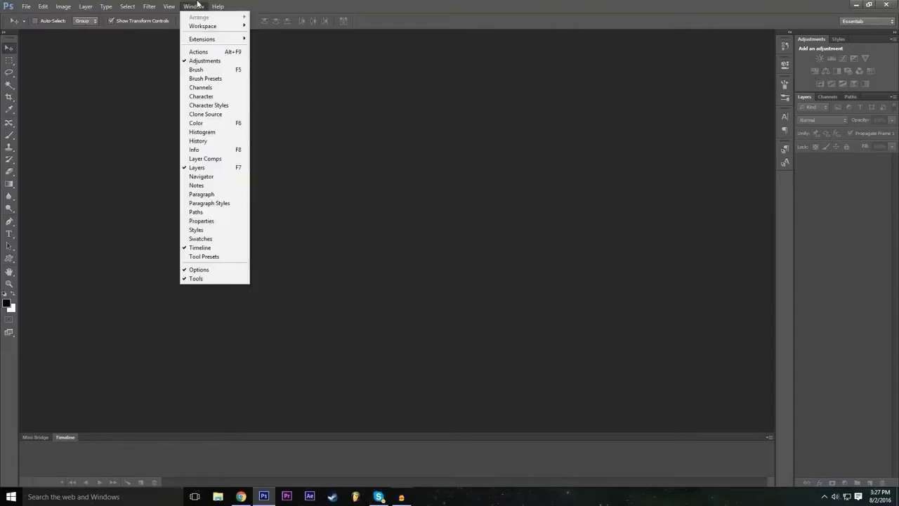
{"action": "mouse_move", "coordinate": [211, 26]}
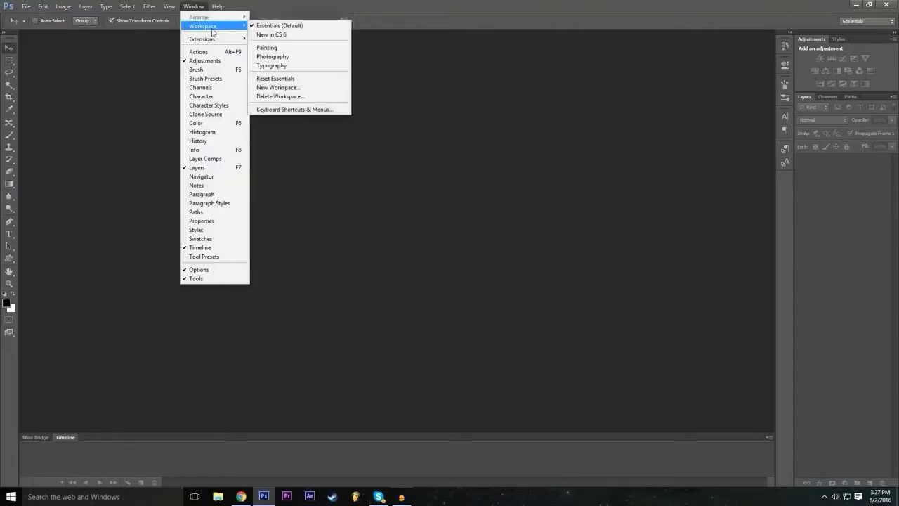
{"action": "left_click", "coordinate": [305, 26]}
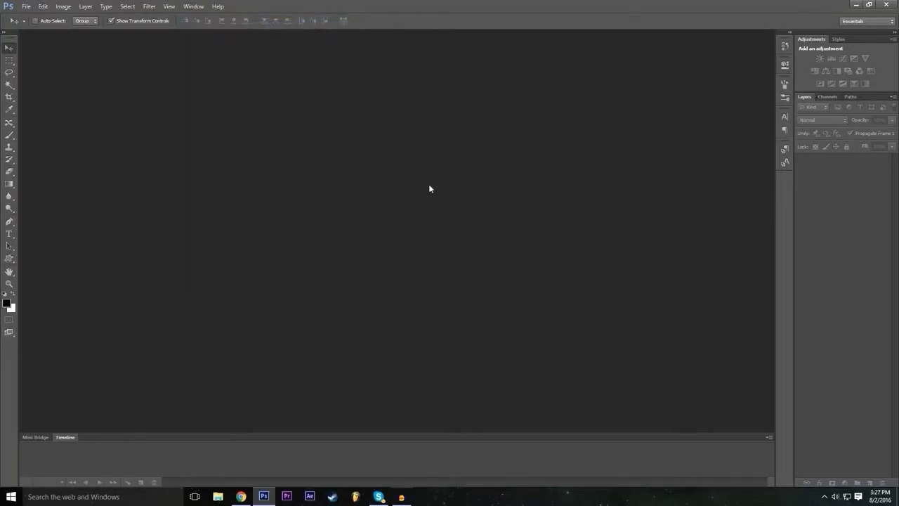
- Start a new document, collapse its advanced settings and name it Example
{"action": "left_click", "coordinate": [25, 6]}
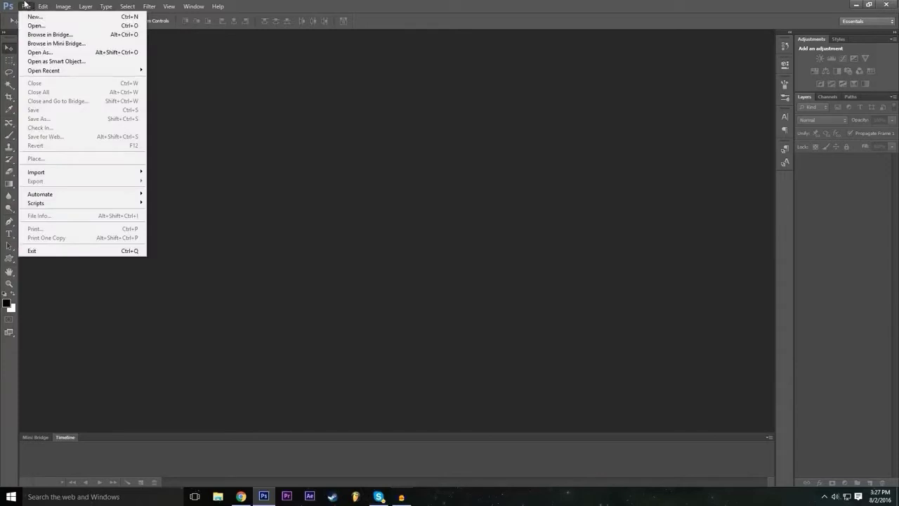
{"action": "left_click", "coordinate": [33, 18]}
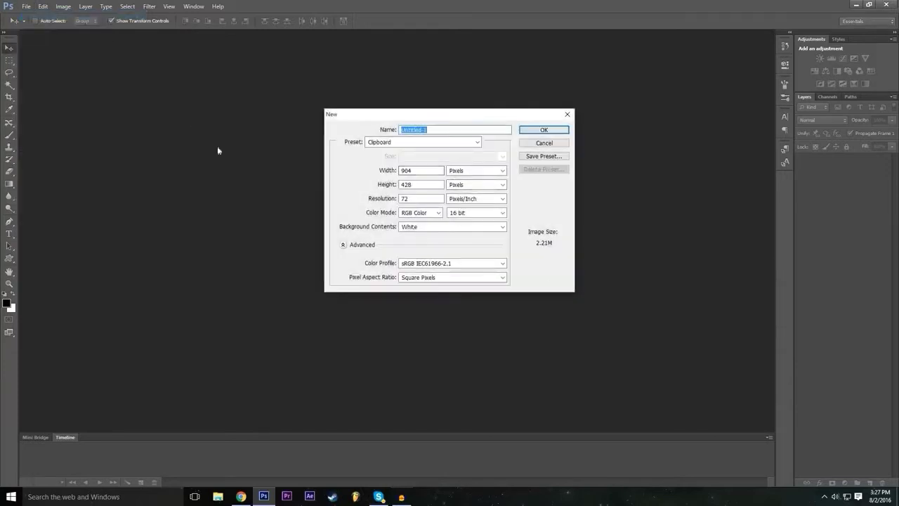
{"action": "left_click", "coordinate": [344, 245]}
{"action": "left_click_drag", "start_coordinate": [425, 130], "coordinate": [351, 134]}
{"action": "type", "text": "Exam"}
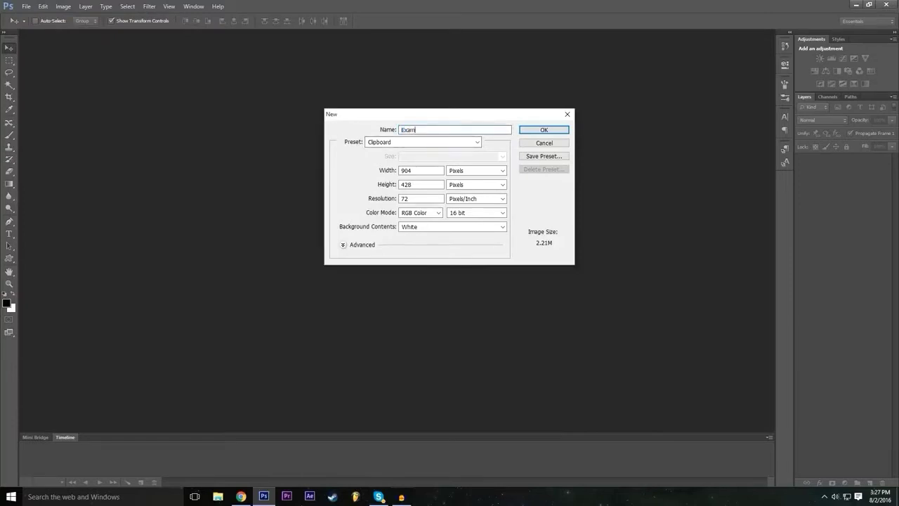
{"action": "type", "text": "ple"}
{"action": "key", "text": "ctrl+a"}
- Set the new document's width to 1920 and its height to 1080
{"action": "left_click", "coordinate": [425, 172]}
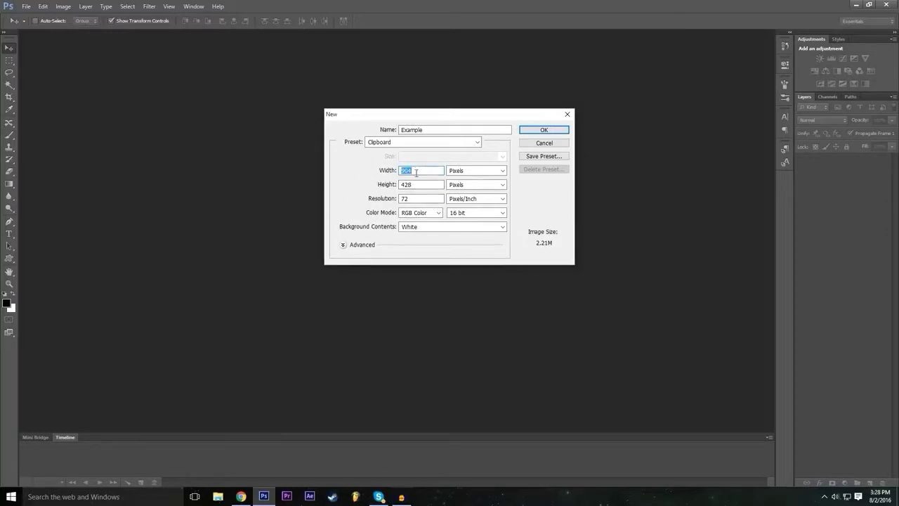
{"action": "type", "text": "1920"}
{"action": "left_click", "coordinate": [413, 184]}
{"action": "key", "text": "BackSpace"}
{"action": "key", "text": "BackSpace"}
{"action": "key", "text": "BackSpace"}
{"action": "type", "text": "108"}
{"action": "left_click", "coordinate": [365, 187]}
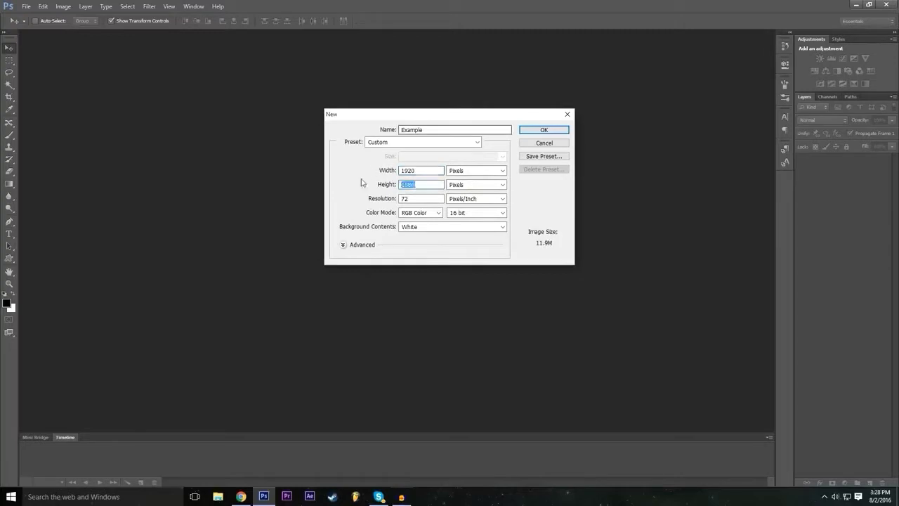
- Choose Pixels as the unit for both the new document's width and height
{"action": "left_click", "coordinate": [478, 172]}
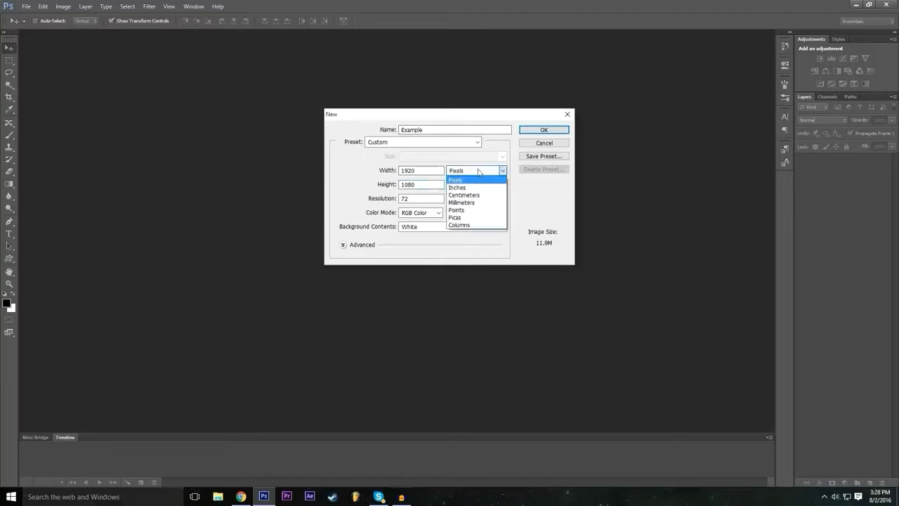
{"action": "left_click", "coordinate": [478, 173]}
{"action": "left_click", "coordinate": [482, 199]}
{"action": "left_click", "coordinate": [480, 199]}
{"action": "left_click", "coordinate": [478, 170]}
{"action": "left_click", "coordinate": [469, 170]}
{"action": "key", "text": "Tab"}
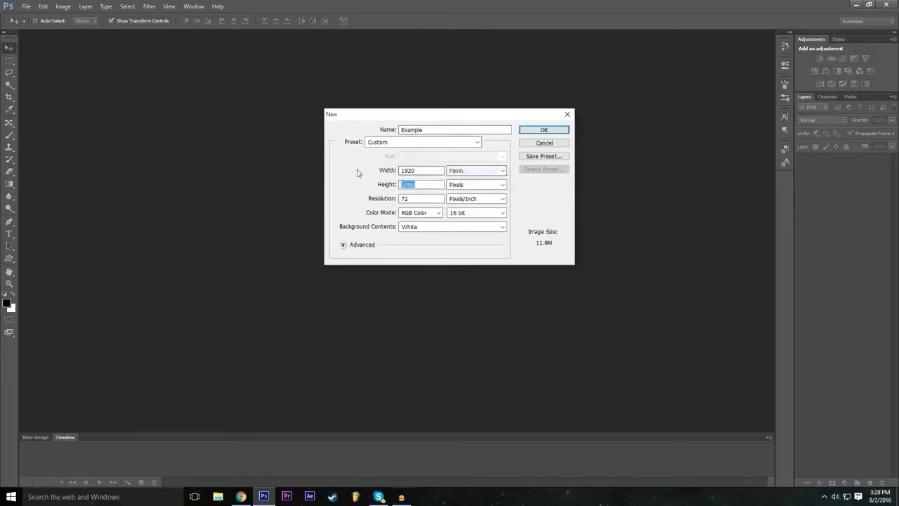
{"action": "left_click", "coordinate": [474, 173]}
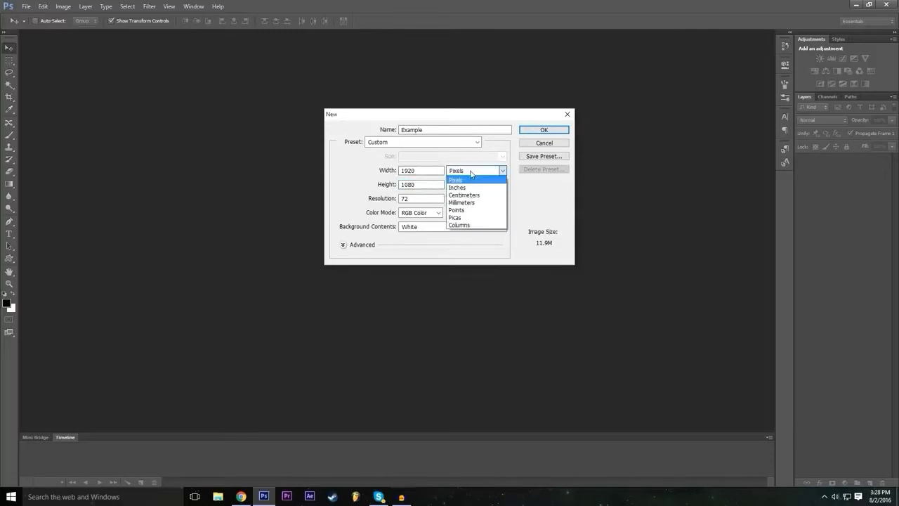
{"action": "left_click", "coordinate": [467, 180]}
{"action": "left_click", "coordinate": [466, 185]}
{"action": "left_click", "coordinate": [466, 184]}
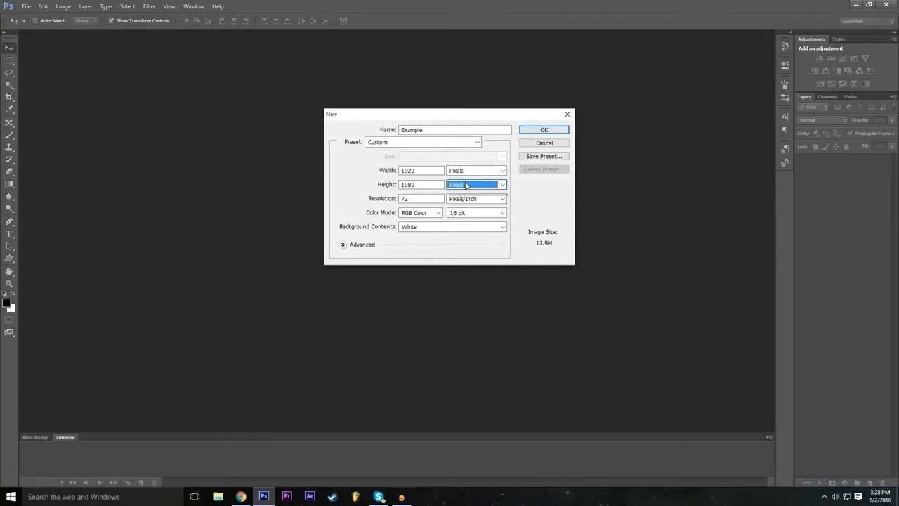
{"action": "left_click", "coordinate": [467, 185]}
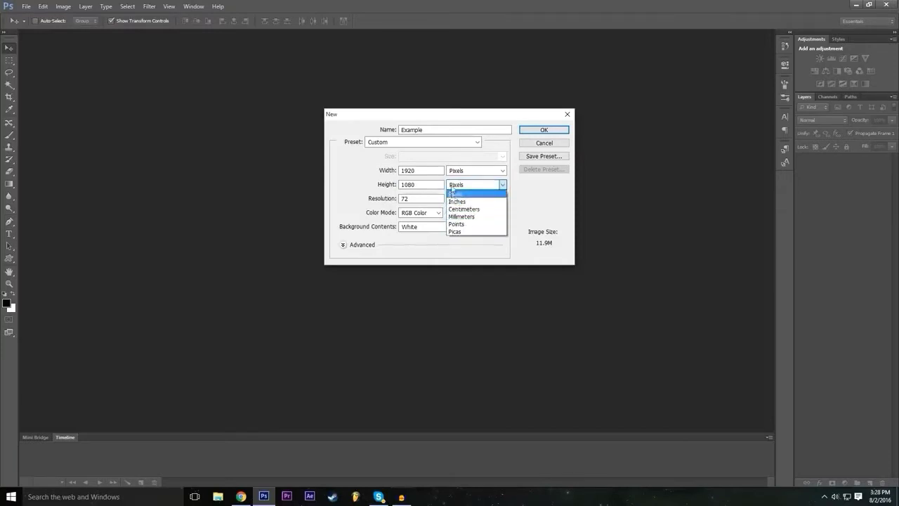
{"action": "left_click", "coordinate": [464, 193]}
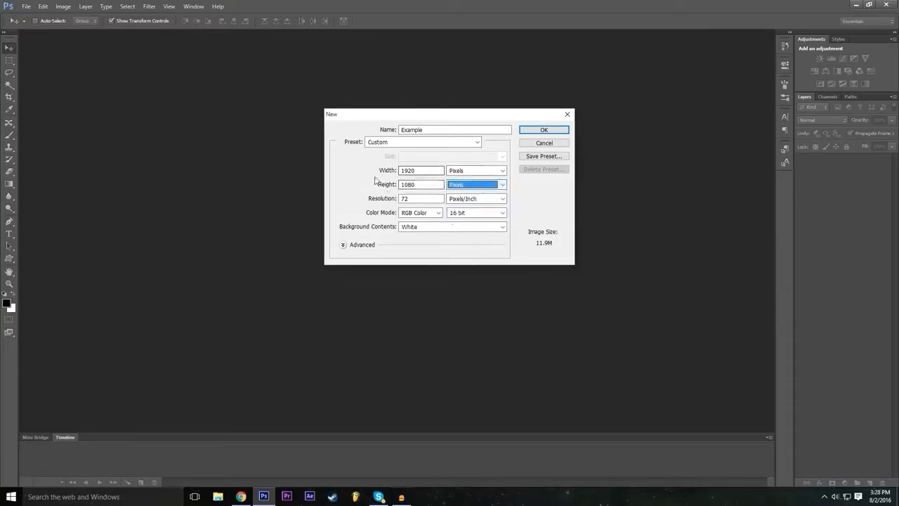
{"action": "key", "text": "shift+Tab"}
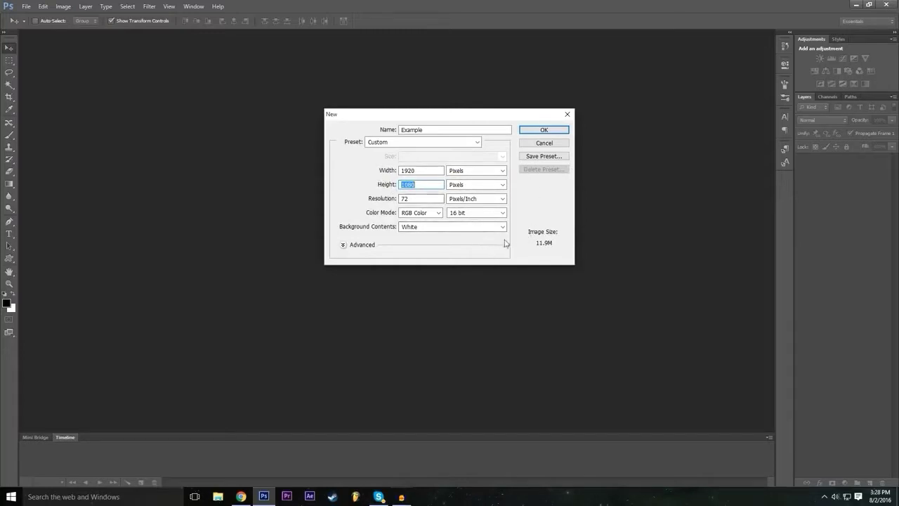
- Set the color depth to 16 bit and create the document
{"action": "left_click", "coordinate": [462, 213]}
{"action": "left_click", "coordinate": [376, 219]}
{"action": "left_click", "coordinate": [479, 217]}
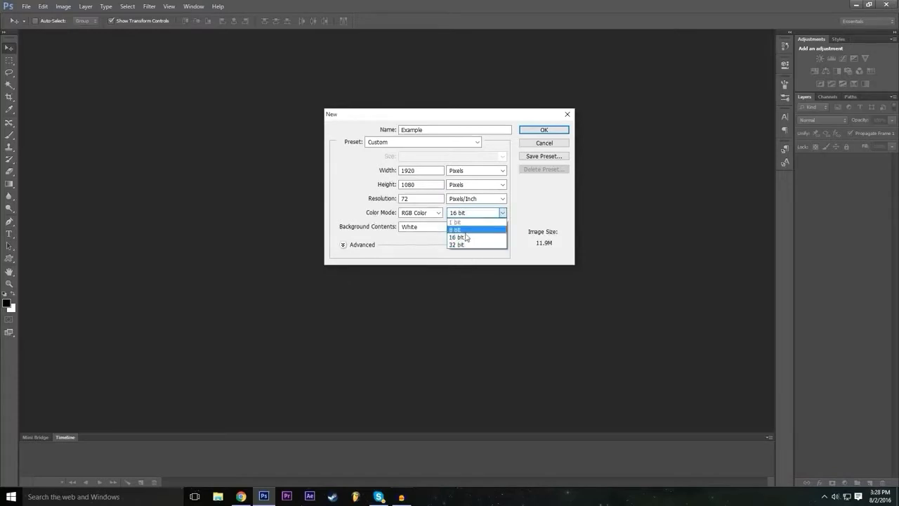
{"action": "left_click", "coordinate": [467, 236]}
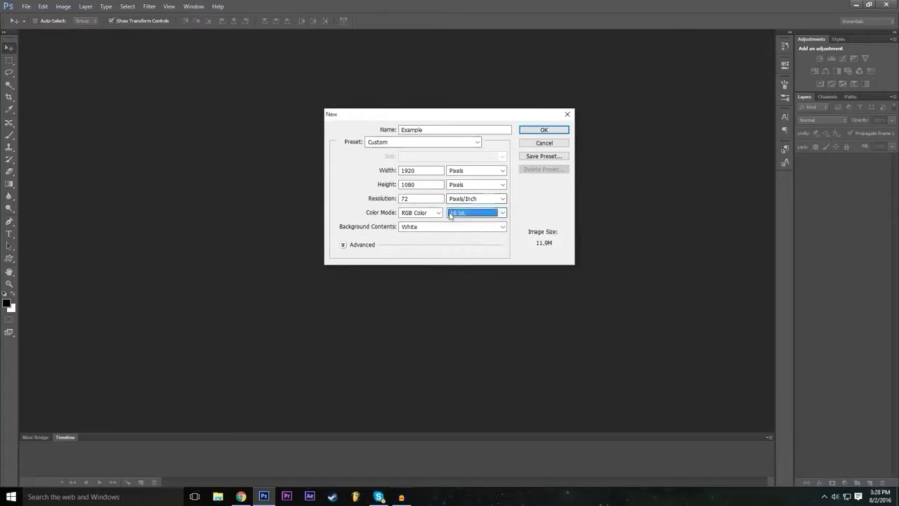
{"action": "left_click", "coordinate": [545, 132]}
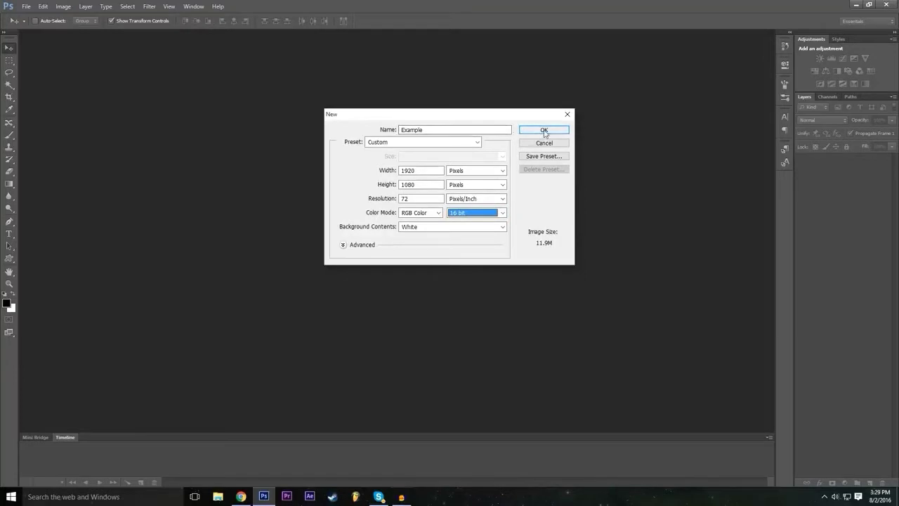
{"action": "left_click", "coordinate": [544, 133]}
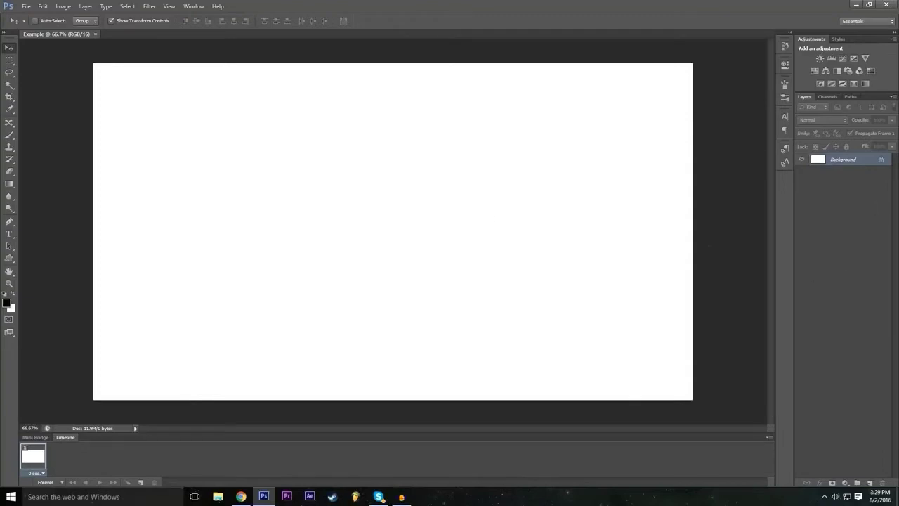
- Convert the locked background into a regular layer, entering Background as its name
{"action": "double_click", "coordinate": [882, 163]}
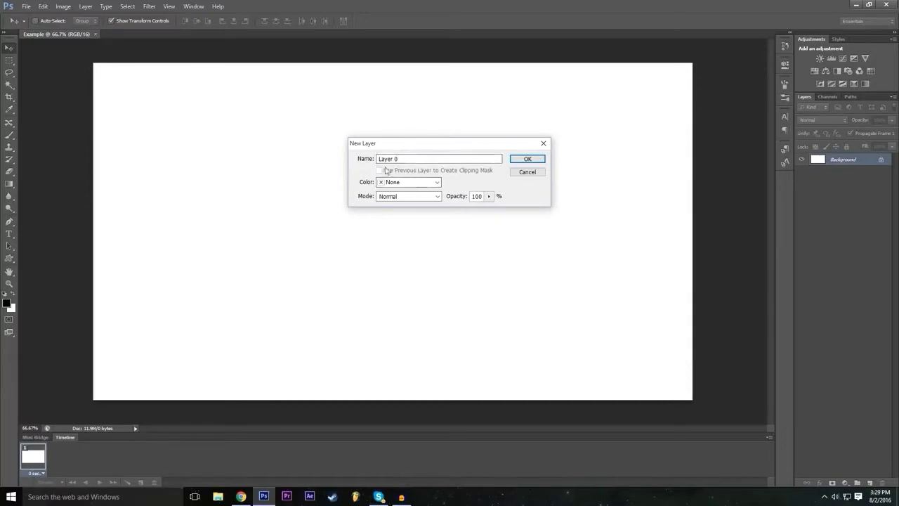
{"action": "left_click", "coordinate": [434, 159]}
{"action": "type", "text": "Background"}
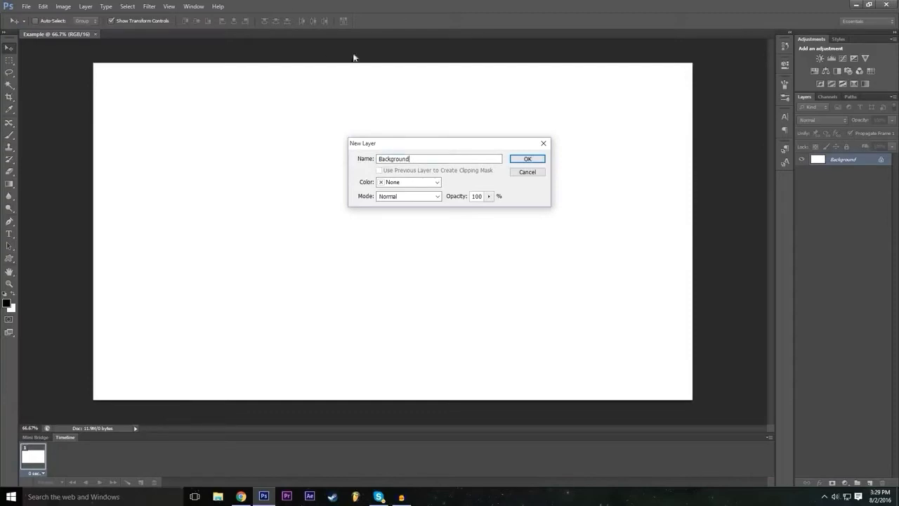
- Set the new layer's color label to Orange
{"action": "left_click", "coordinate": [431, 182]}
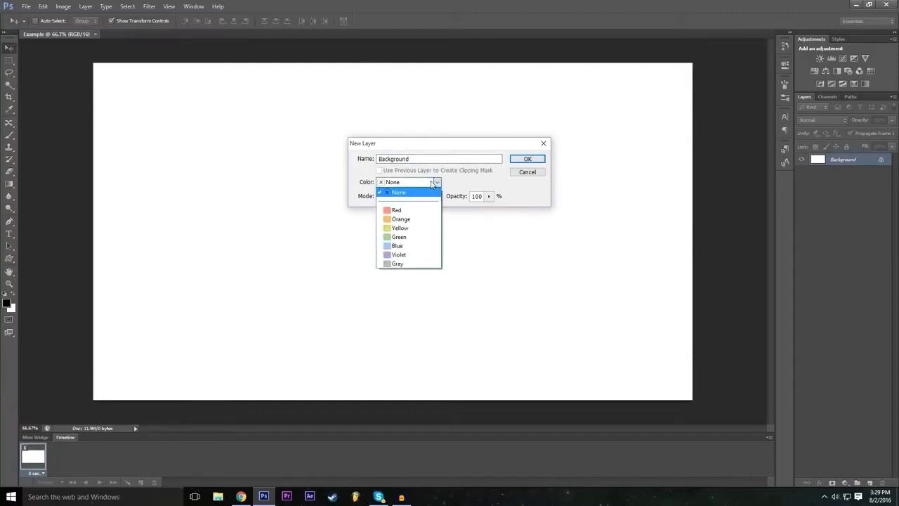
{"action": "left_click", "coordinate": [431, 182]}
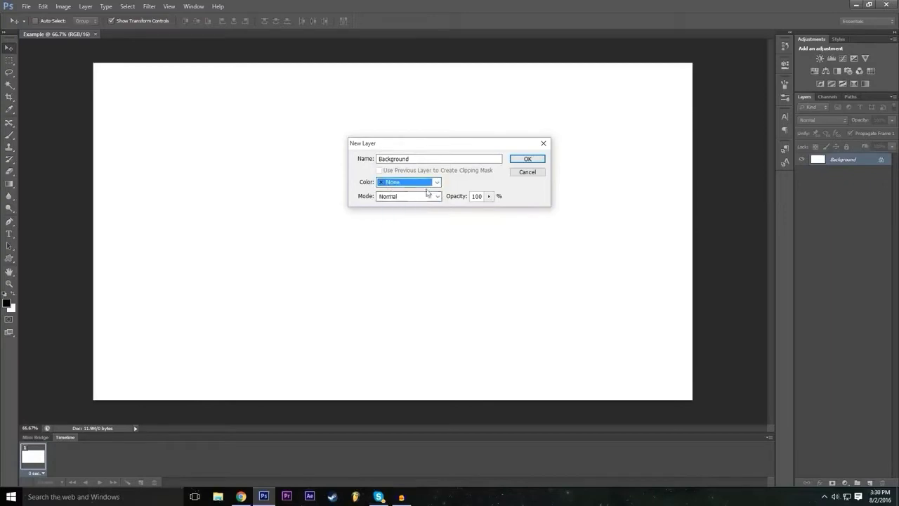
{"action": "left_click", "coordinate": [396, 184]}
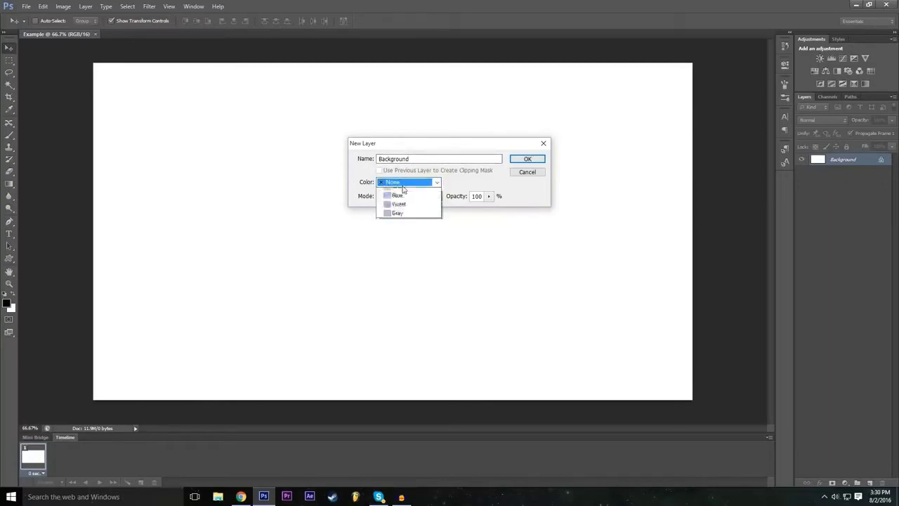
{"action": "left_click", "coordinate": [414, 219]}
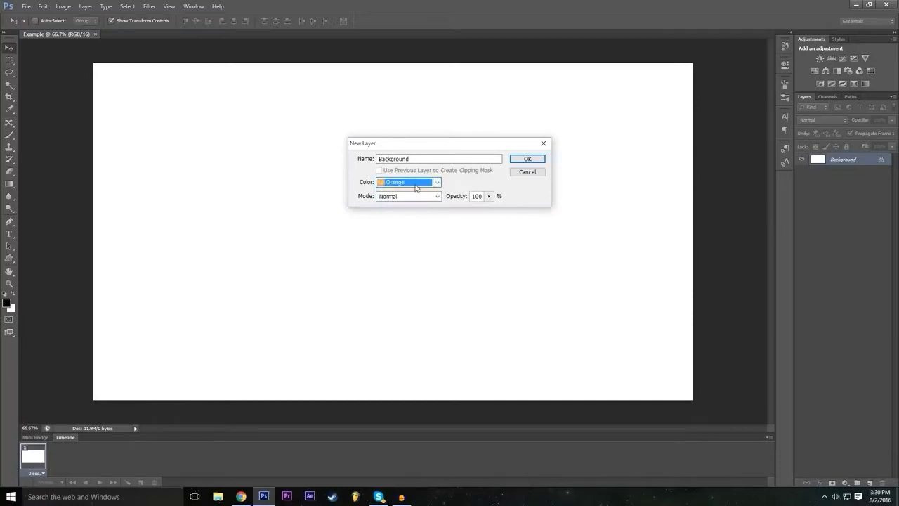
{"action": "left_click", "coordinate": [416, 188]}
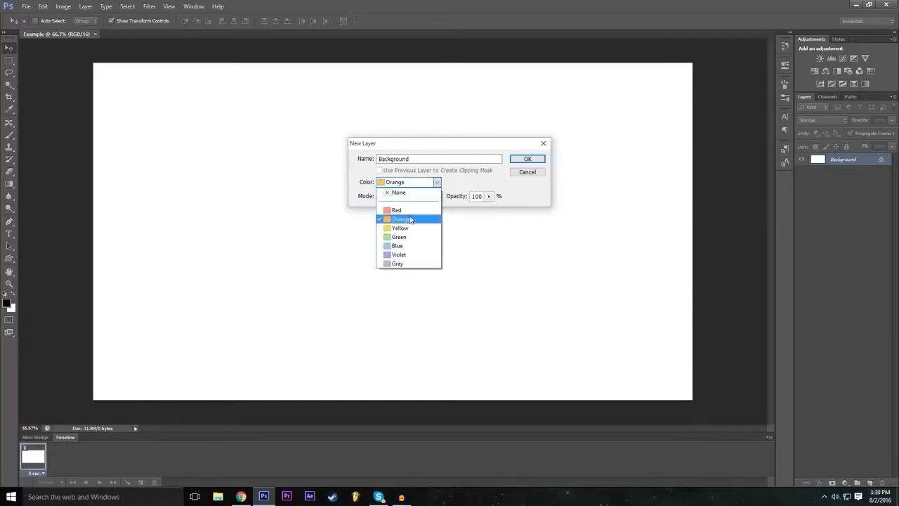
{"action": "left_click", "coordinate": [411, 219]}
{"action": "key", "text": "shift+Tab"}
- Set the new layer's color label to Red and confirm the layer settings
{"action": "left_click", "coordinate": [417, 187]}
{"action": "left_click", "coordinate": [411, 208]}
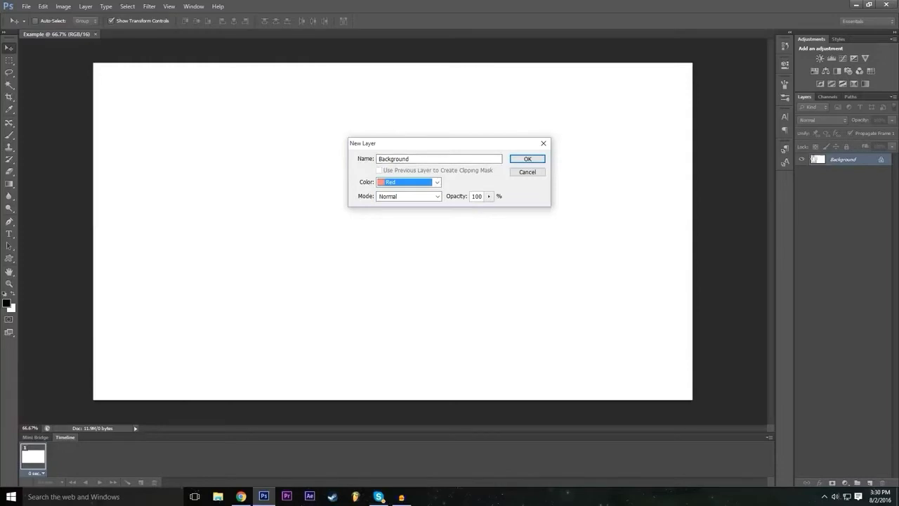
{"action": "left_click", "coordinate": [408, 184]}
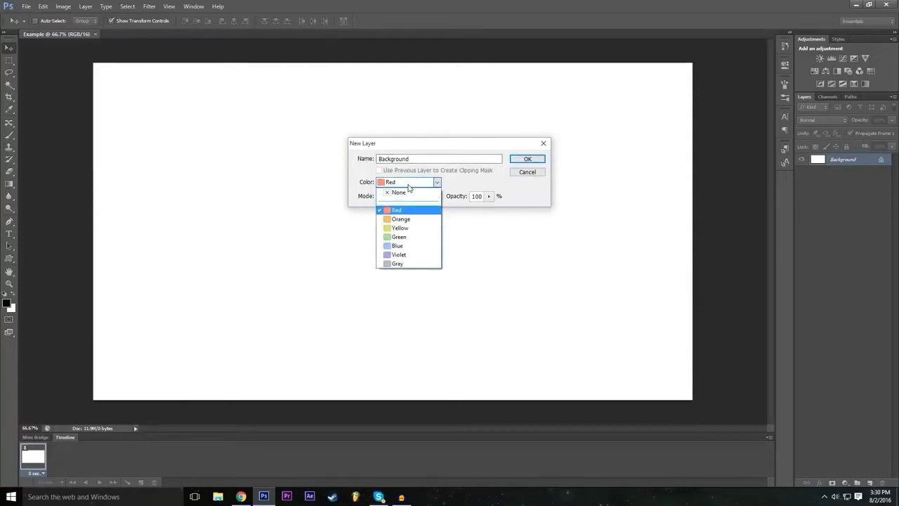
{"action": "left_click", "coordinate": [425, 184]}
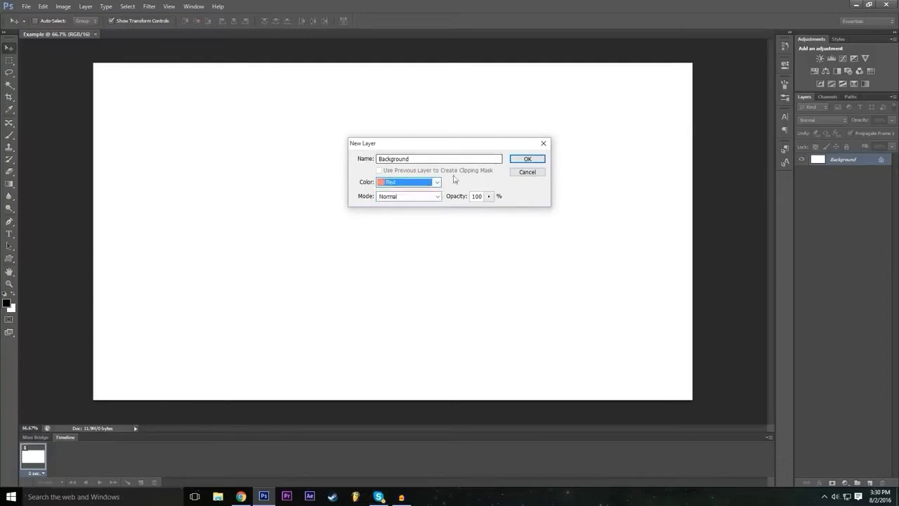
{"action": "left_click", "coordinate": [531, 162]}
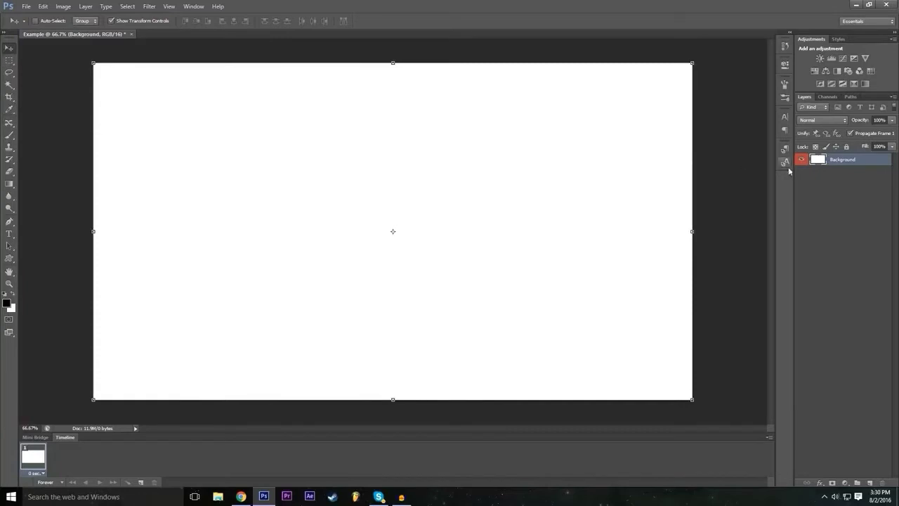
- Reselect the Background layer and move it freely around the canvas, ending slightly below and right of its original place
{"action": "left_click", "coordinate": [822, 202]}
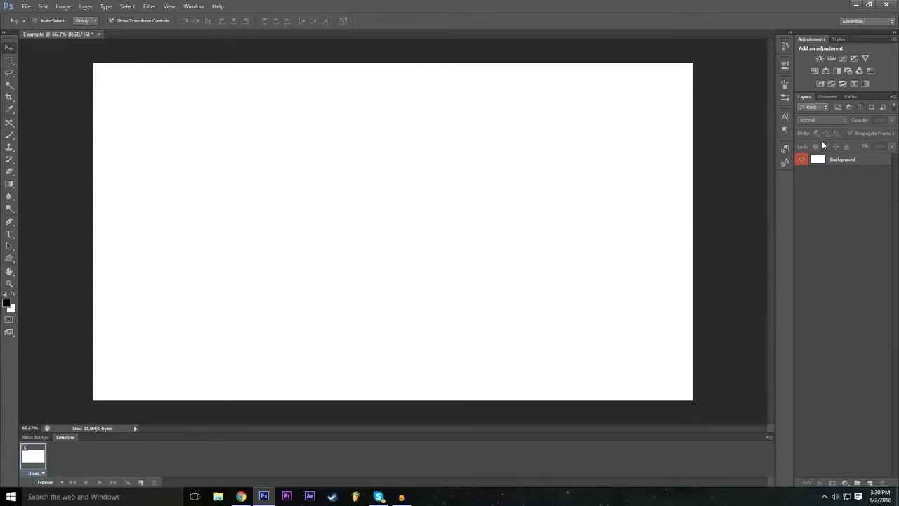
{"action": "left_click", "coordinate": [845, 161]}
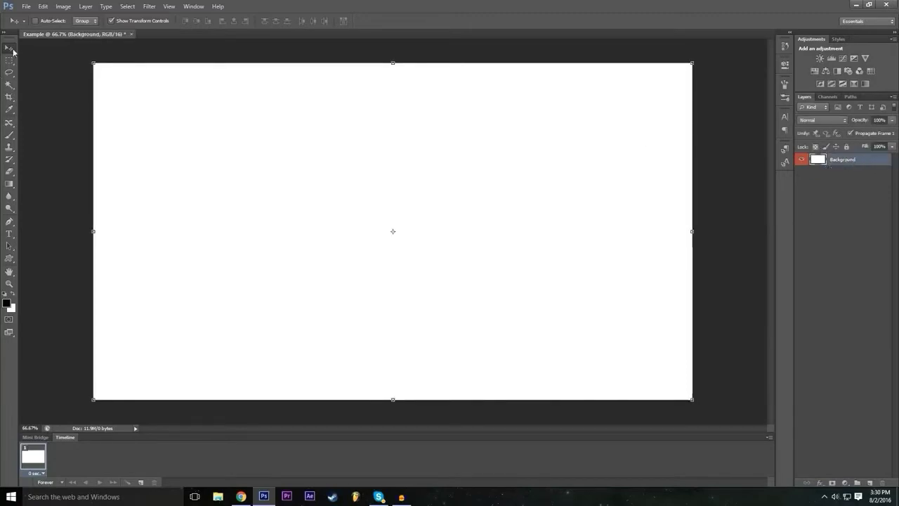
{"action": "left_click_drag", "start_coordinate": [261, 145], "coordinate": [210, 231]}
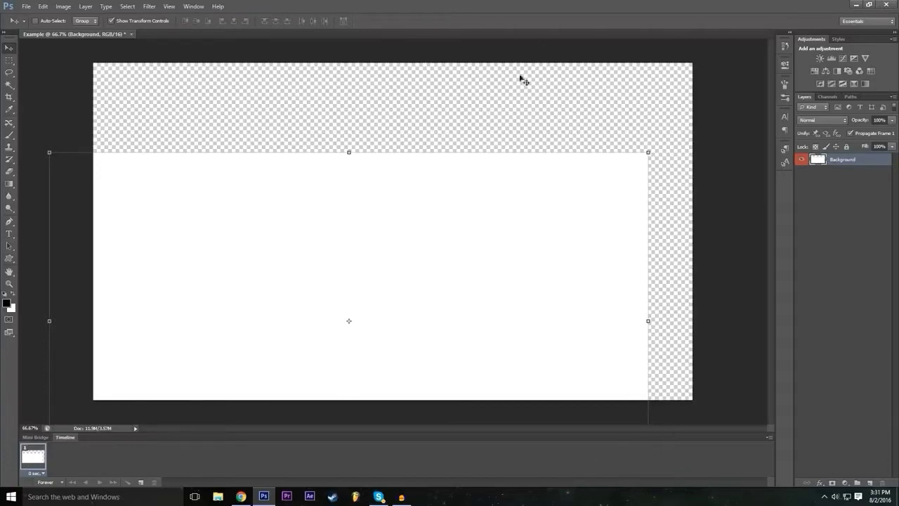
{"action": "left_click_drag", "start_coordinate": [478, 272], "coordinate": [566, 199]}
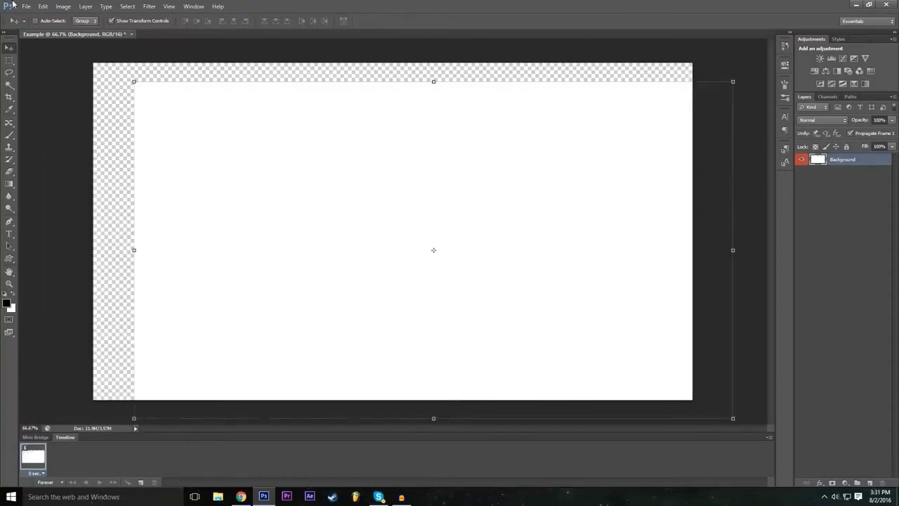
- Step back through the Background layer's move and unlocking, and try to move the locked background
{"action": "left_click", "coordinate": [43, 6]}
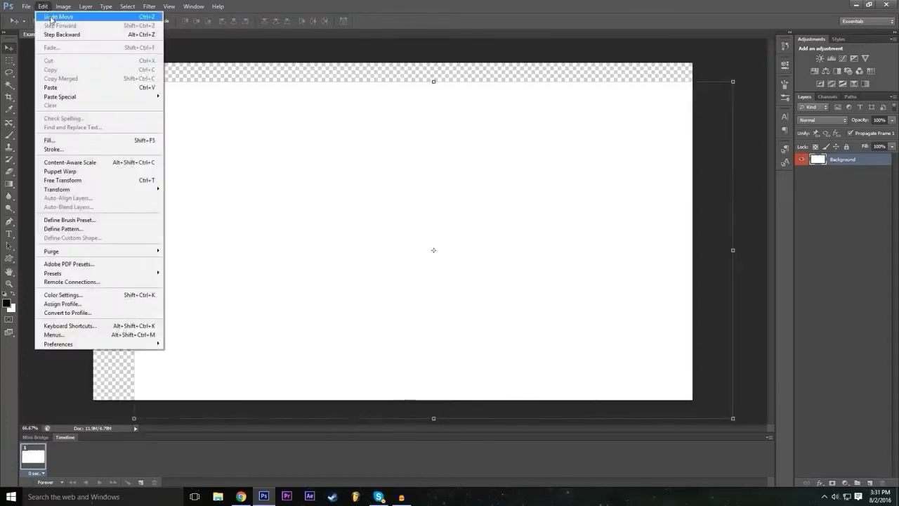
{"action": "left_click", "coordinate": [47, 16]}
{"action": "left_click", "coordinate": [43, 6]}
{"action": "left_click", "coordinate": [42, 6]}
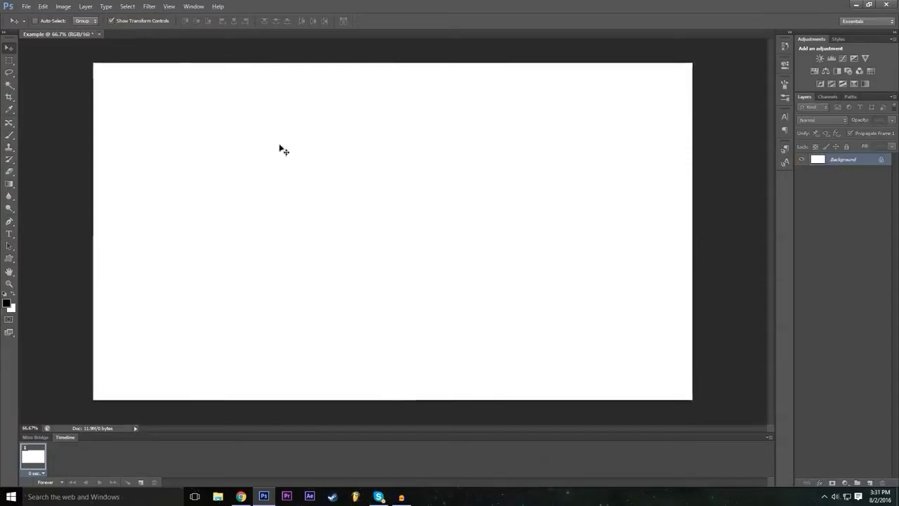
{"action": "left_click", "coordinate": [210, 217]}
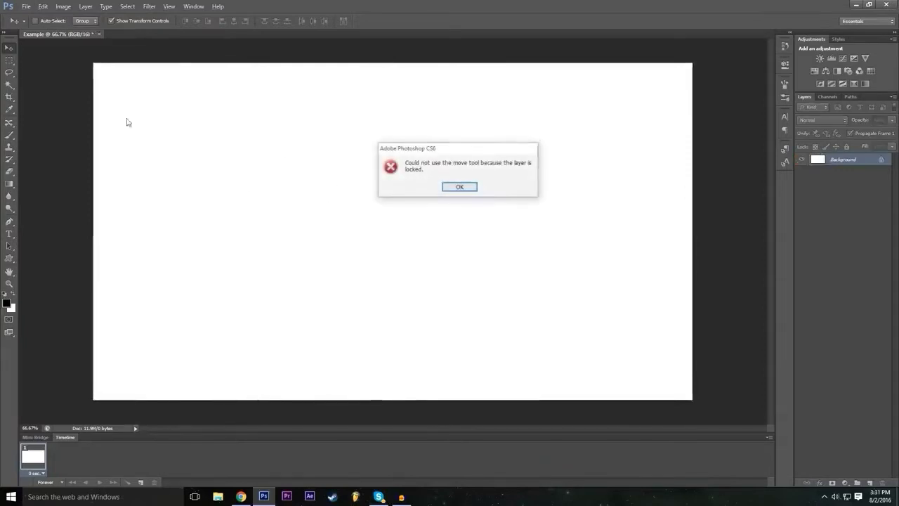
{"action": "left_click", "coordinate": [460, 186]}
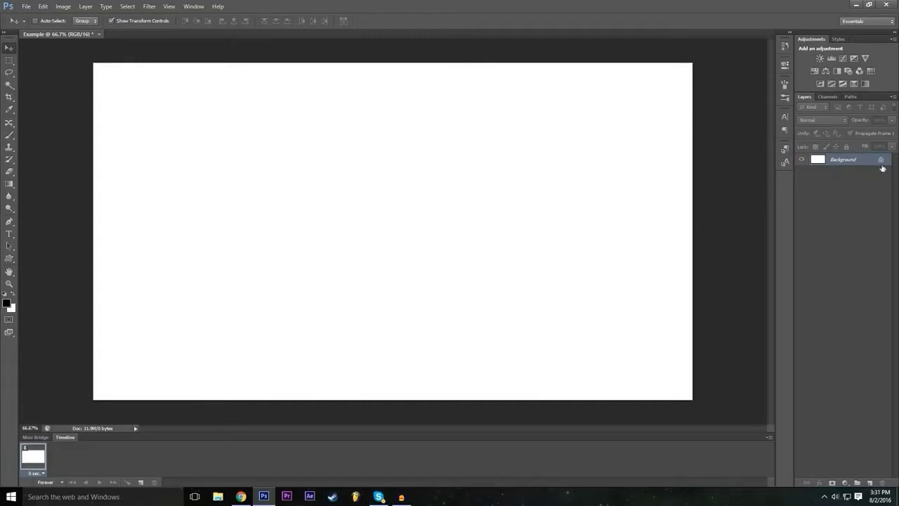
- Step through the history to restore the unlocked Background layer at its original centered position
{"action": "left_click", "coordinate": [26, 6]}
{"action": "mouse_move", "coordinate": [43, 6]}
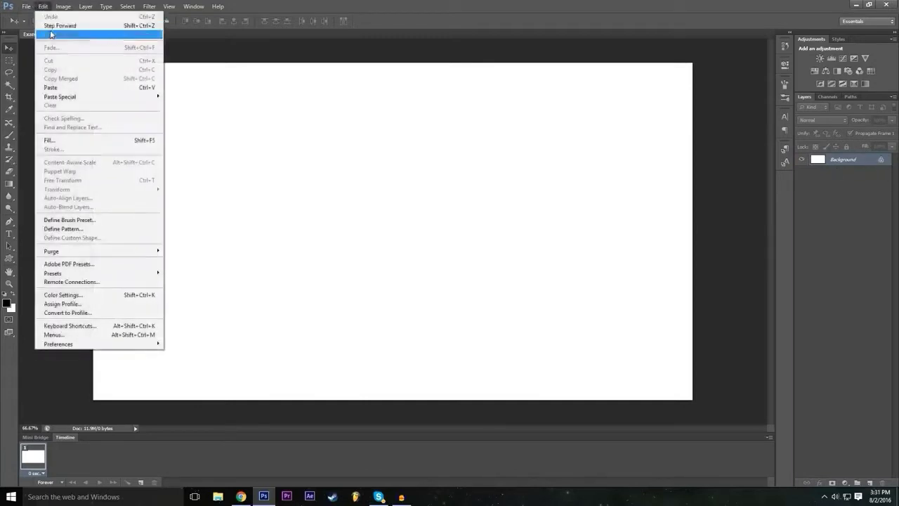
{"action": "left_click", "coordinate": [50, 34]}
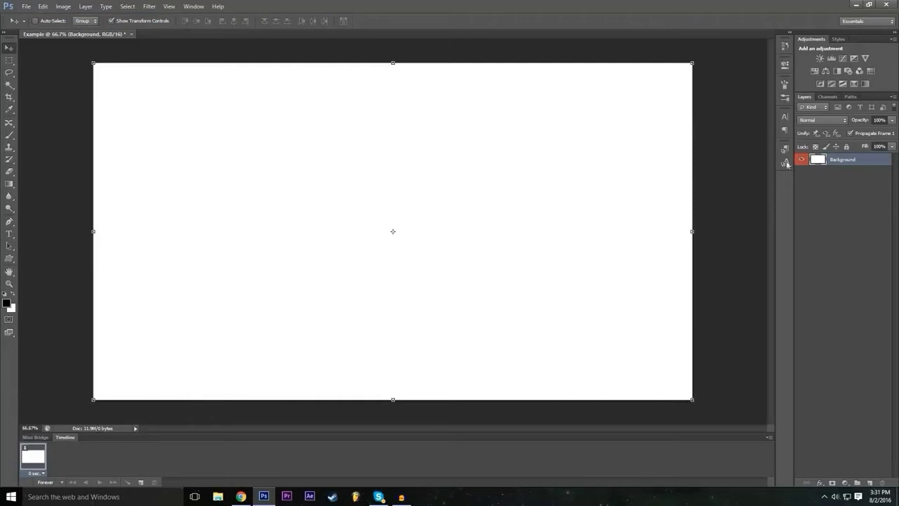
{"action": "key", "text": "ctrl+z"}
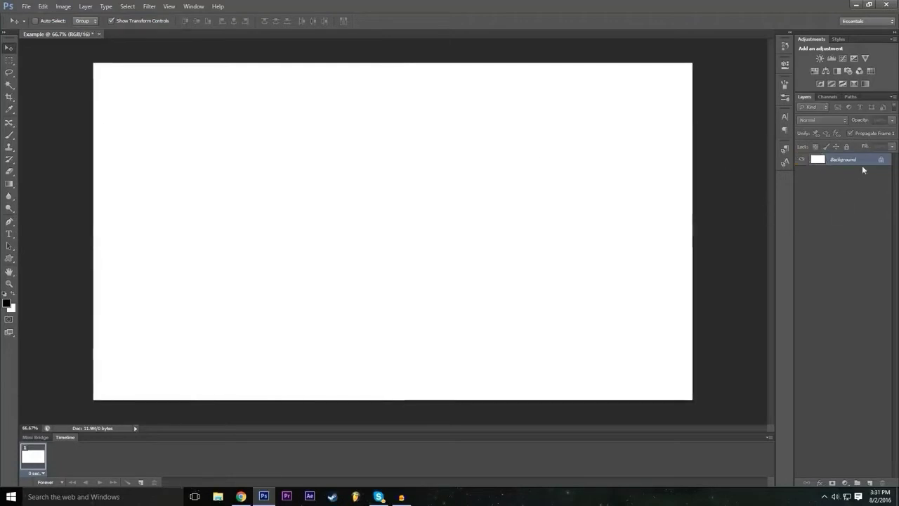
{"action": "left_click", "coordinate": [43, 6]}
{"action": "left_click", "coordinate": [48, 26]}
{"action": "left_click", "coordinate": [43, 6]}
{"action": "left_click", "coordinate": [44, 5]}
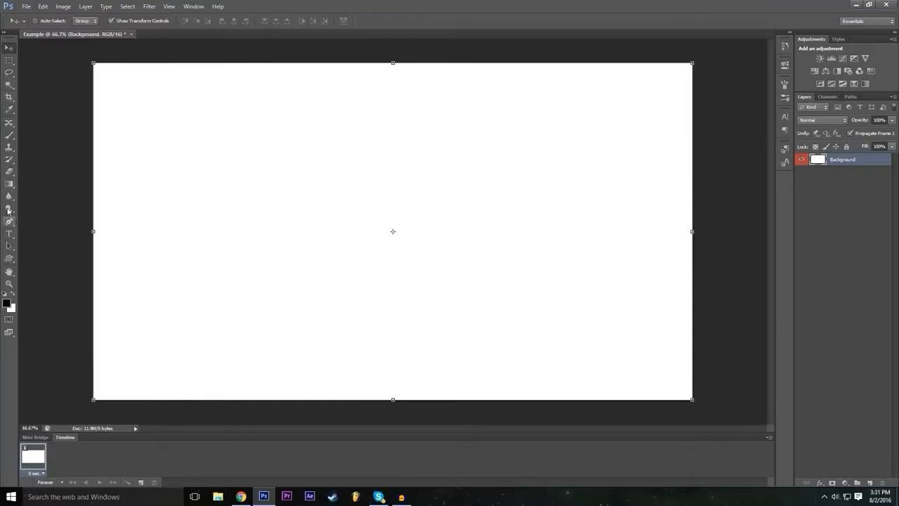
- Paint two large looping black scribbles across the canvas with the Brush tool
{"action": "left_click", "coordinate": [9, 135]}
{"action": "mouse_move", "coordinate": [215, 192]}
{"action": "left_mouse_down"}
{"action": "mouse_move", "coordinate": [376, 200]}
{"action": "mouse_move", "coordinate": [377, 284]}
{"action": "mouse_move", "coordinate": [536, 194]}
{"action": "left_mouse_up"}
{"action": "mouse_move", "coordinate": [492, 137]}
{"action": "left_mouse_down"}
{"action": "mouse_move", "coordinate": [597, 281]}
{"action": "mouse_move", "coordinate": [261, 333]}
{"action": "mouse_move", "coordinate": [141, 232]}
{"action": "left_mouse_up"}
- Toggle undo and redo of the last brush stroke several times
{"action": "key", "text": "ctrl+z"}
{"action": "key", "text": "ctrl+z"}
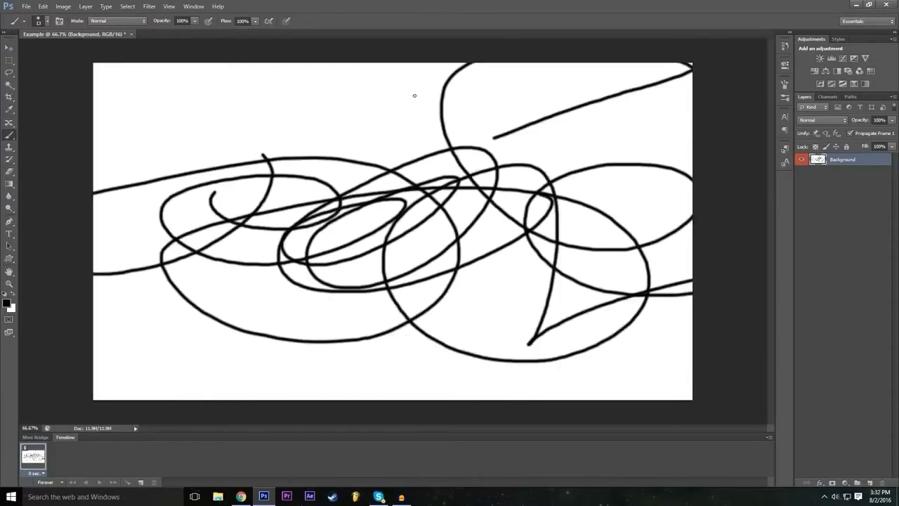
{"action": "key", "text": "ctrl+z"}
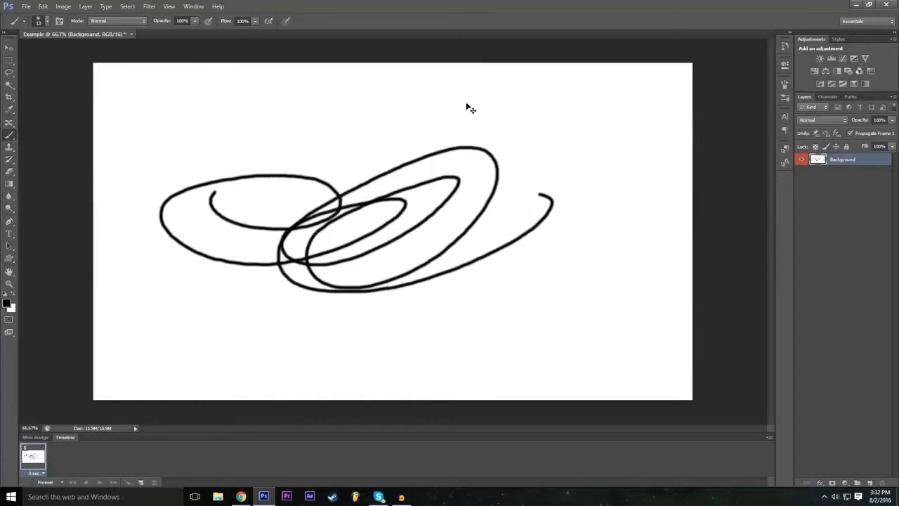
{"action": "key", "text": "ctrl+z"}
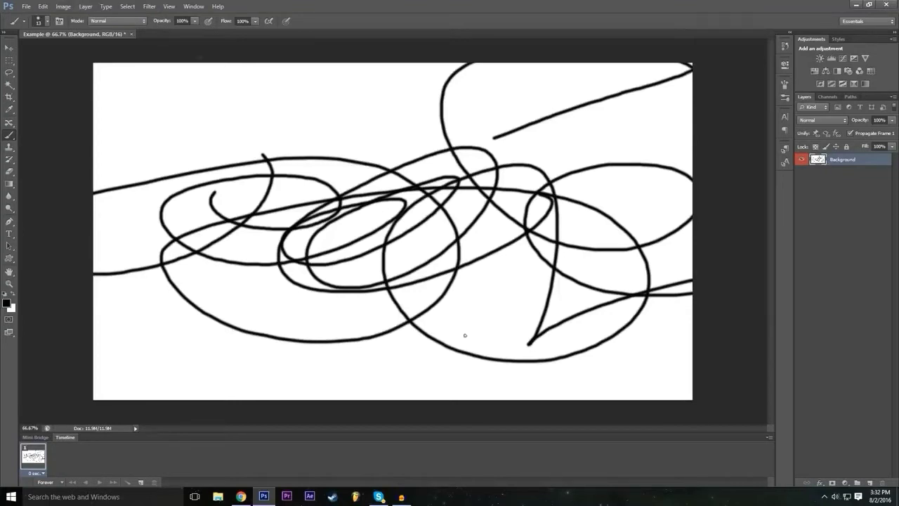
- Step backward through the history until both brush strokes are removed from the canvas
{"action": "key", "text": "ctrl+alt+z"}
{"action": "key", "text": "ctrl+alt+z"}
{"action": "key", "text": "ctrl+alt+z"}
{"action": "key", "text": "ctrl+alt+z"}
{"action": "left_click", "coordinate": [44, 6]}
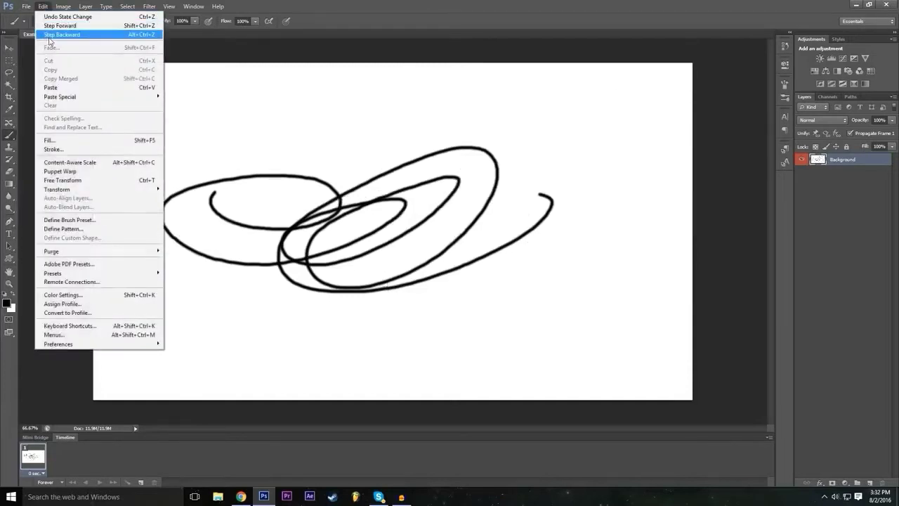
{"action": "left_click", "coordinate": [49, 36]}
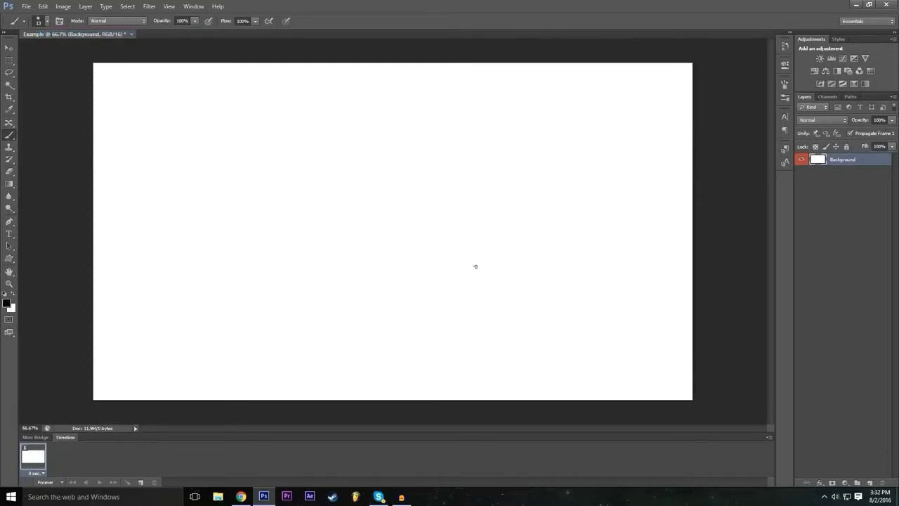
- Deselect the Background layer and try to move the canvas content with the Move tool while no layer is selected
{"action": "left_click", "coordinate": [9, 47]}
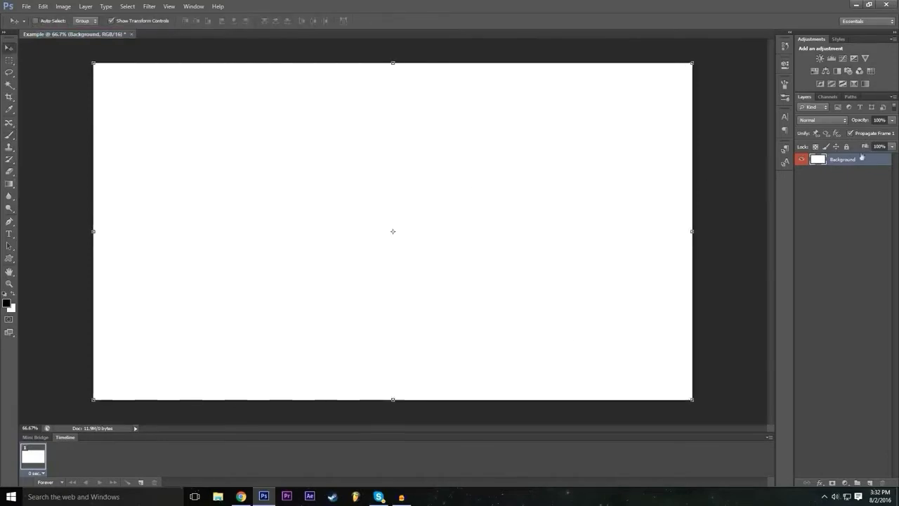
{"action": "left_click", "coordinate": [856, 198]}
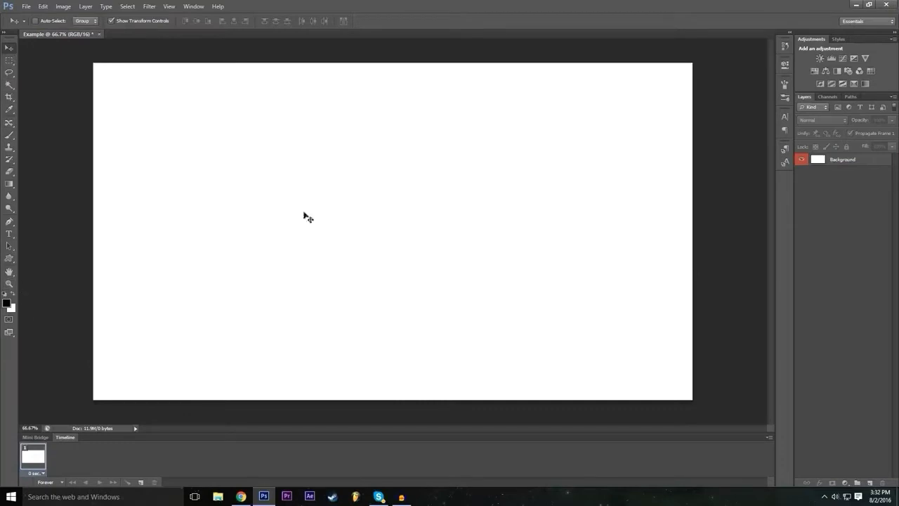
{"action": "left_click", "coordinate": [329, 274]}
{"action": "left_click", "coordinate": [457, 187]}
{"action": "left_click", "coordinate": [566, 216]}
{"action": "left_click", "coordinate": [456, 187]}
- Reselect the Background layer, move it slightly down and right, and step back to undo the move
{"action": "key", "text": "alt+period"}
{"action": "left_click_drag", "start_coordinate": [407, 191], "coordinate": [424, 220]}
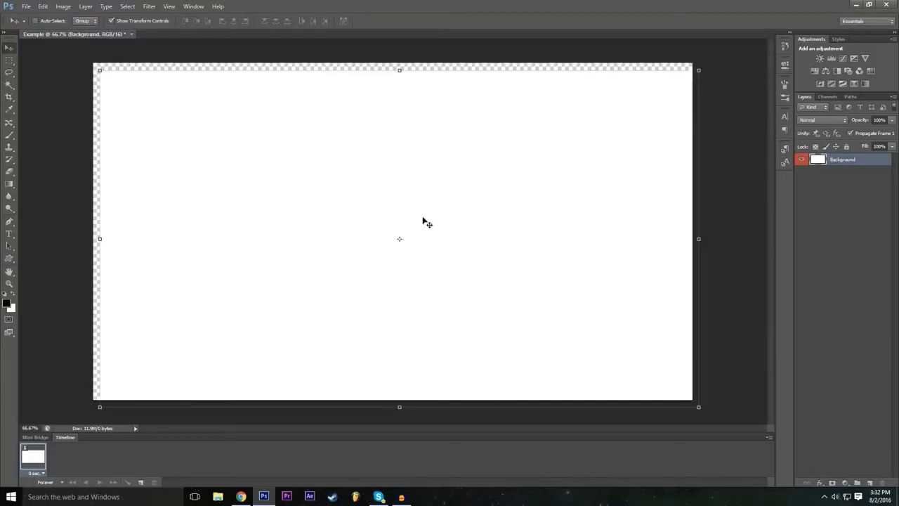
{"action": "left_click", "coordinate": [43, 6]}
{"action": "left_click", "coordinate": [52, 34]}
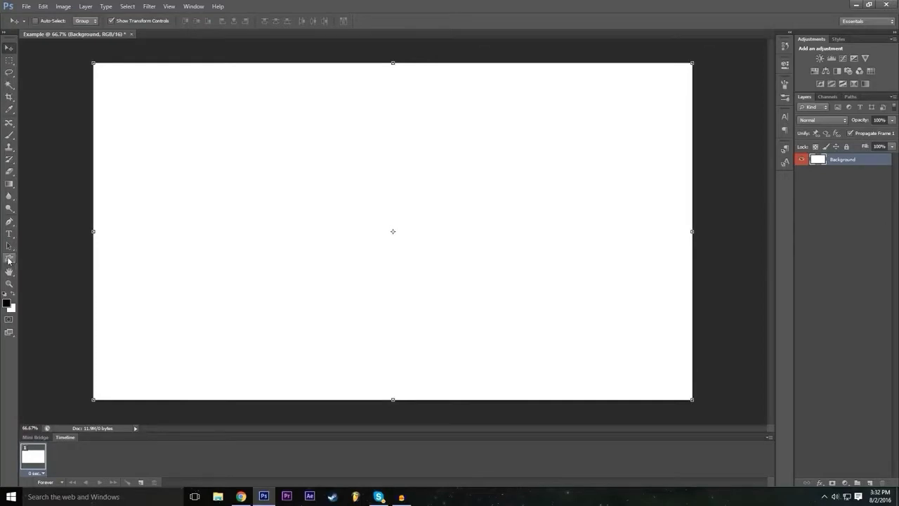
- Draw a rectangle about 665 x 365 px in the canvas's upper-left area, and switch selection between the Background and rectangle layers
{"action": "left_click", "coordinate": [9, 259]}
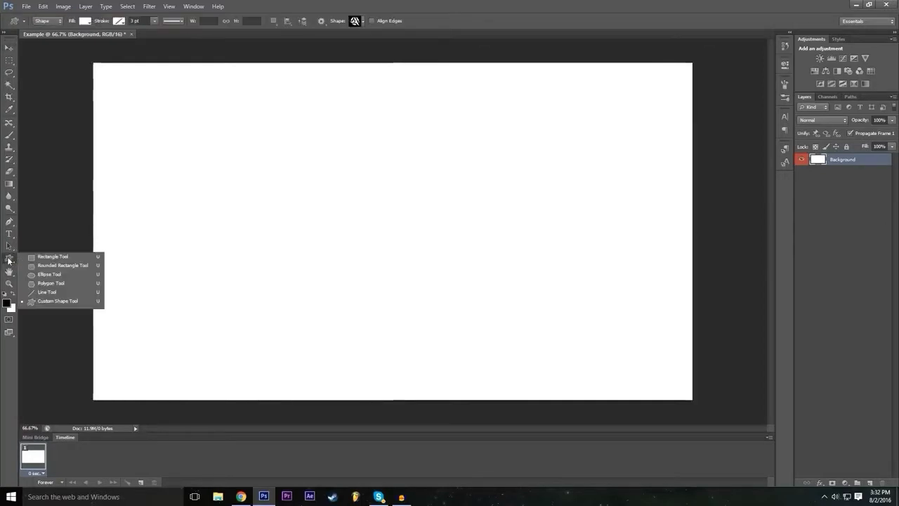
{"action": "left_click", "coordinate": [71, 257]}
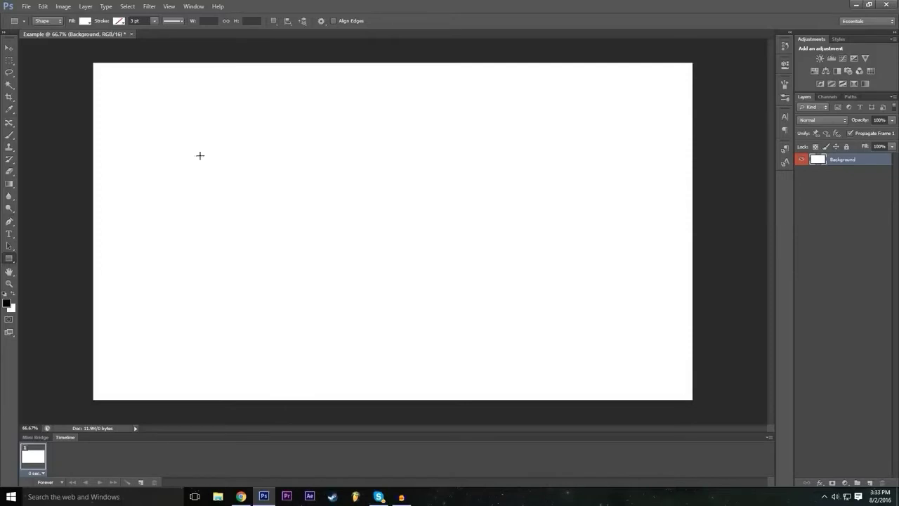
{"action": "left_click_drag", "start_coordinate": [164, 137], "coordinate": [372, 250]}
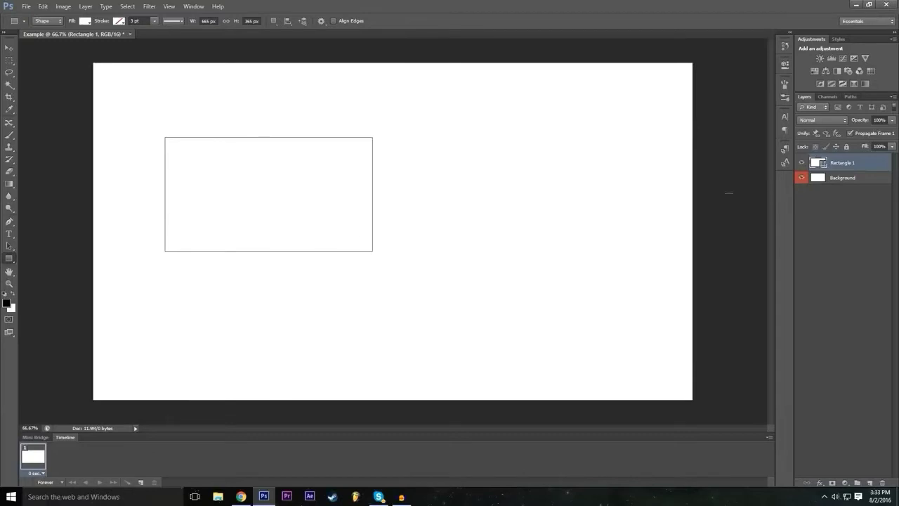
{"action": "left_click", "coordinate": [843, 181]}
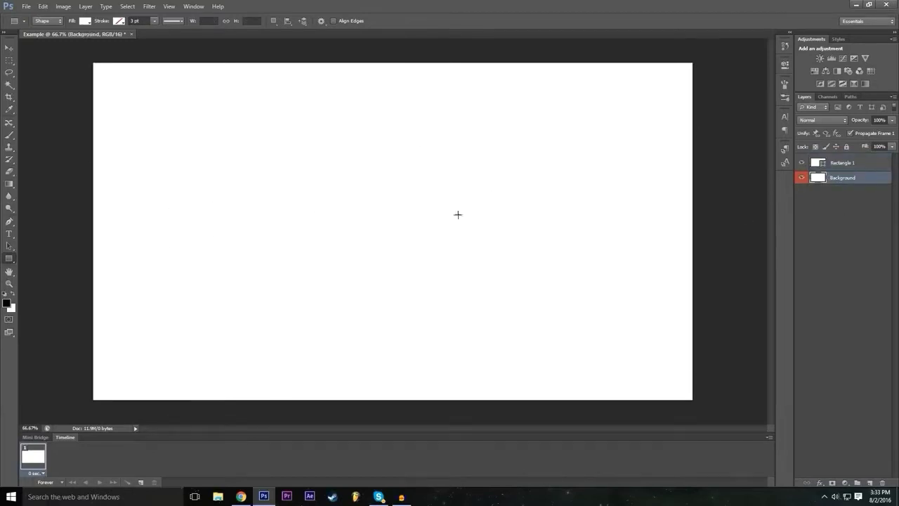
{"action": "left_click", "coordinate": [850, 163]}
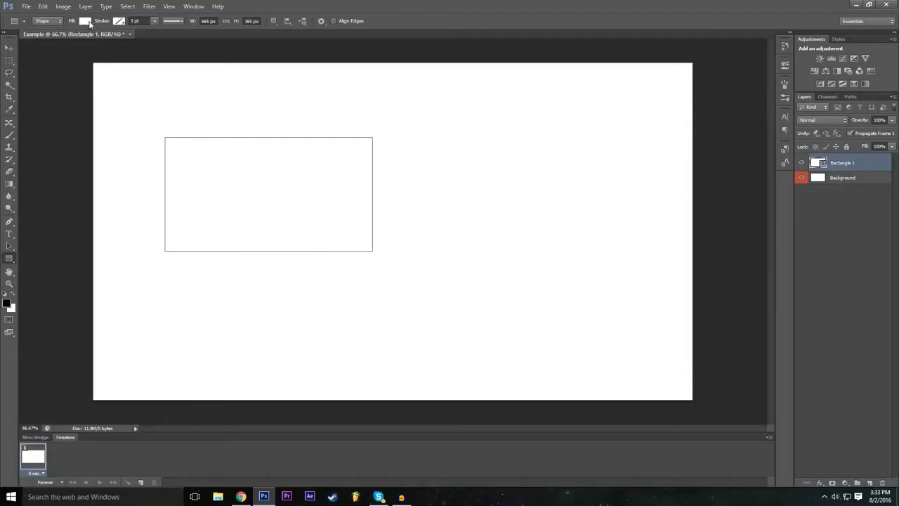
- Try several dark gray and black shades as the rectangle's fill color
{"action": "left_click", "coordinate": [86, 21]}
{"action": "left_click", "coordinate": [79, 80]}
{"action": "left_click", "coordinate": [110, 81]}
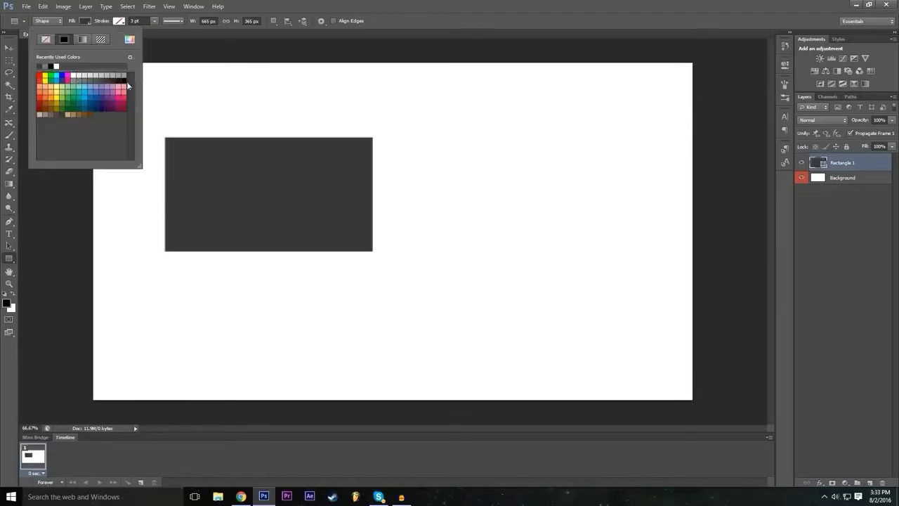
{"action": "left_click", "coordinate": [121, 82]}
{"action": "left_click", "coordinate": [105, 82]}
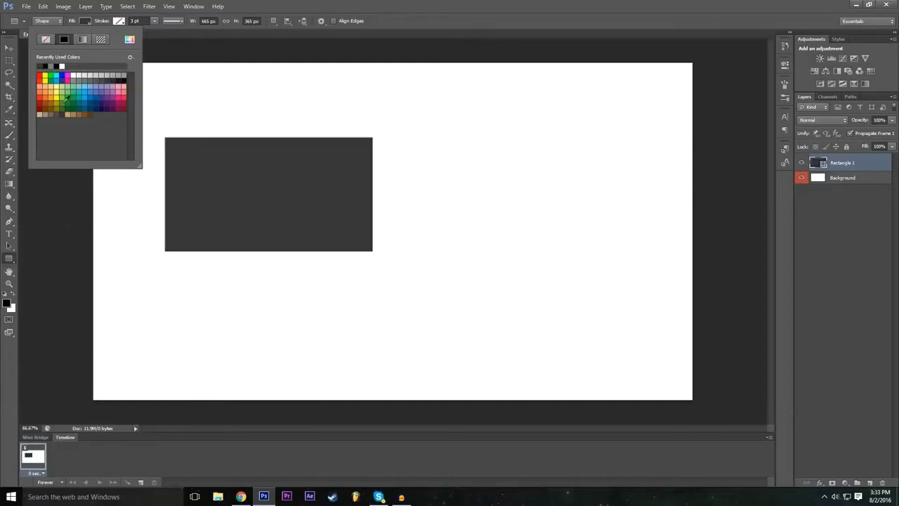
- Try red shades on the rectangle and set its fill to a very dark gray swatch
{"action": "left_click", "coordinate": [40, 98]}
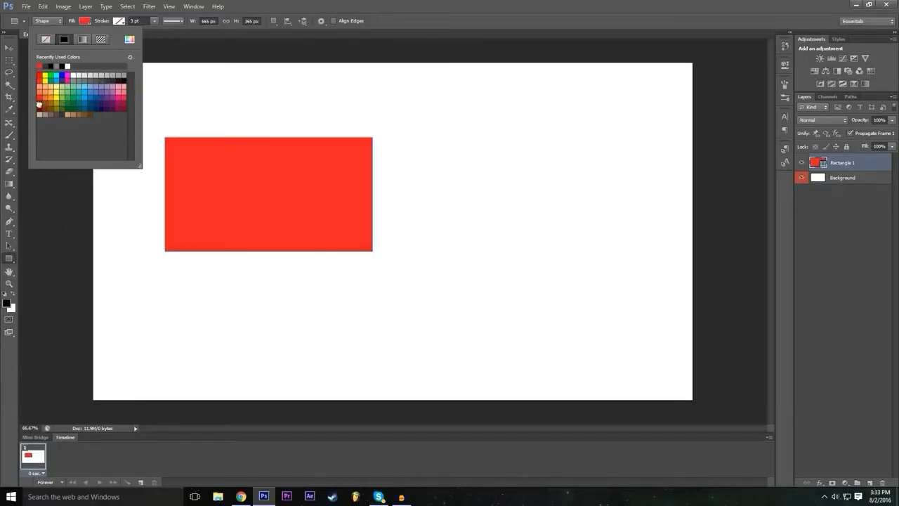
{"action": "left_click", "coordinate": [40, 104]}
{"action": "left_click", "coordinate": [40, 98]}
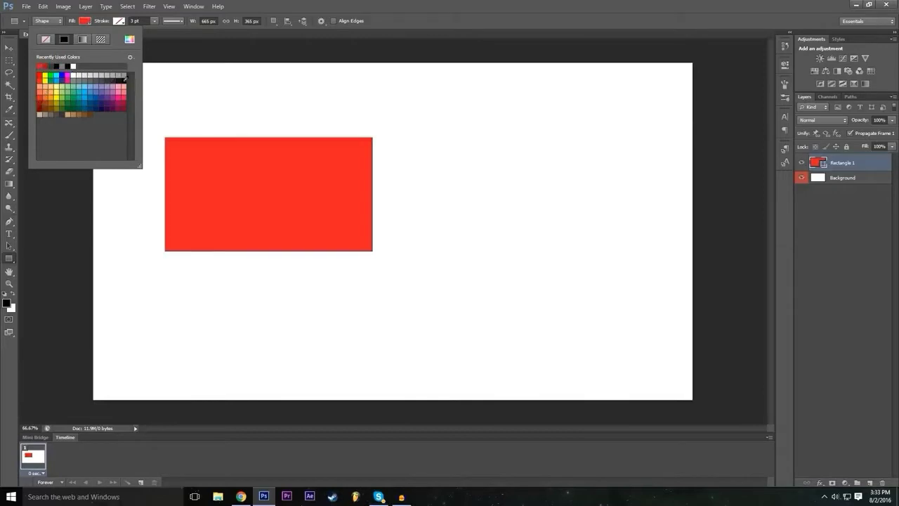
{"action": "left_click", "coordinate": [111, 81]}
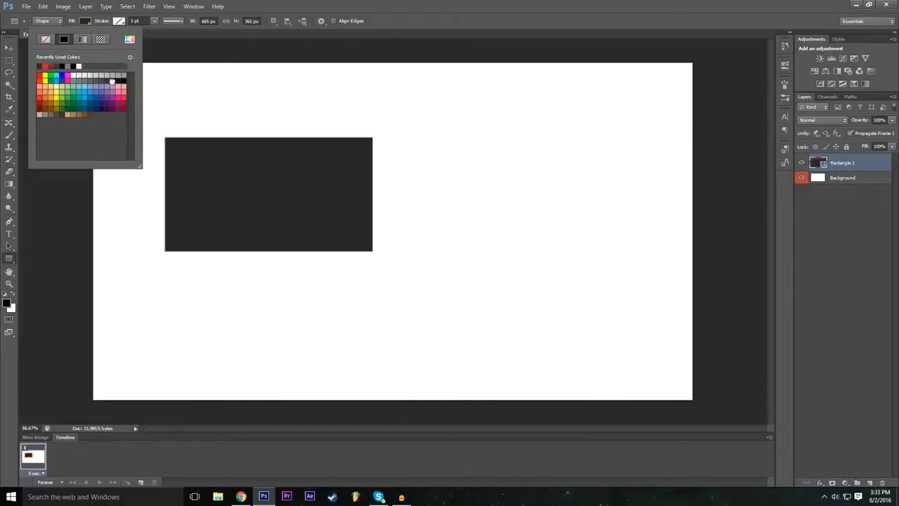
{"action": "left_click", "coordinate": [611, 5]}
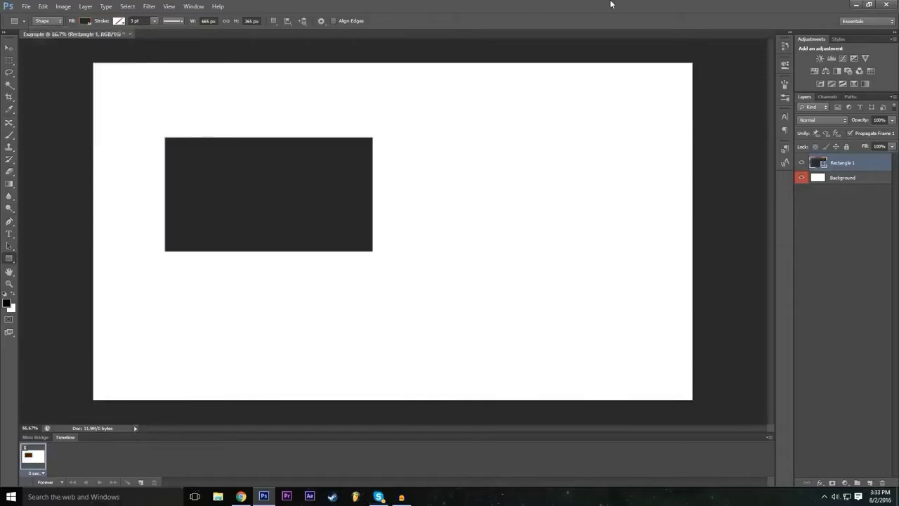
- Move the rectangle around the canvas with the Move tool, leaving it near the center at about X 910, Y 529 px
{"action": "left_click", "coordinate": [8, 49]}
{"action": "left_click_drag", "start_coordinate": [291, 189], "coordinate": [384, 225]}
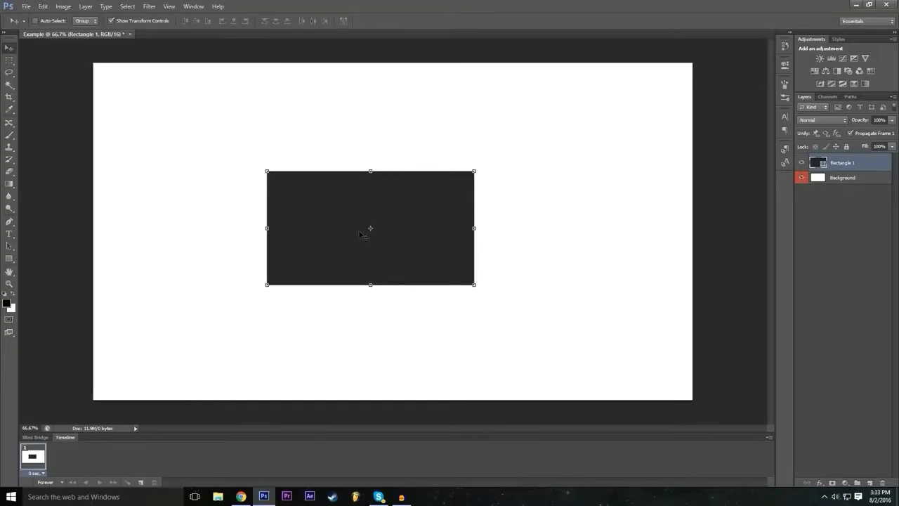
{"action": "left_click_drag", "start_coordinate": [359, 235], "coordinate": [372, 174]}
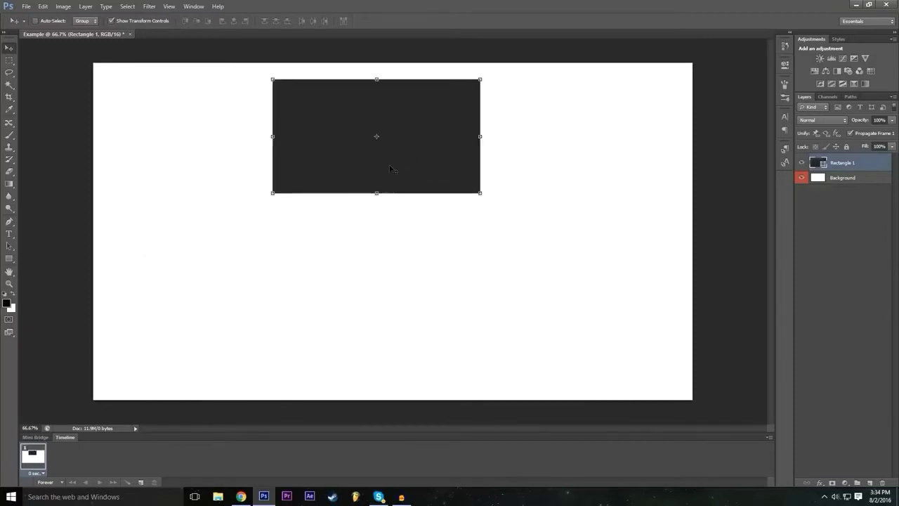
{"action": "left_click_drag", "start_coordinate": [394, 137], "coordinate": [378, 227]}
{"action": "left_click_drag", "start_coordinate": [451, 231], "coordinate": [344, 229]}
{"action": "left_click_drag", "start_coordinate": [406, 226], "coordinate": [657, 242]}
{"action": "left_click_drag", "start_coordinate": [606, 225], "coordinate": [376, 254]}
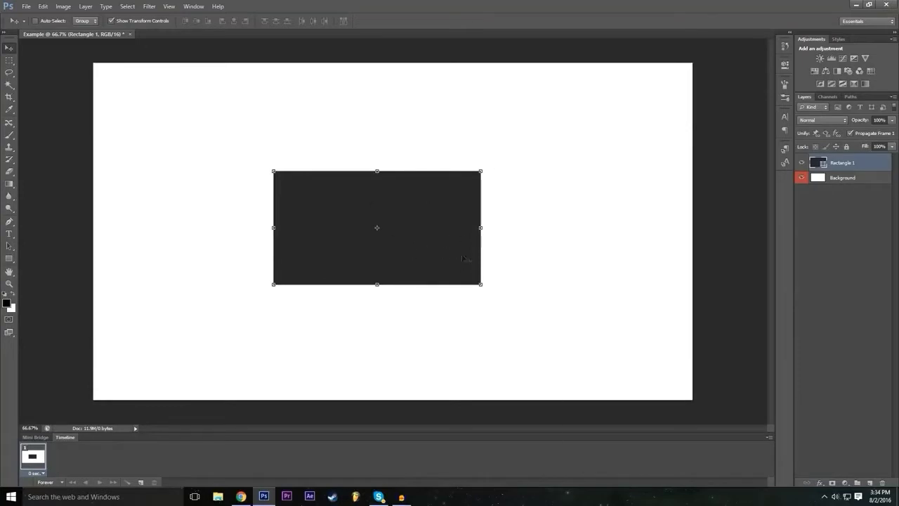
- Try rotating the rectangle to various angles with Free Transform, and reset its rotation angle to 0 degrees
{"action": "key", "text": "ctrl+t"}
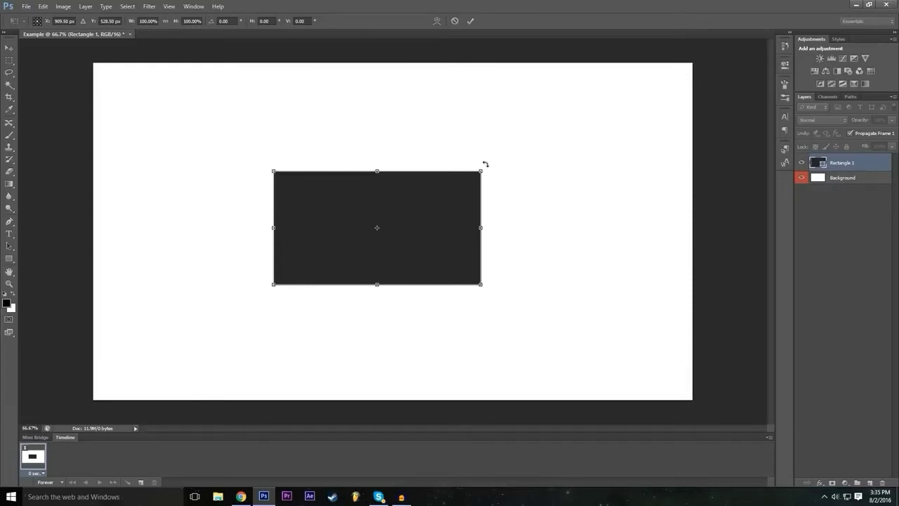
{"action": "left_click_drag", "start_coordinate": [484, 165], "coordinate": [492, 114]}
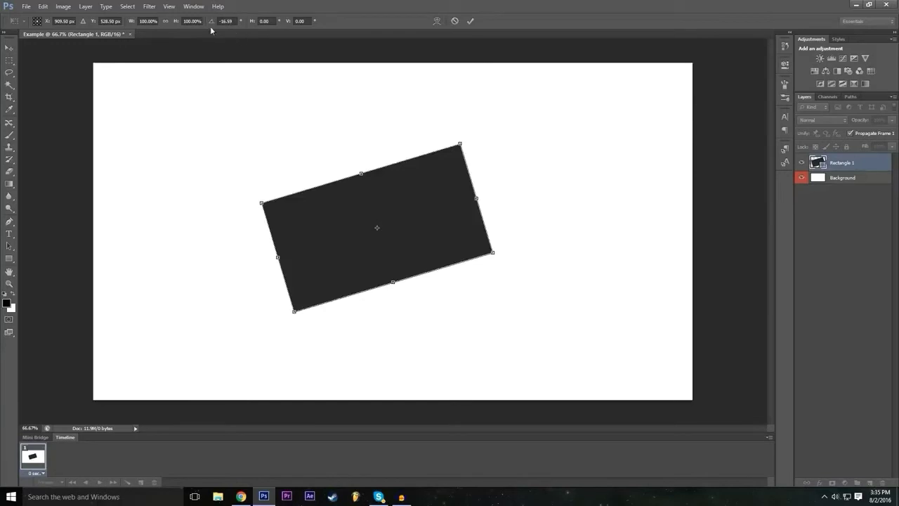
{"action": "left_click_drag", "start_coordinate": [212, 22], "coordinate": [892, 120]}
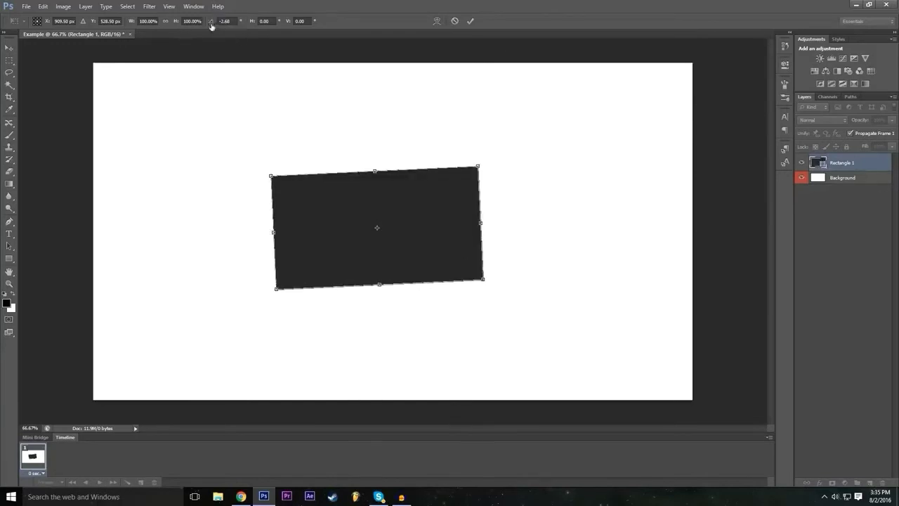
{"action": "left_click_drag", "start_coordinate": [212, 26], "coordinate": [352, 60]}
{"action": "left_click_drag", "start_coordinate": [504, 161], "coordinate": [509, 156]}
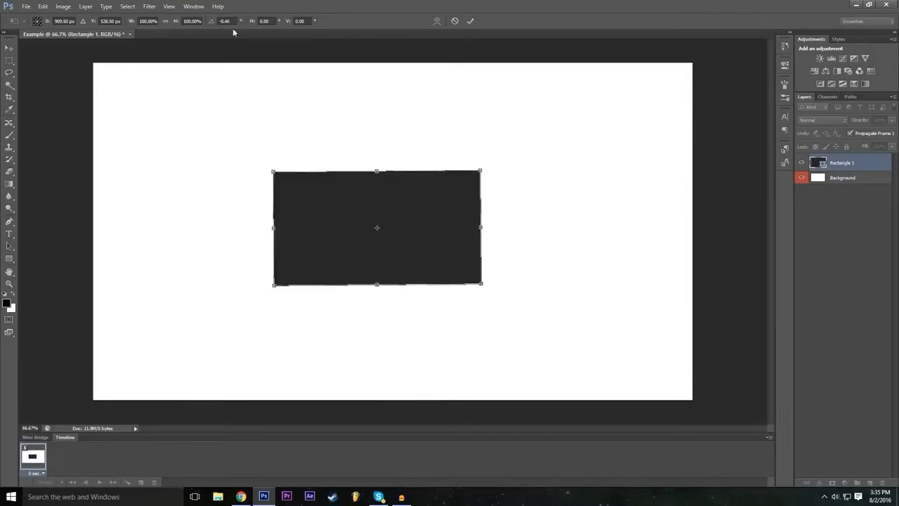
{"action": "left_click_drag", "start_coordinate": [211, 21], "coordinate": [418, 72]}
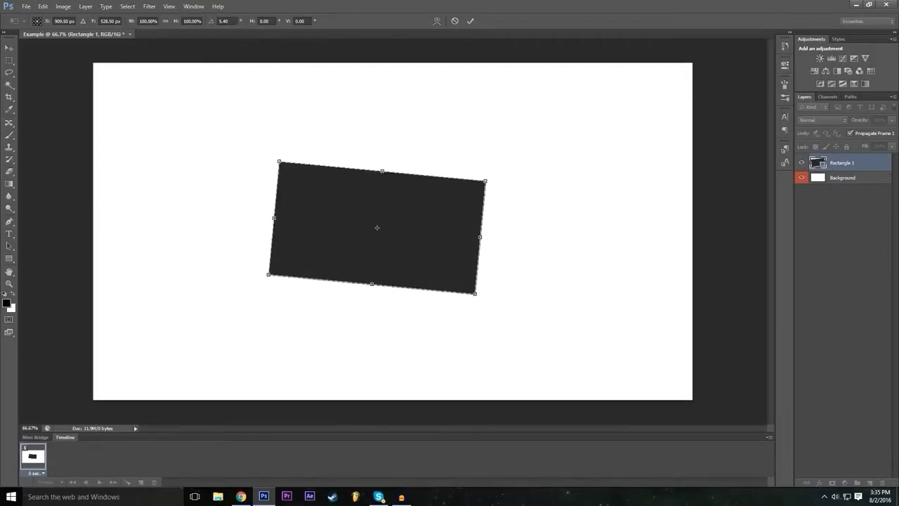
{"action": "left_click_drag", "start_coordinate": [215, 26], "coordinate": [153, 123]}
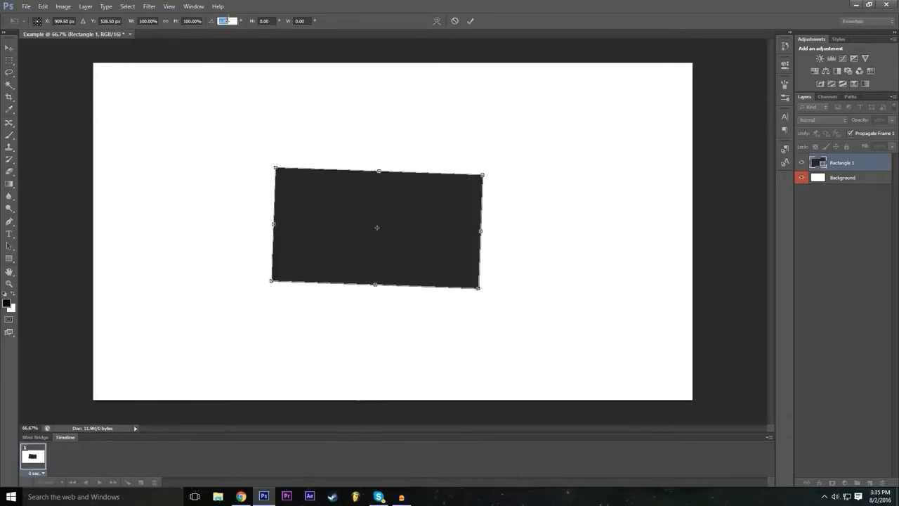
{"action": "type", "text": "0"}
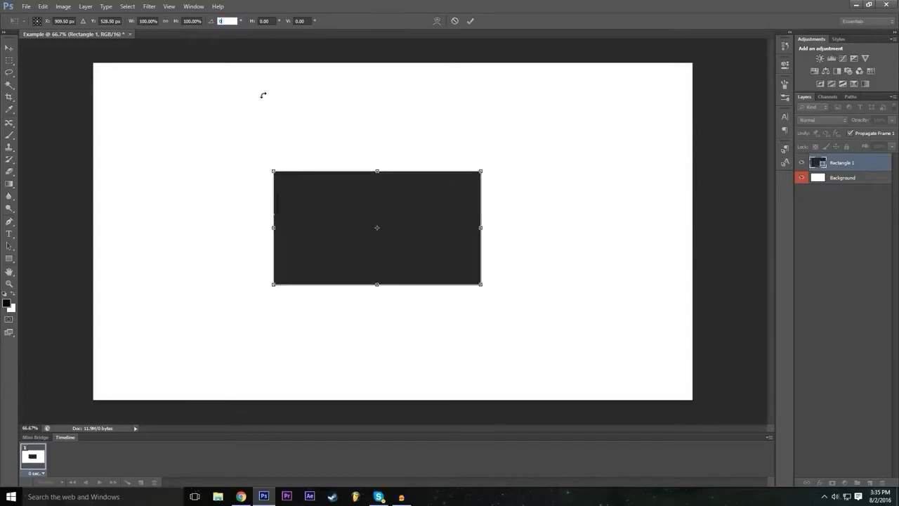
{"action": "key", "text": "Return"}
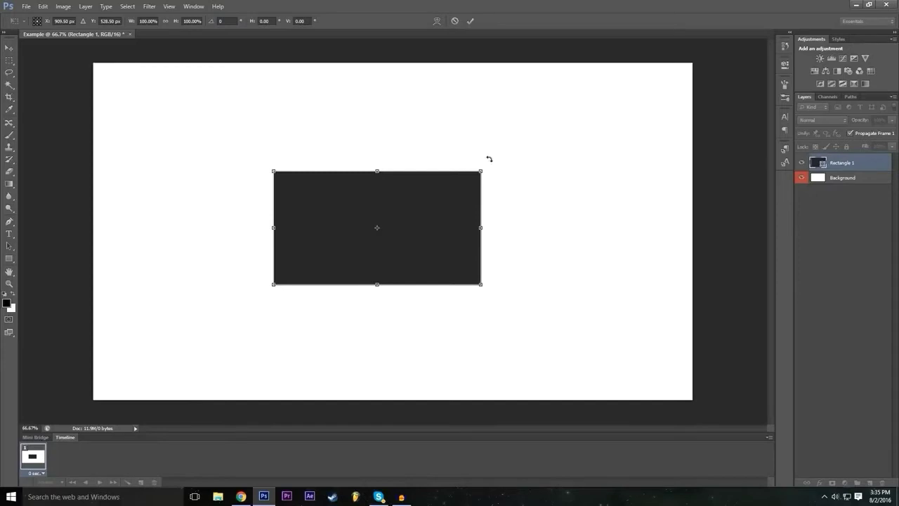
- Try rotating the rectangle to about 49 degrees and stretching its sides outward, and cancel the transform
{"action": "left_click_drag", "start_coordinate": [489, 159], "coordinate": [502, 264]}
{"action": "left_click_drag", "start_coordinate": [445, 310], "coordinate": [495, 363]}
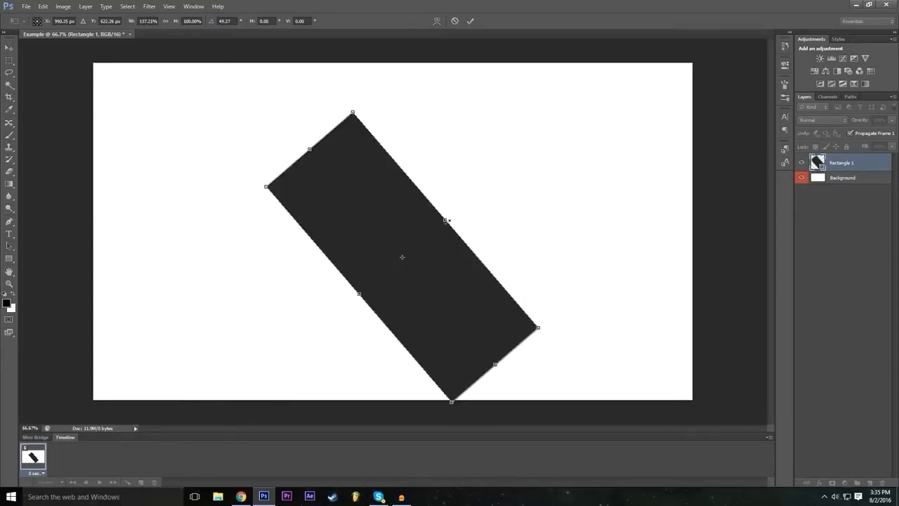
{"action": "left_click_drag", "start_coordinate": [446, 222], "coordinate": [505, 168]}
{"action": "left_click_drag", "start_coordinate": [361, 294], "coordinate": [323, 326]}
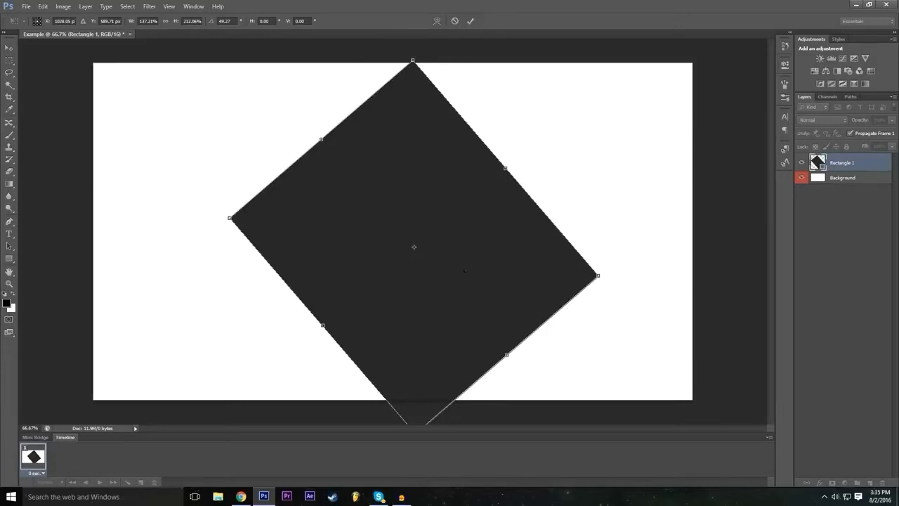
{"action": "left_click", "coordinate": [454, 22]}
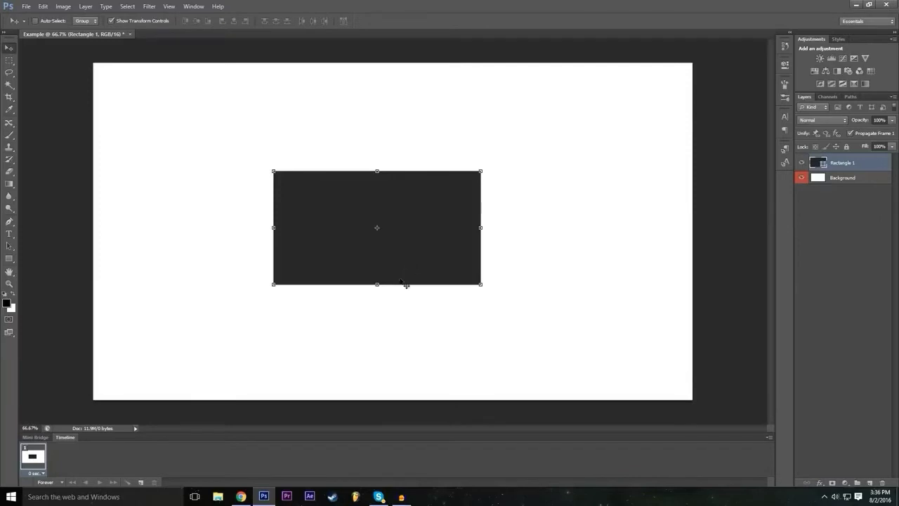
- Free-transform the rectangle by widening it from its right edge, set its width and height scale to 200%, and apply the transform
{"action": "key", "text": "ctrl+t"}
{"action": "left_click", "coordinate": [148, 21]}
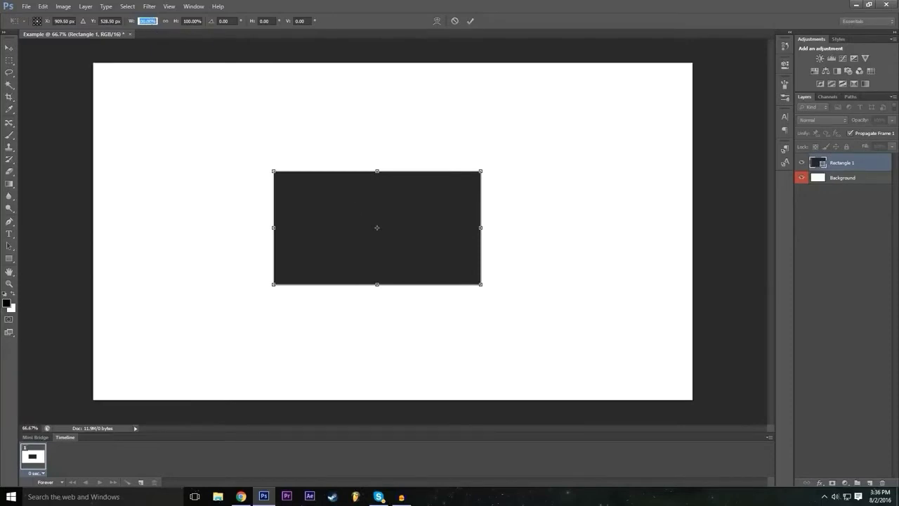
{"action": "left_click_drag", "start_coordinate": [480, 227], "coordinate": [517, 226]}
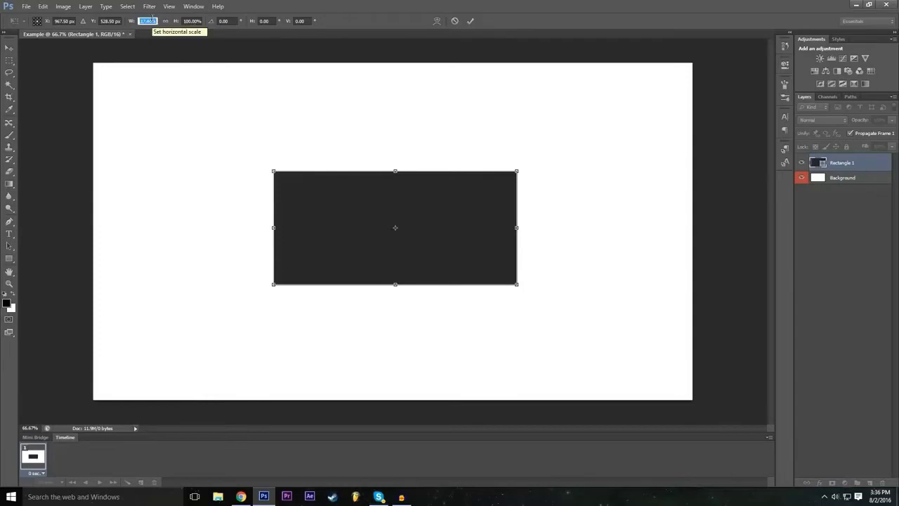
{"action": "type", "text": "200"}
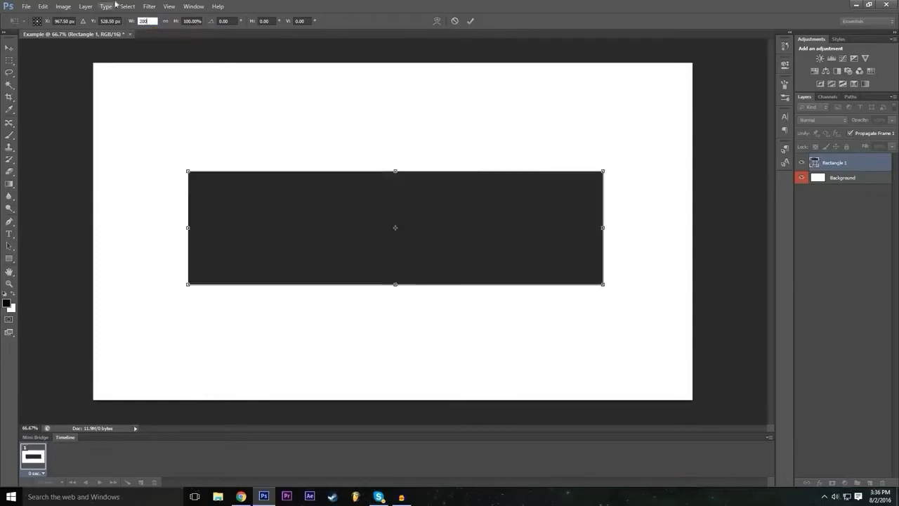
{"action": "key", "text": "Tab"}
{"action": "type", "text": "200"}
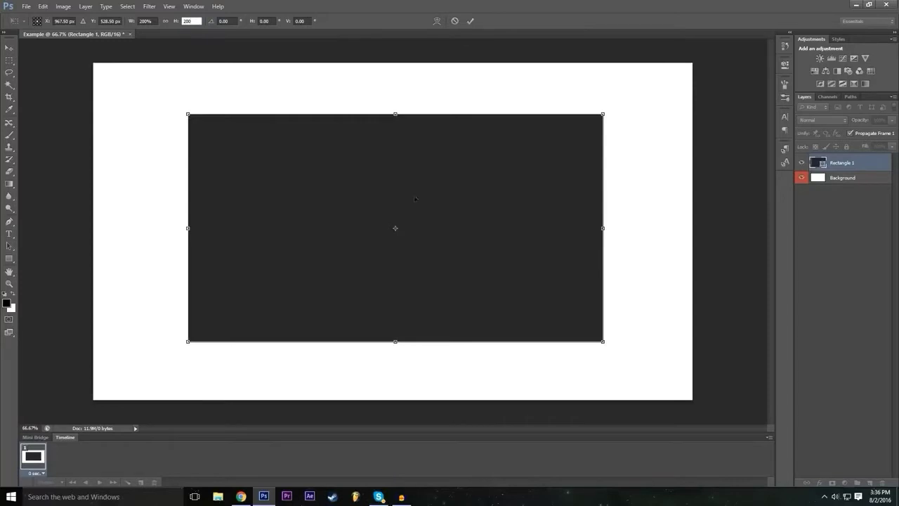
{"action": "left_click", "coordinate": [470, 21]}
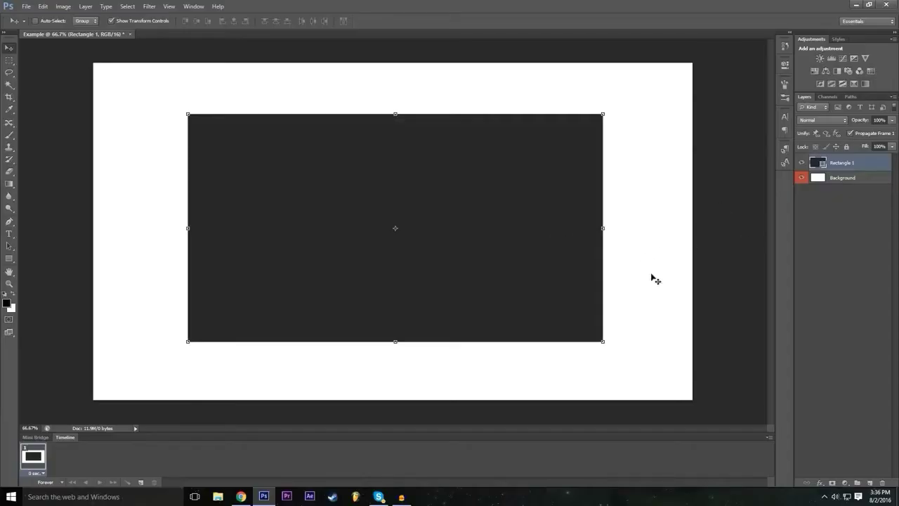
- Try squashing the Background layer from its top edge to about 89% height, and cancel the transform
{"action": "left_click", "coordinate": [842, 179]}
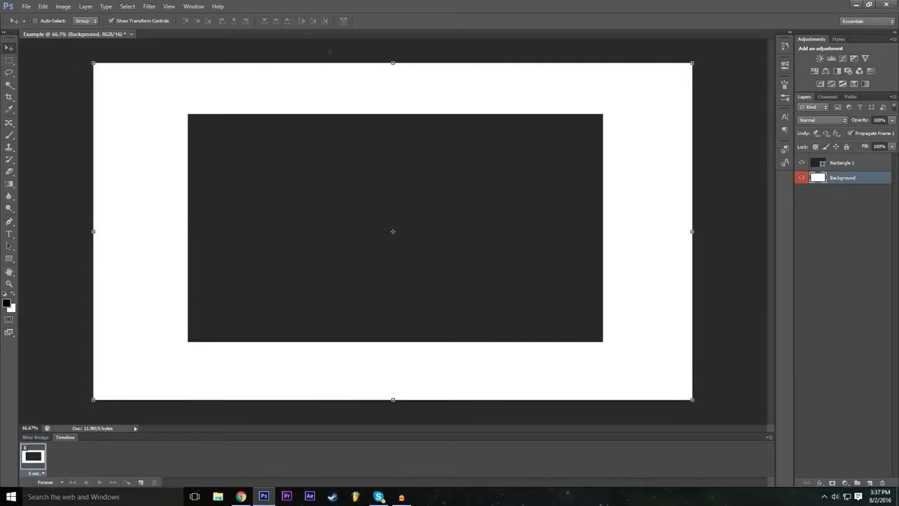
{"action": "left_click_drag", "start_coordinate": [393, 65], "coordinate": [392, 99]}
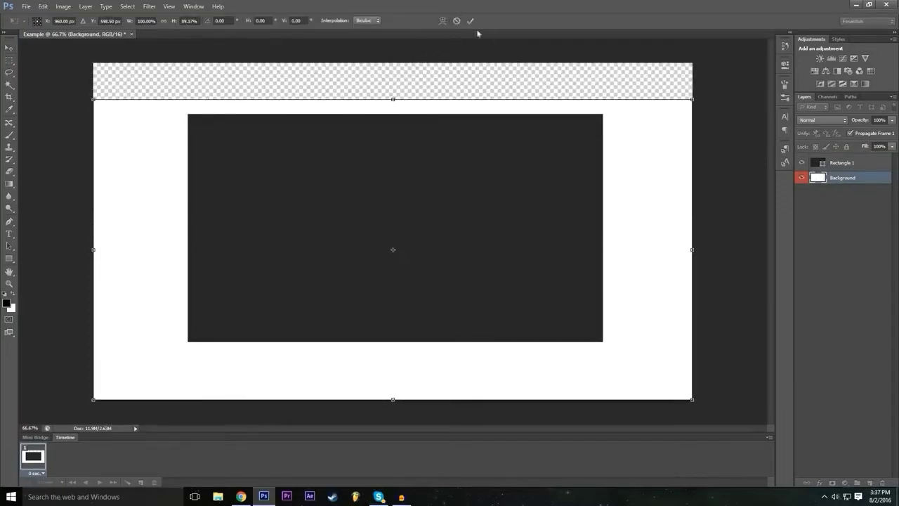
{"action": "left_click", "coordinate": [458, 22]}
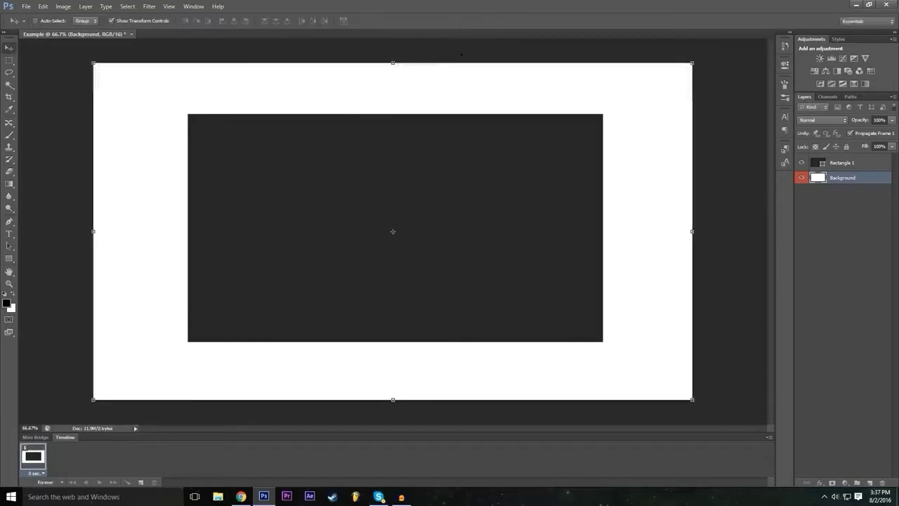
- Switch the selection between the Rectangle 1 and Background layers, ending with Rectangle 1 selected
{"action": "left_click", "coordinate": [859, 167]}
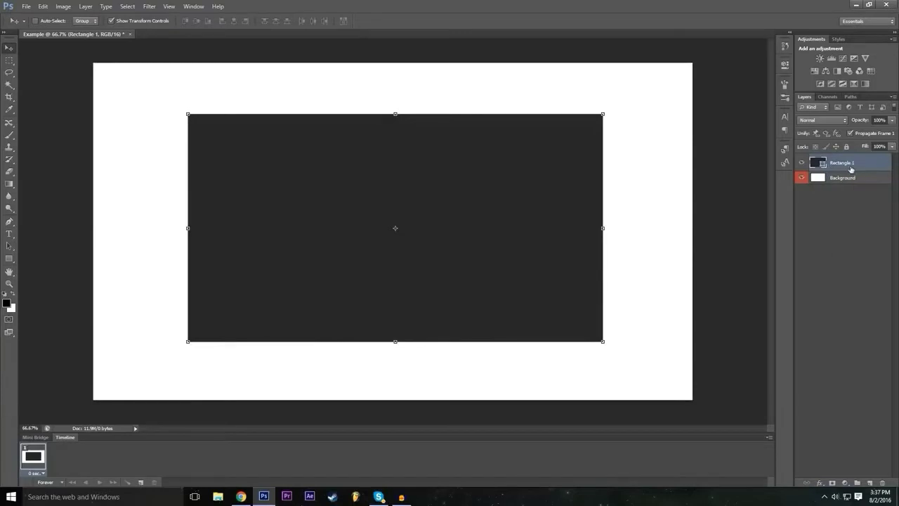
{"action": "left_click_drag", "start_coordinate": [816, 167], "coordinate": [847, 166]}
{"action": "left_click", "coordinate": [847, 180]}
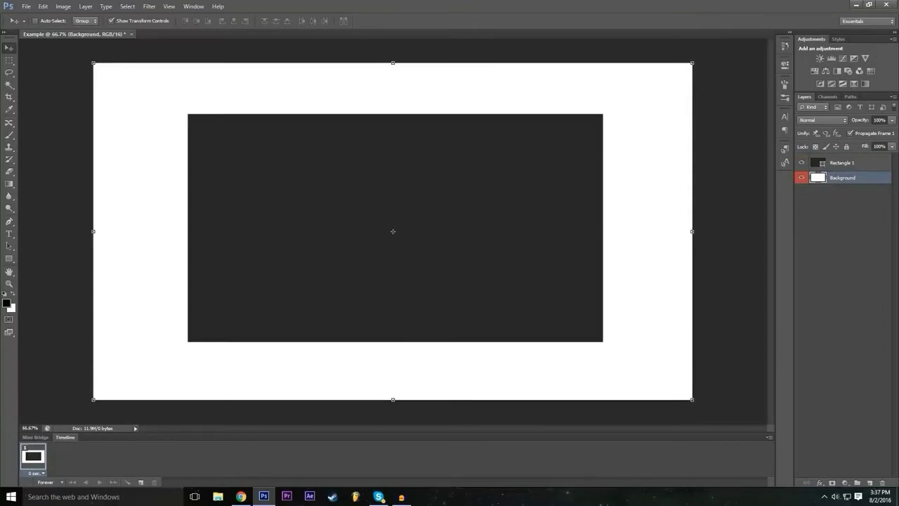
{"action": "mouse_move", "coordinate": [843, 180]}
{"action": "left_mouse_down"}
{"action": "mouse_move", "coordinate": [846, 160]}
{"action": "mouse_move", "coordinate": [856, 183]}
{"action": "left_mouse_up"}
{"action": "left_click", "coordinate": [841, 166]}
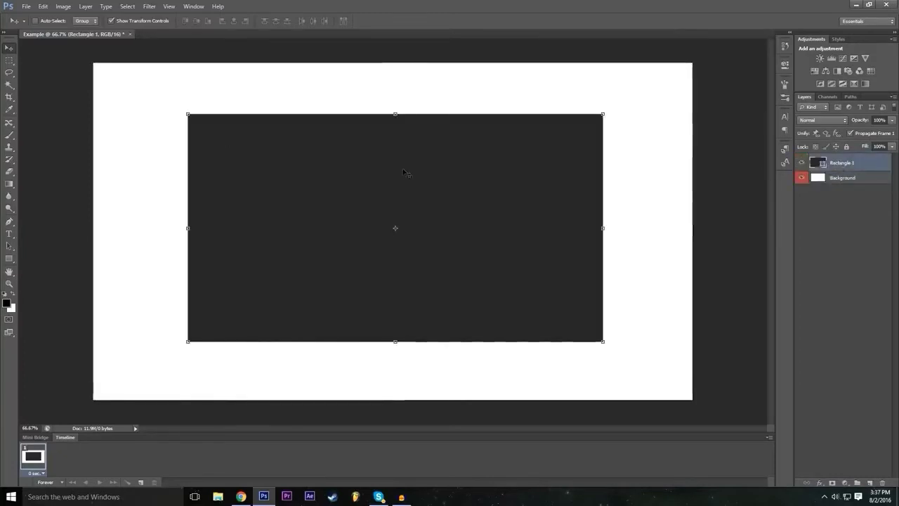
{"action": "left_click", "coordinate": [852, 180], "text": "shift"}
{"action": "left_click", "coordinate": [853, 184]}
{"action": "left_click", "coordinate": [831, 179]}
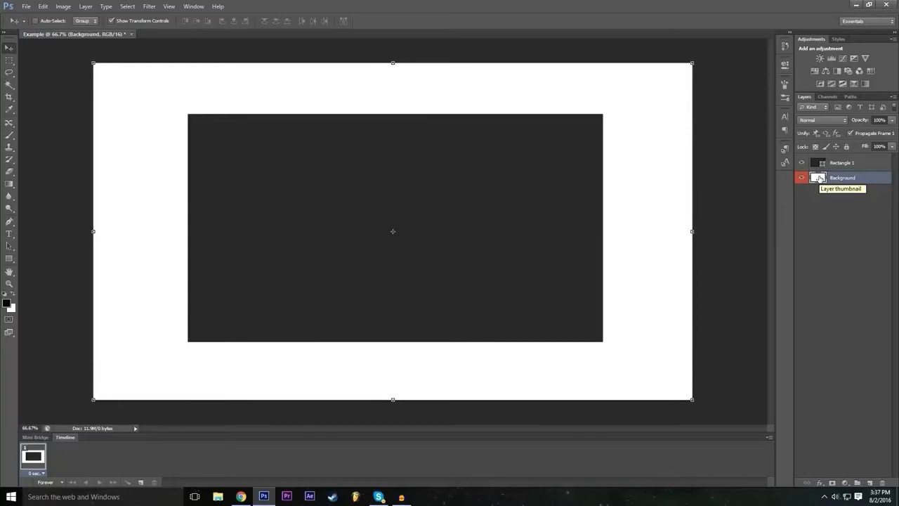
{"action": "left_click", "coordinate": [840, 163]}
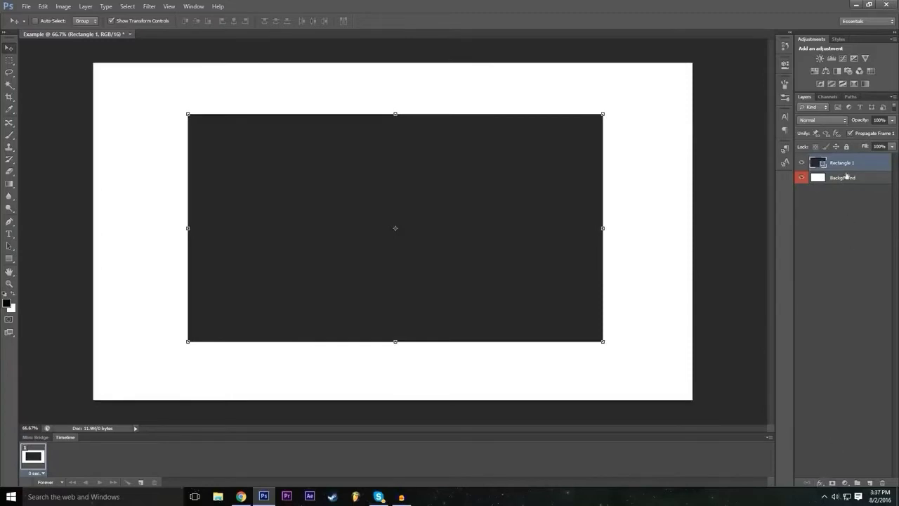
- Add a Drop Shadow layer style to the rectangle with an enlarged size and a spread of 23%
{"action": "left_click", "coordinate": [821, 484]}
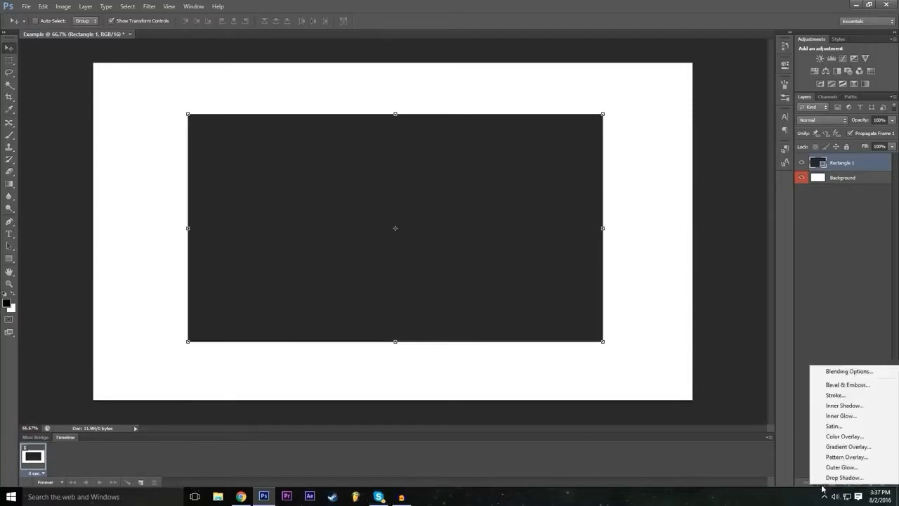
{"action": "left_click", "coordinate": [826, 373]}
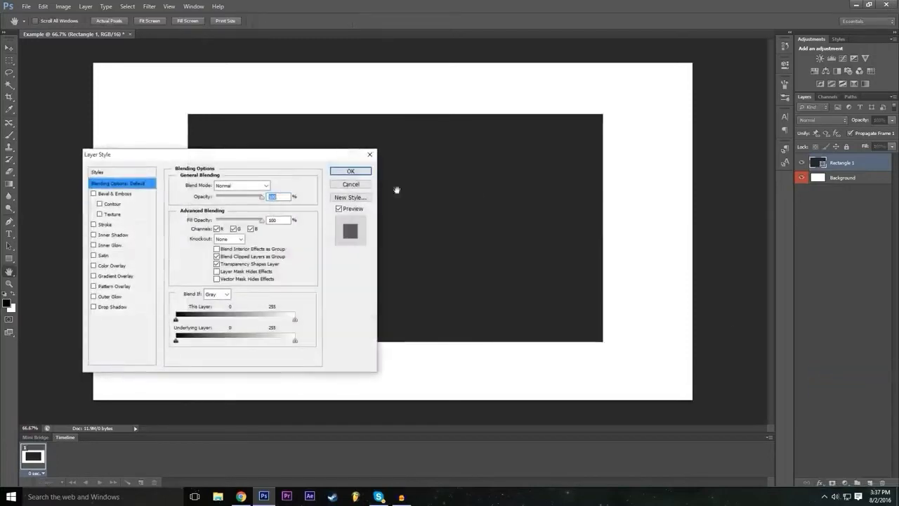
{"action": "left_click_drag", "start_coordinate": [300, 154], "coordinate": [818, 213]}
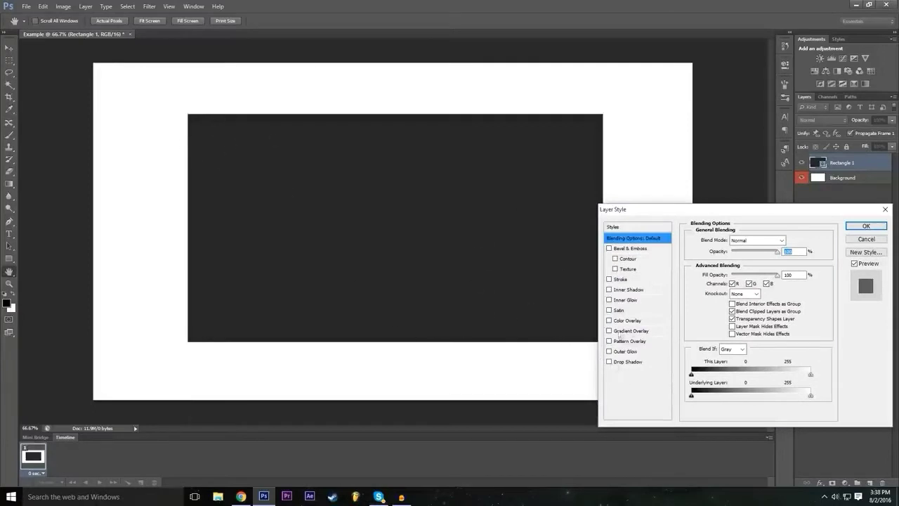
{"action": "left_click", "coordinate": [618, 362]}
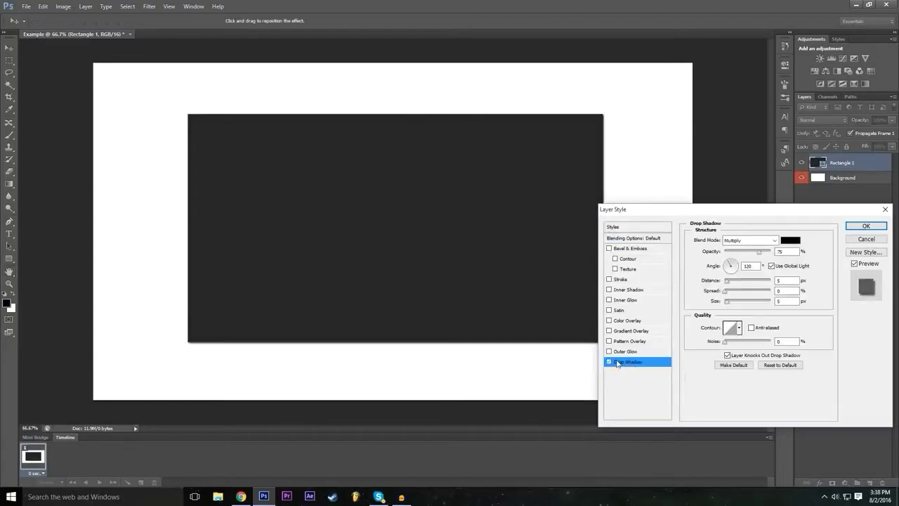
{"action": "left_click", "coordinate": [608, 361]}
{"action": "left_click", "coordinate": [608, 362]}
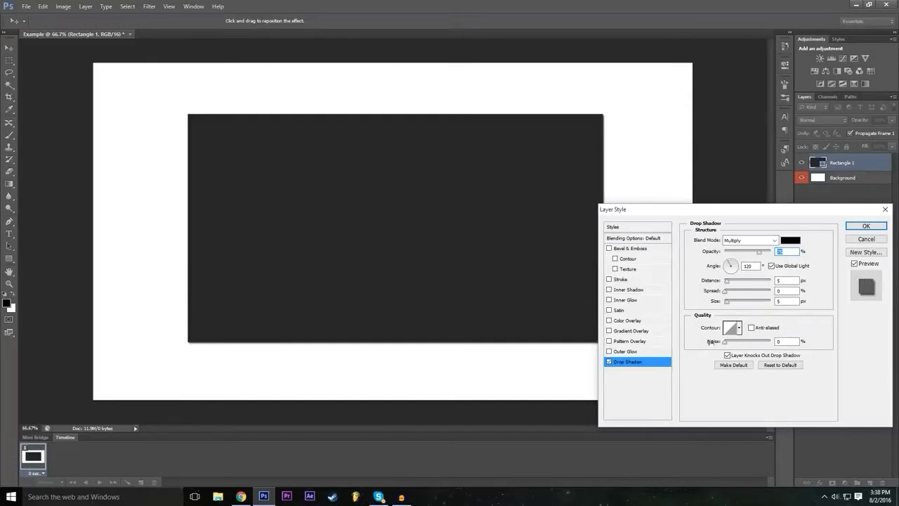
{"action": "mouse_move", "coordinate": [728, 302]}
{"action": "left_mouse_down"}
{"action": "mouse_move", "coordinate": [780, 291]}
{"action": "mouse_move", "coordinate": [727, 295]}
{"action": "mouse_move", "coordinate": [757, 302]}
{"action": "mouse_move", "coordinate": [736, 307]}
{"action": "left_mouse_up"}
{"action": "left_click", "coordinate": [749, 303]}
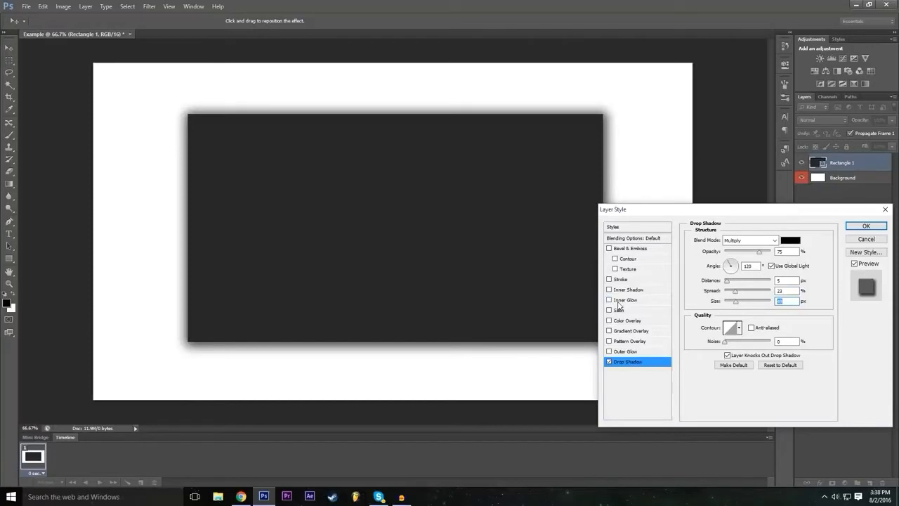
- Add an outside Stroke to the rectangle in pure red (ff0000) and increase the stroke's size
{"action": "mouse_move", "coordinate": [688, 214]}
{"action": "left_mouse_down"}
{"action": "mouse_move", "coordinate": [686, 186]}
{"action": "mouse_move", "coordinate": [694, 210]}
{"action": "left_mouse_up"}
{"action": "left_click", "coordinate": [615, 274]}
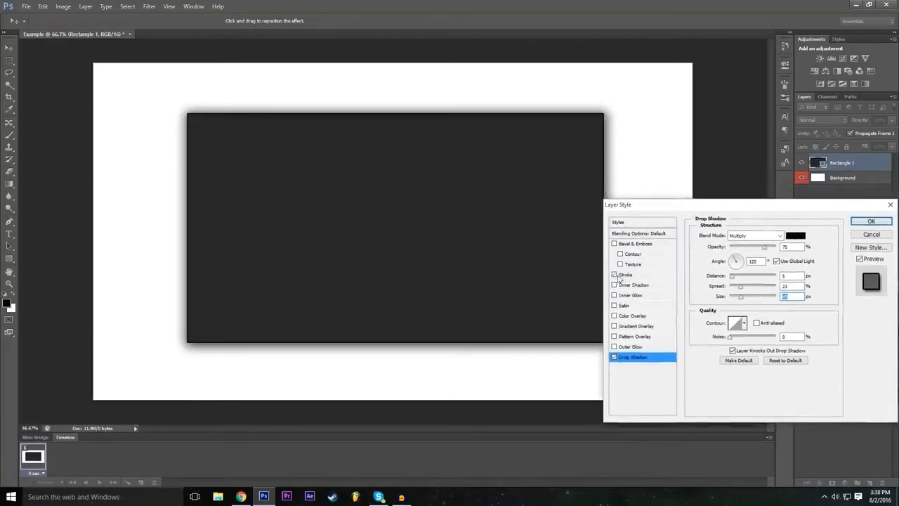
{"action": "left_click", "coordinate": [632, 276]}
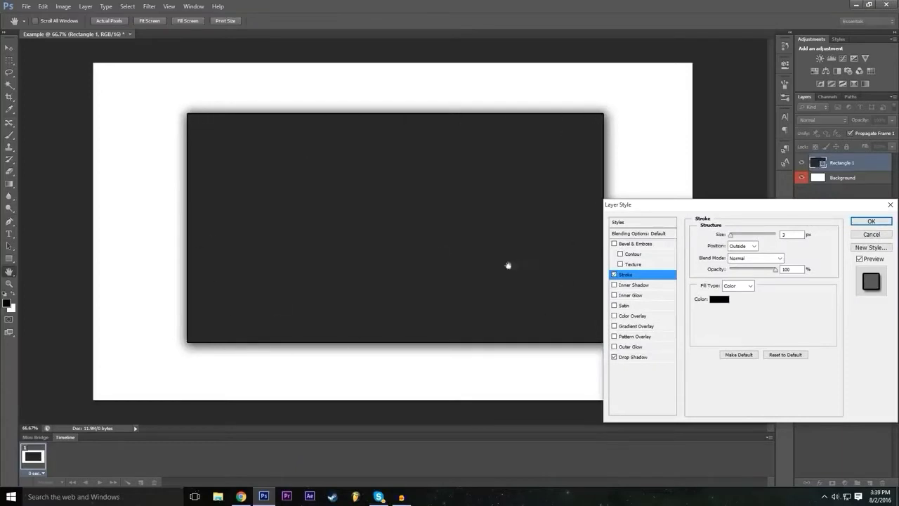
{"action": "left_click_drag", "start_coordinate": [714, 211], "coordinate": [707, 208]}
{"action": "left_click", "coordinate": [711, 299]}
{"action": "type", "text": "255"}
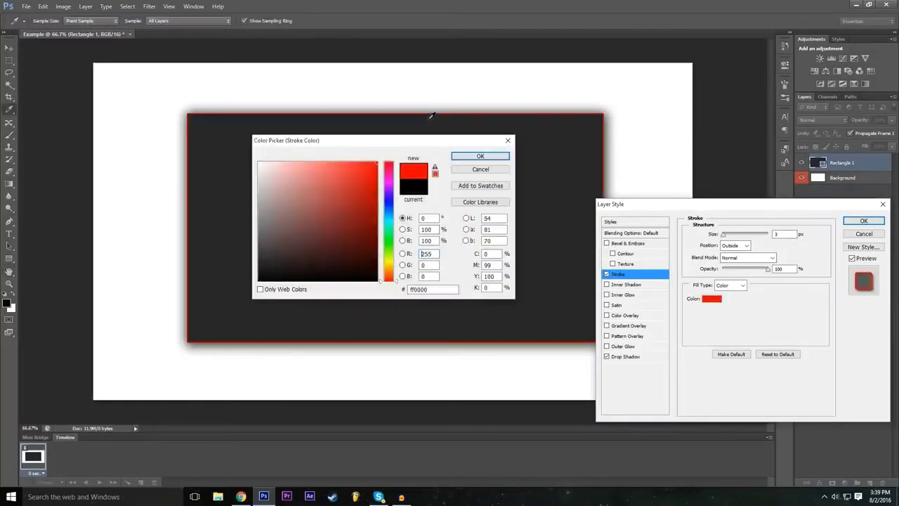
{"action": "left_click", "coordinate": [479, 157]}
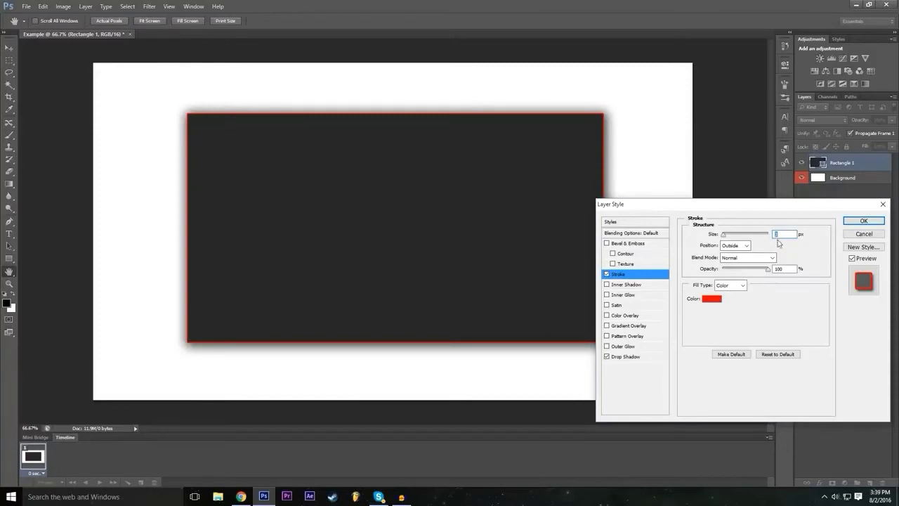
{"action": "left_click_drag", "start_coordinate": [724, 238], "coordinate": [729, 238]}
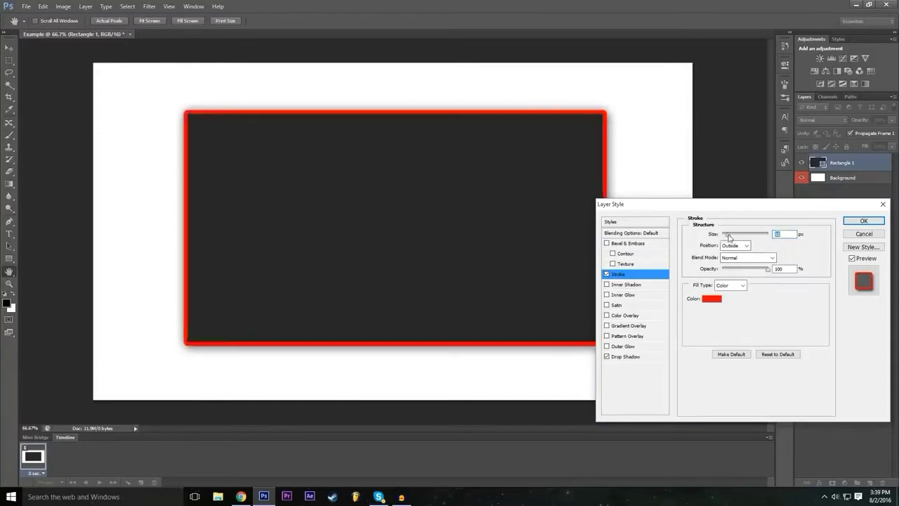
- Set the size of the rectangle's red stroke to 10 px
{"action": "left_click", "coordinate": [784, 237]}
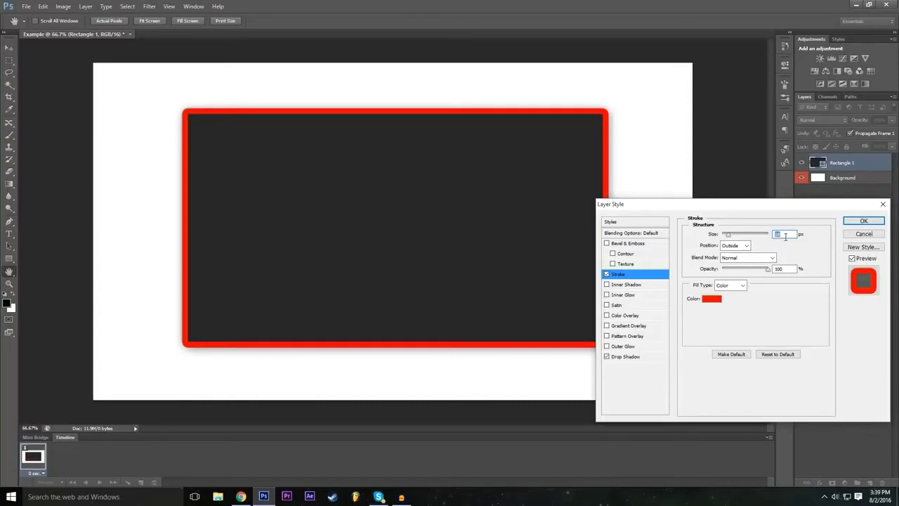
{"action": "type", "text": "10"}
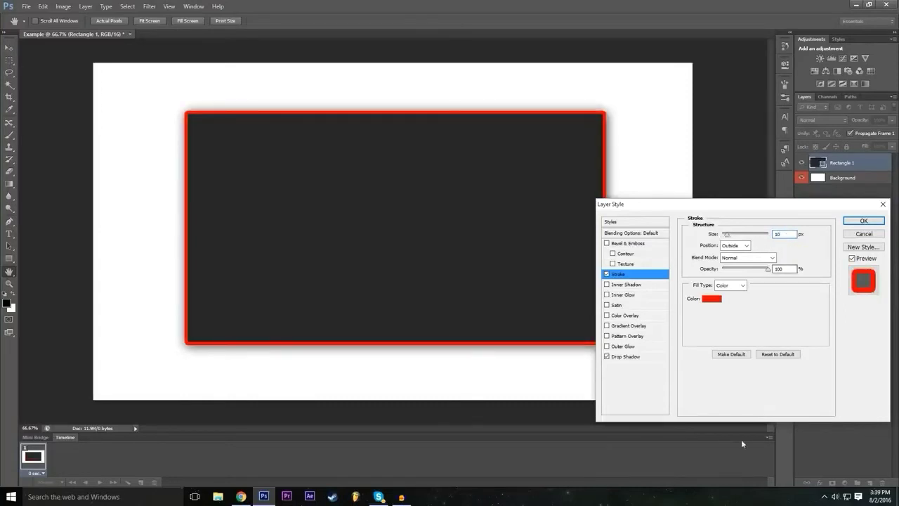
{"action": "left_click", "coordinate": [783, 325]}
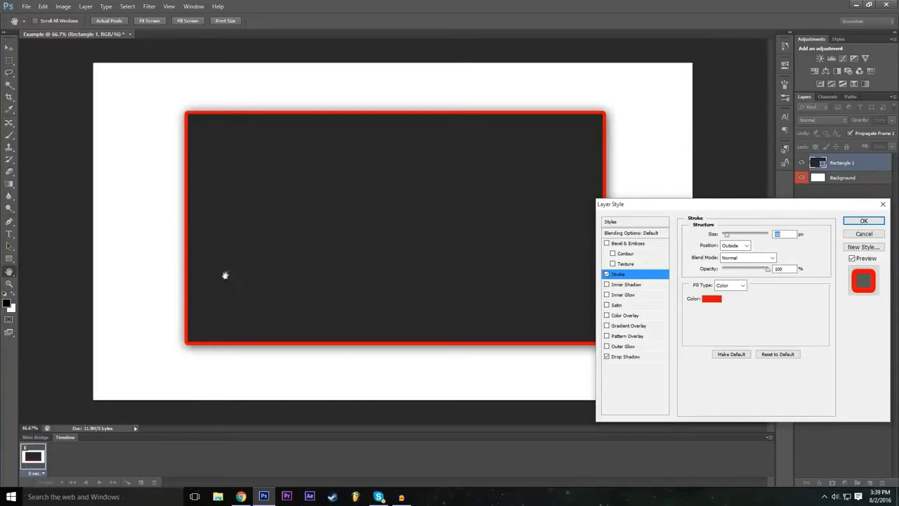
- Add an Inner Bevel to the rectangle with Bevel & Emboss, using a depth of 286% and an enlarged size
{"action": "left_click", "coordinate": [607, 244]}
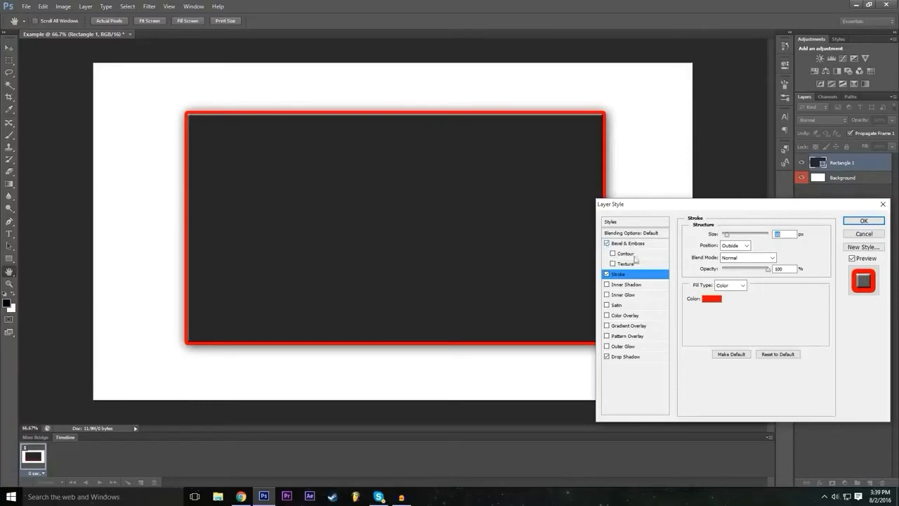
{"action": "left_click", "coordinate": [625, 242]}
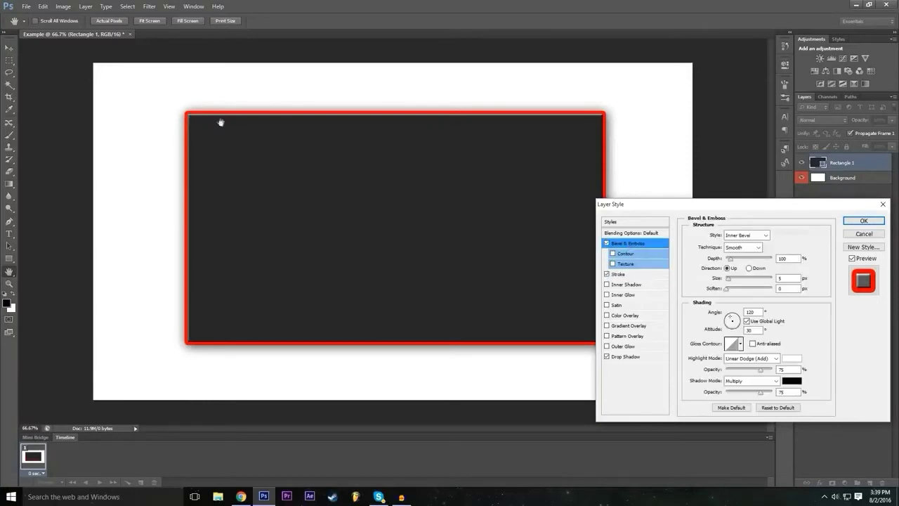
{"action": "left_click", "coordinate": [607, 244]}
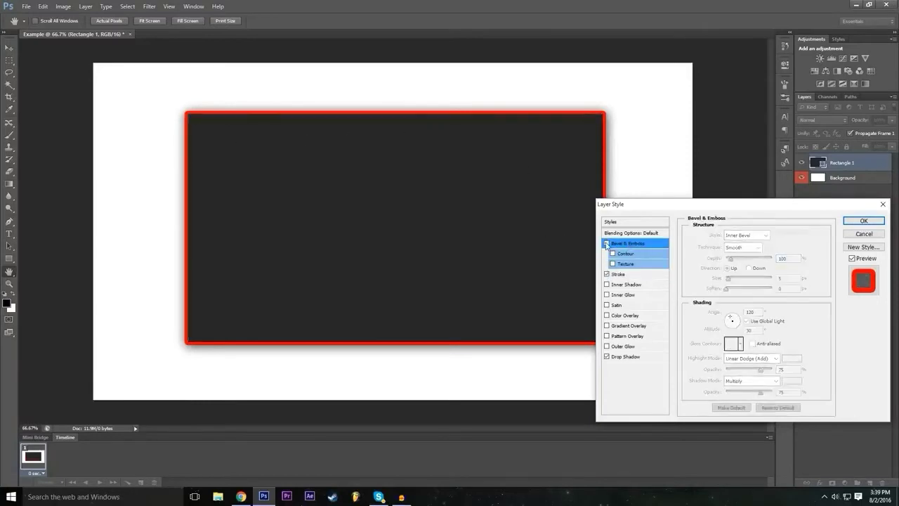
{"action": "left_click", "coordinate": [607, 244]}
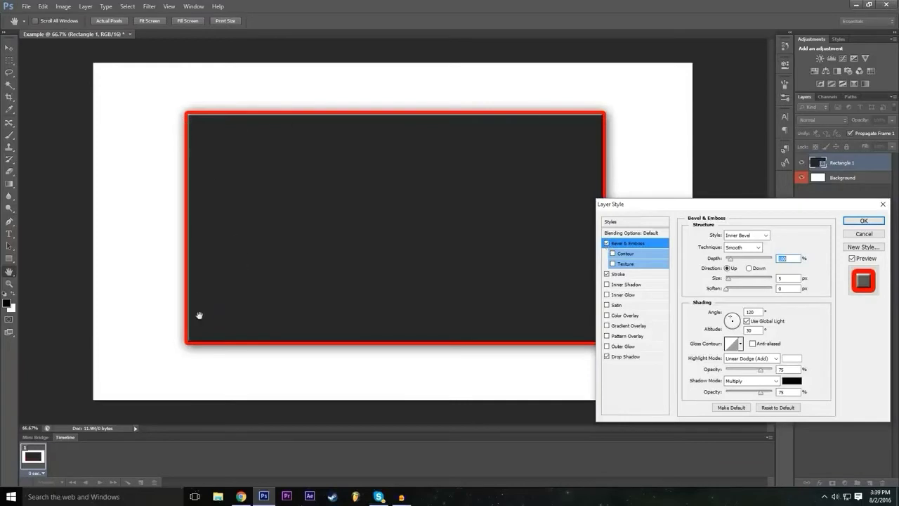
{"action": "mouse_move", "coordinate": [730, 258]}
{"action": "left_mouse_down"}
{"action": "mouse_move", "coordinate": [754, 261]}
{"action": "mouse_move", "coordinate": [740, 263]}
{"action": "left_mouse_up"}
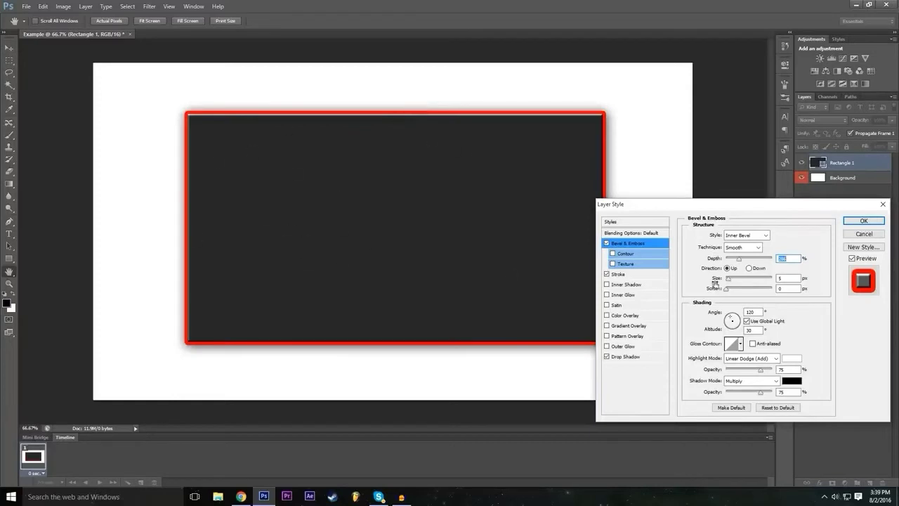
{"action": "mouse_move", "coordinate": [731, 283]}
{"action": "left_mouse_down"}
{"action": "mouse_move", "coordinate": [749, 281]}
{"action": "mouse_move", "coordinate": [733, 291]}
{"action": "left_mouse_up"}
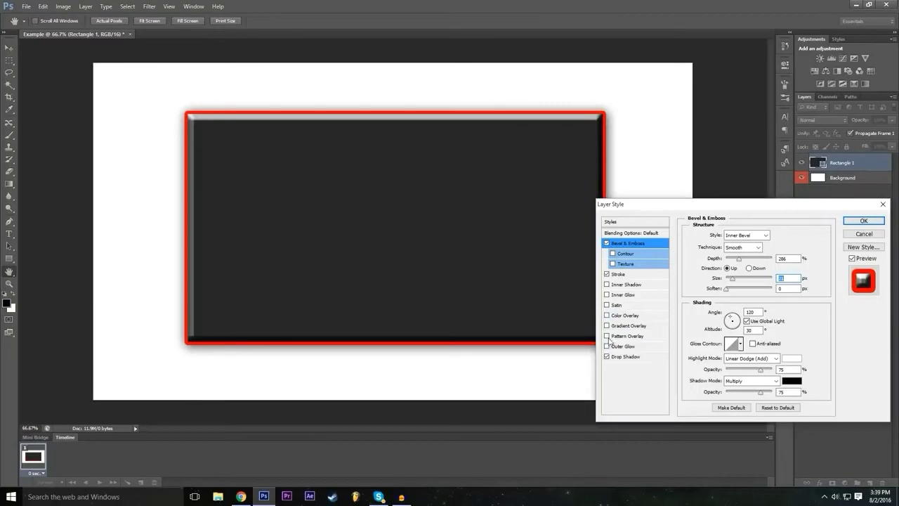
- Add a Pattern Overlay to the rectangle and try the preset patterns, ending on the white textured one
{"action": "left_click", "coordinate": [609, 338]}
{"action": "left_click", "coordinate": [743, 271]}
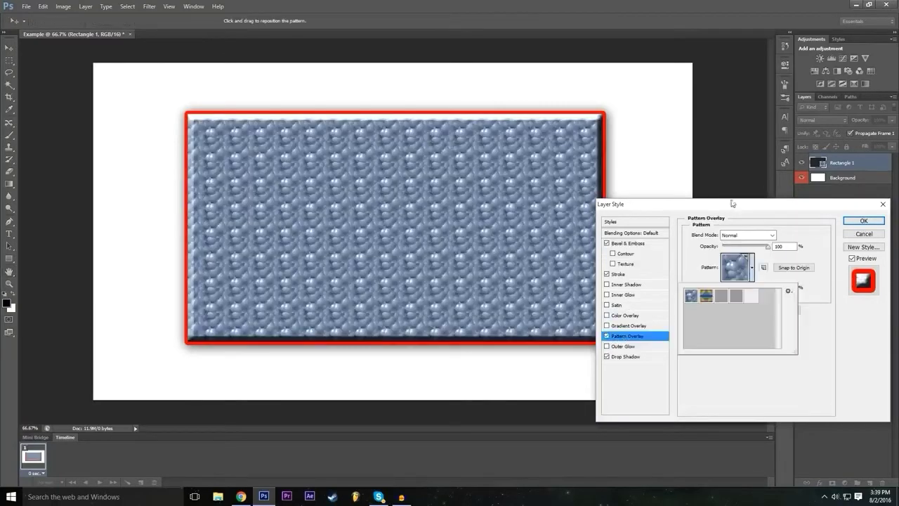
{"action": "left_click", "coordinate": [706, 296]}
{"action": "left_click", "coordinate": [720, 296]}
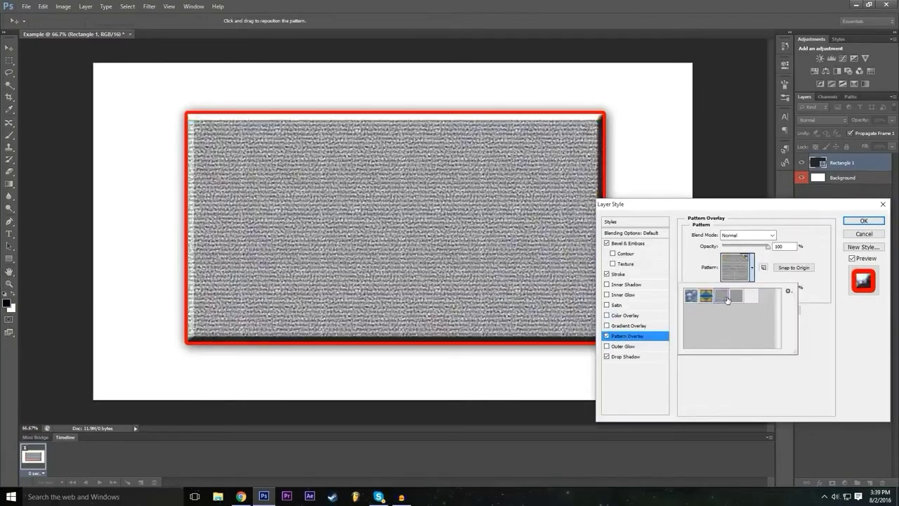
{"action": "left_click", "coordinate": [734, 296]}
{"action": "left_click", "coordinate": [751, 296]}
{"action": "left_click", "coordinate": [735, 296]}
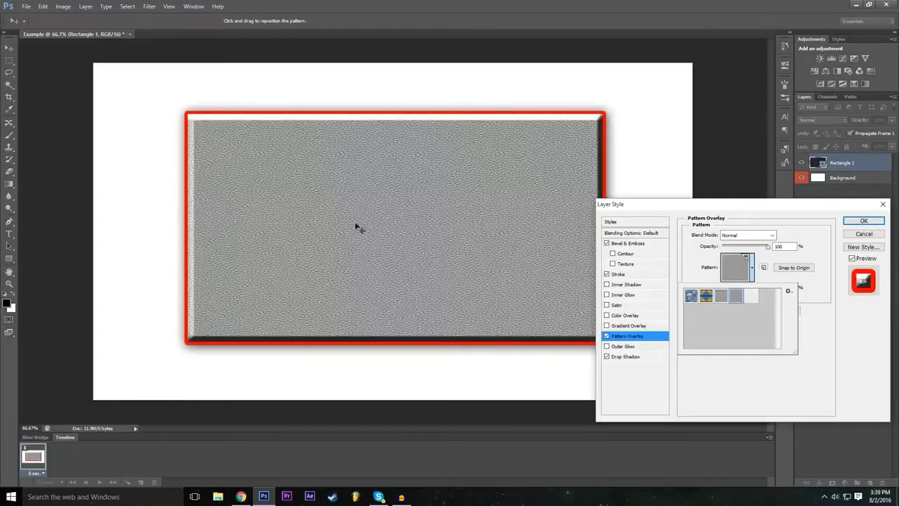
{"action": "left_click", "coordinate": [750, 302]}
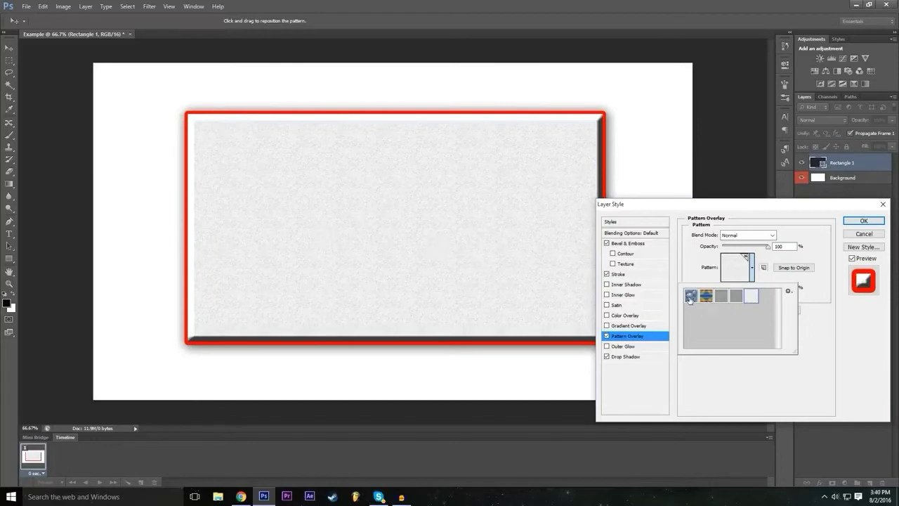
- Compare the preset patterns again, choose the grey woven one, and switch the Pattern Overlay off and back on
{"action": "left_click", "coordinate": [689, 300]}
{"action": "left_click", "coordinate": [706, 301]}
{"action": "left_click", "coordinate": [732, 300]}
{"action": "left_click", "coordinate": [749, 300]}
{"action": "left_click", "coordinate": [732, 300]}
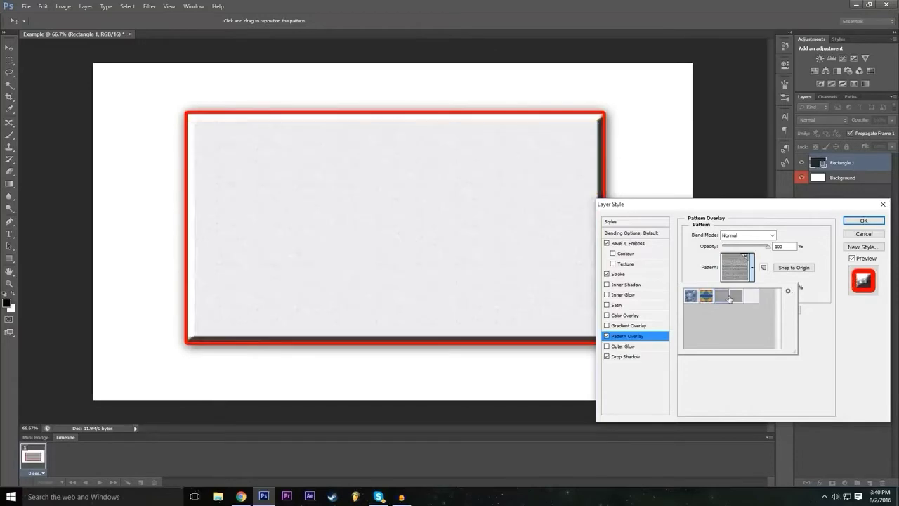
{"action": "left_click", "coordinate": [622, 337]}
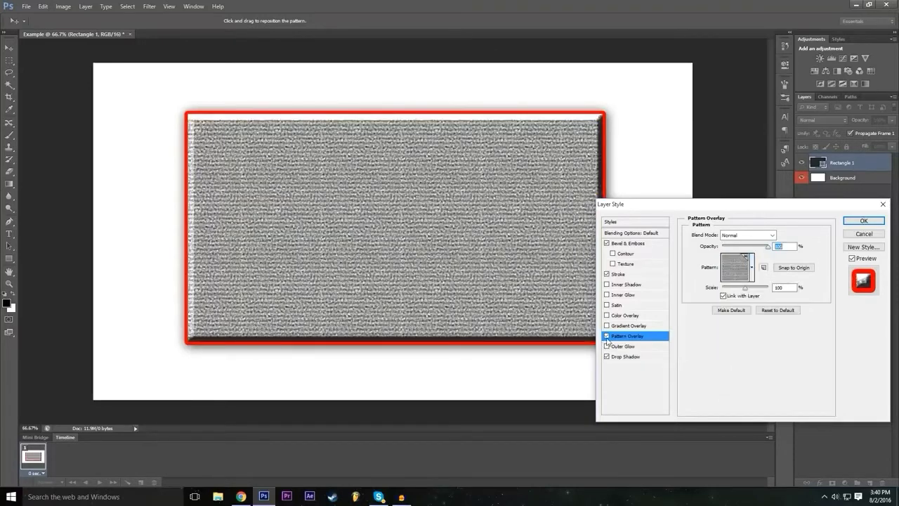
{"action": "left_click", "coordinate": [607, 336]}
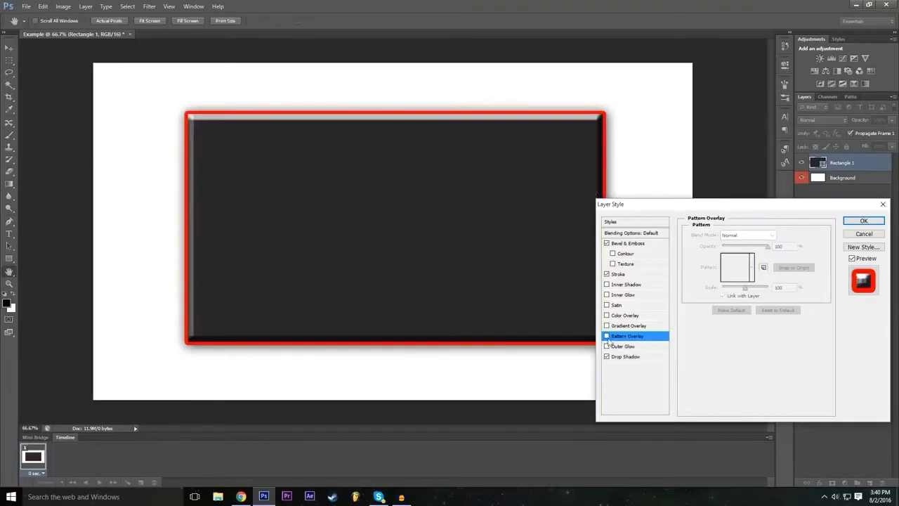
{"action": "left_click", "coordinate": [607, 335]}
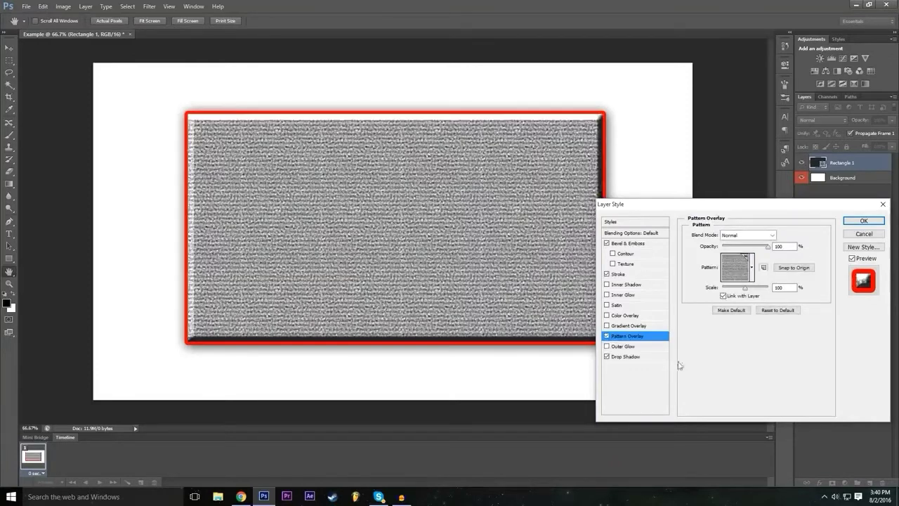
- Add a red Outer Glow to the rectangle with a spread of 24% and a size of 59 px
{"action": "left_click", "coordinate": [607, 346]}
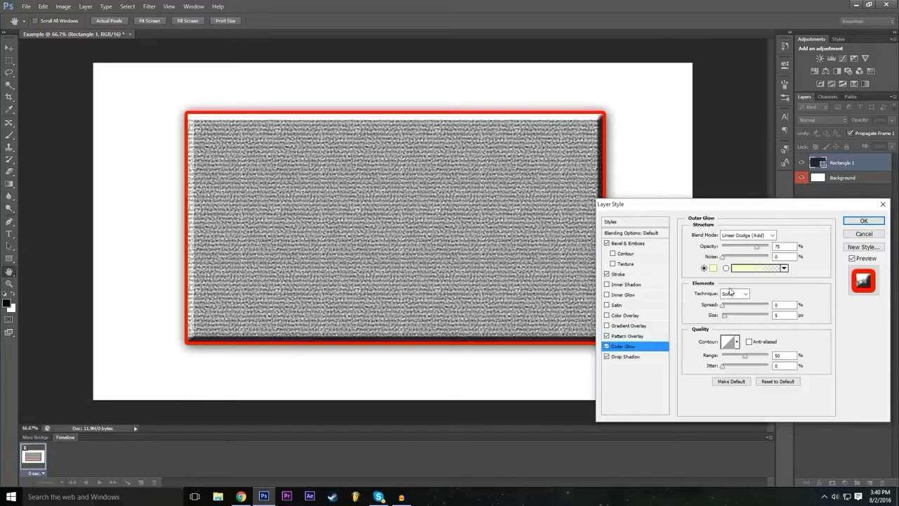
{"action": "left_click_drag", "start_coordinate": [727, 316], "coordinate": [736, 317]}
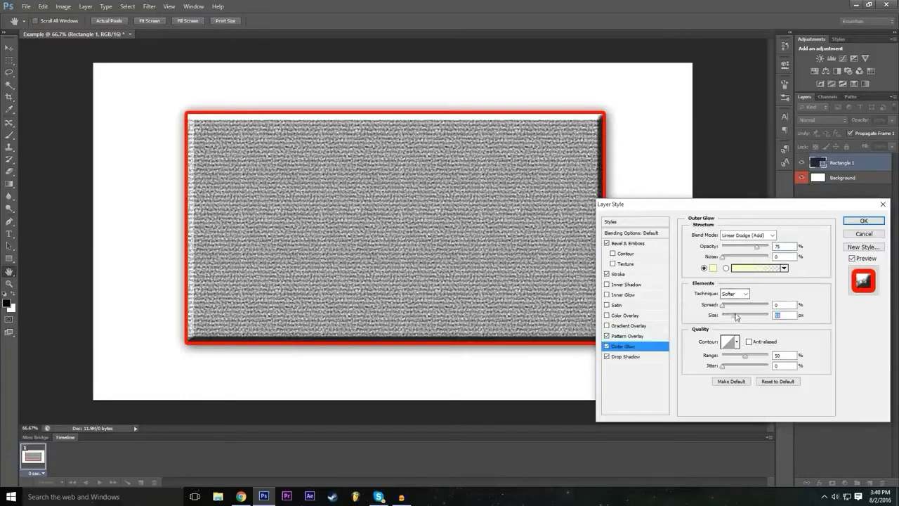
{"action": "left_click", "coordinate": [713, 267]}
{"action": "left_click_drag", "start_coordinate": [388, 174], "coordinate": [388, 162]}
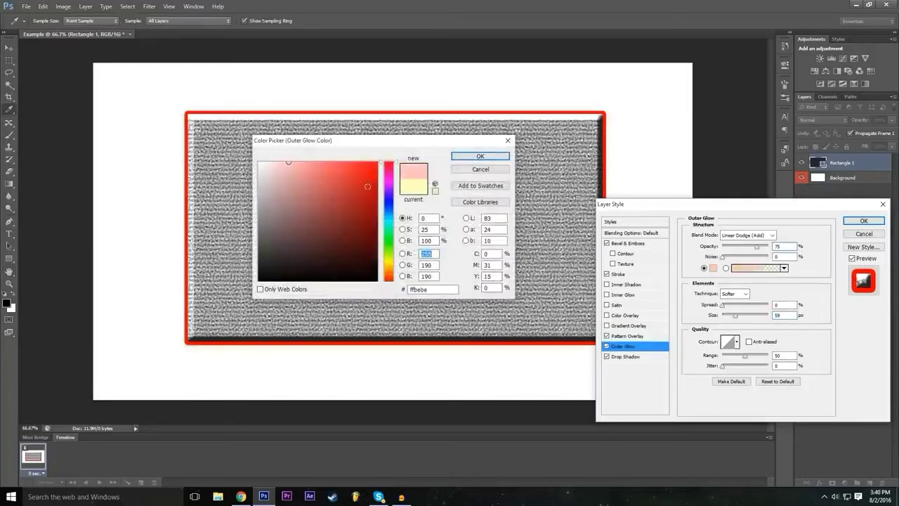
{"action": "left_click", "coordinate": [377, 163]}
{"action": "left_click", "coordinate": [452, 155]}
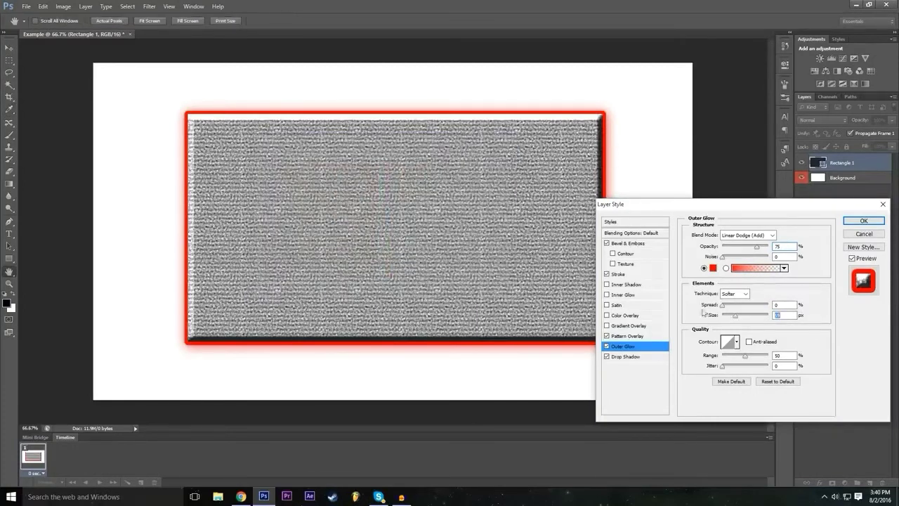
{"action": "left_click_drag", "start_coordinate": [729, 306], "coordinate": [734, 307]}
- Try a Color Overlay on the rectangle in green (06ff00), cancel the colour choice and turn the overlay off
{"action": "left_click", "coordinate": [607, 315]}
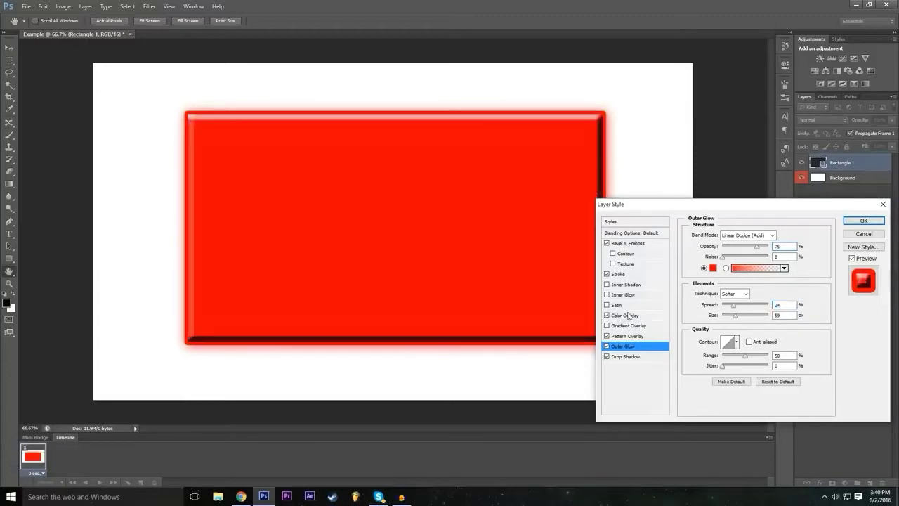
{"action": "left_click", "coordinate": [635, 317]}
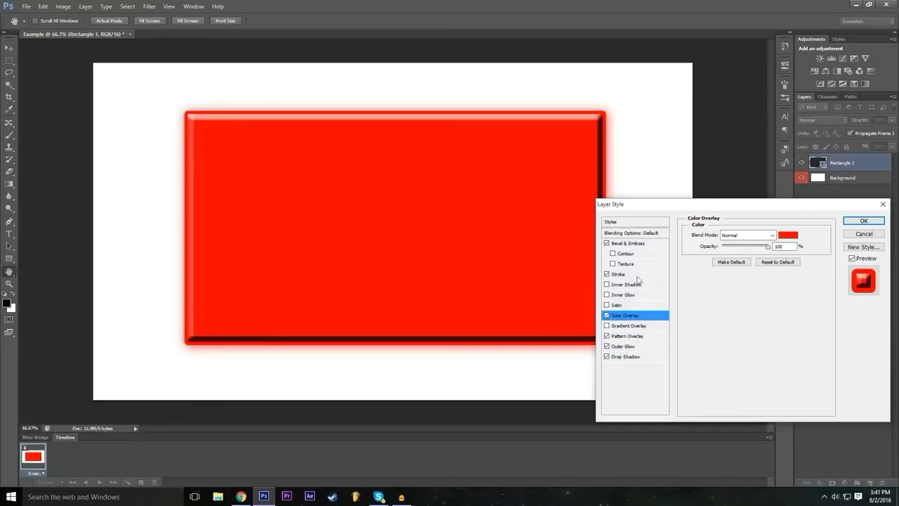
{"action": "left_click", "coordinate": [792, 236]}
{"action": "mouse_move", "coordinate": [356, 184]}
{"action": "left_mouse_down"}
{"action": "mouse_move", "coordinate": [233, 192]}
{"action": "mouse_move", "coordinate": [243, 184]}
{"action": "mouse_move", "coordinate": [254, 250]}
{"action": "left_mouse_up"}
{"action": "left_click_drag", "start_coordinate": [389, 267], "coordinate": [406, 143]}
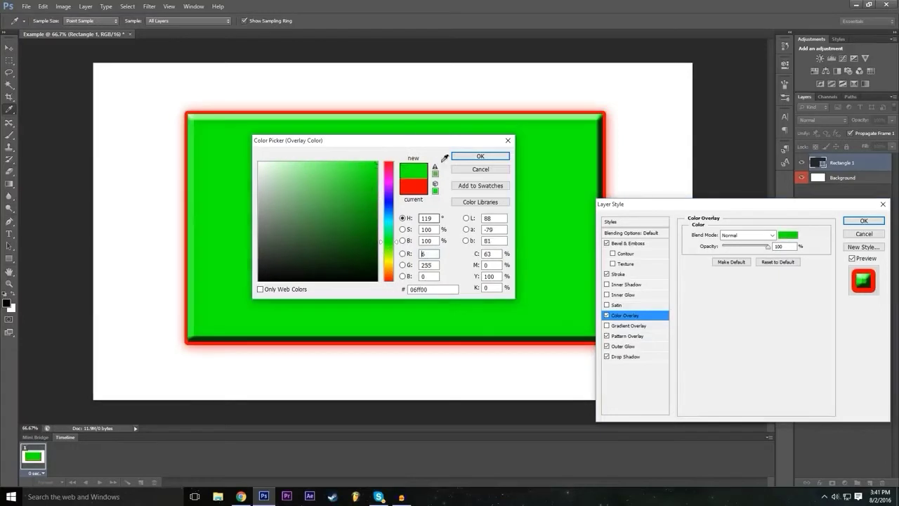
{"action": "left_click", "coordinate": [475, 171]}
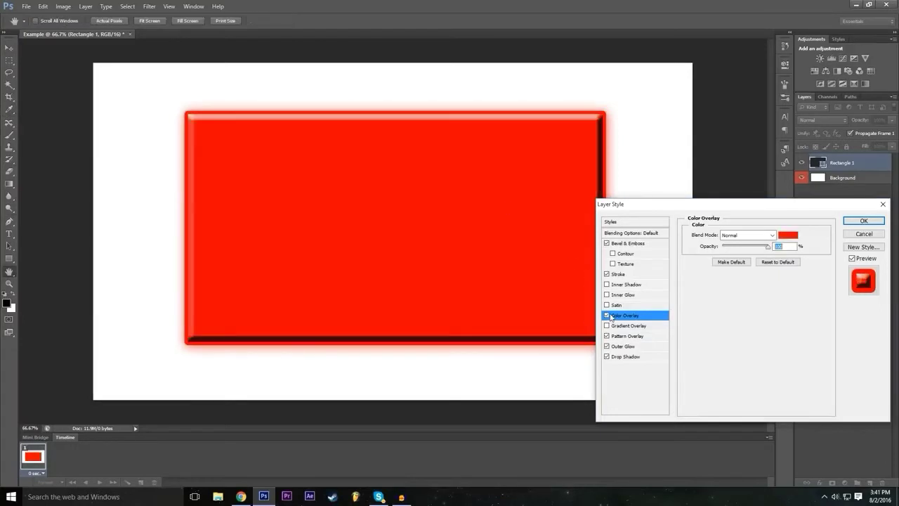
{"action": "left_click", "coordinate": [607, 315]}
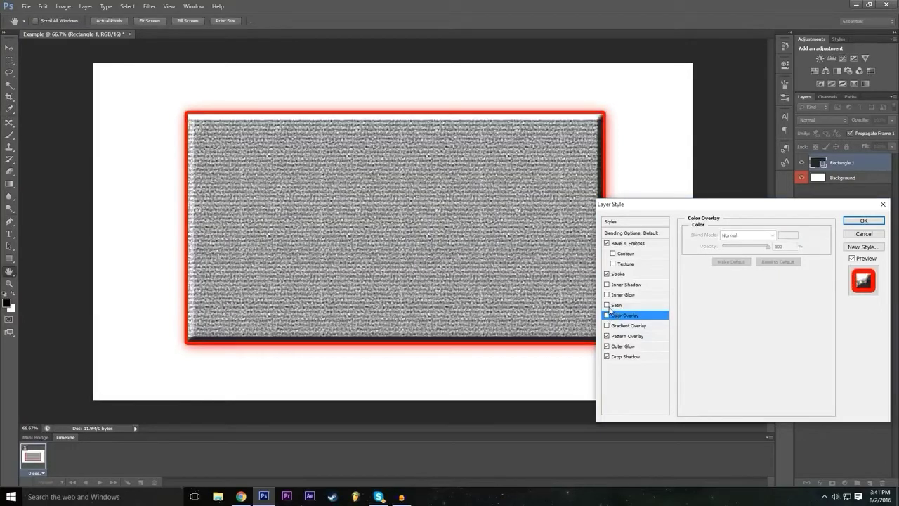
- Try the Satin and Inner Shadow effects on the rectangle and turn both off
{"action": "left_click", "coordinate": [607, 306]}
{"action": "left_click", "coordinate": [622, 306]}
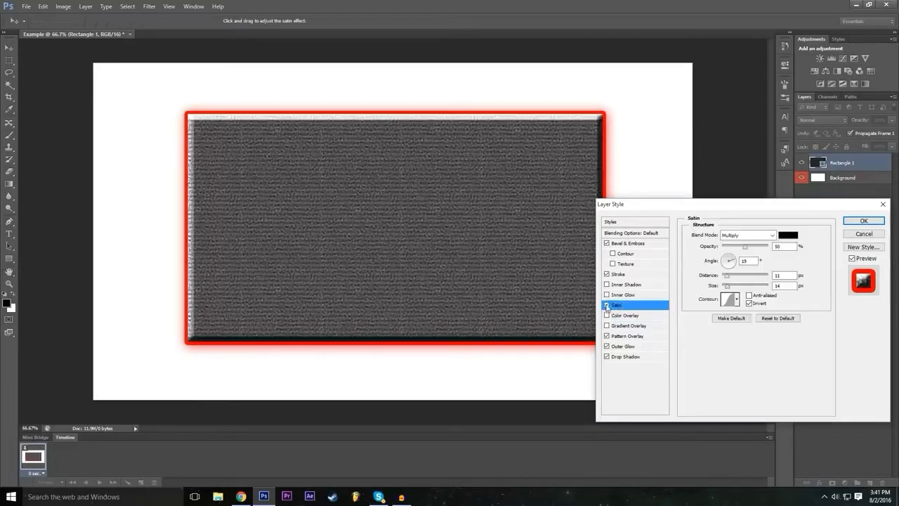
{"action": "left_click", "coordinate": [606, 305]}
{"action": "left_click", "coordinate": [607, 306]}
{"action": "left_click", "coordinate": [607, 306]}
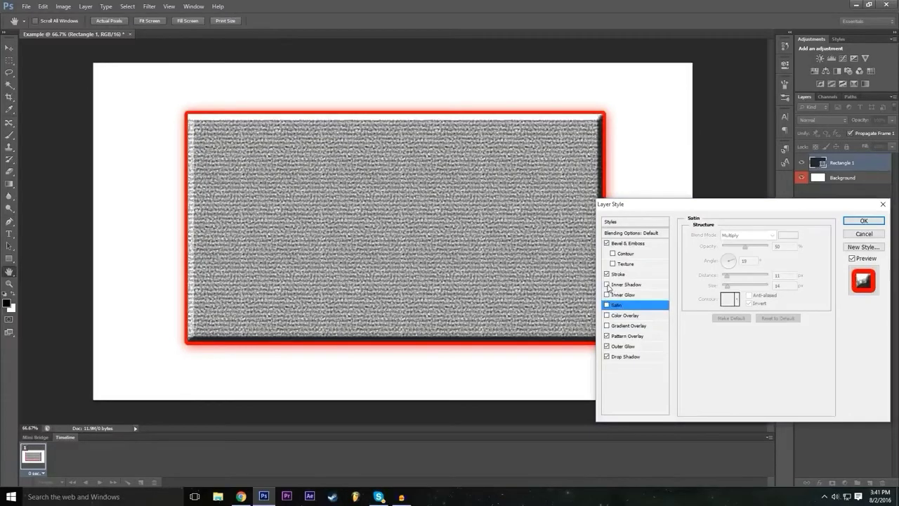
{"action": "left_click", "coordinate": [626, 284]}
{"action": "left_click", "coordinate": [607, 285]}
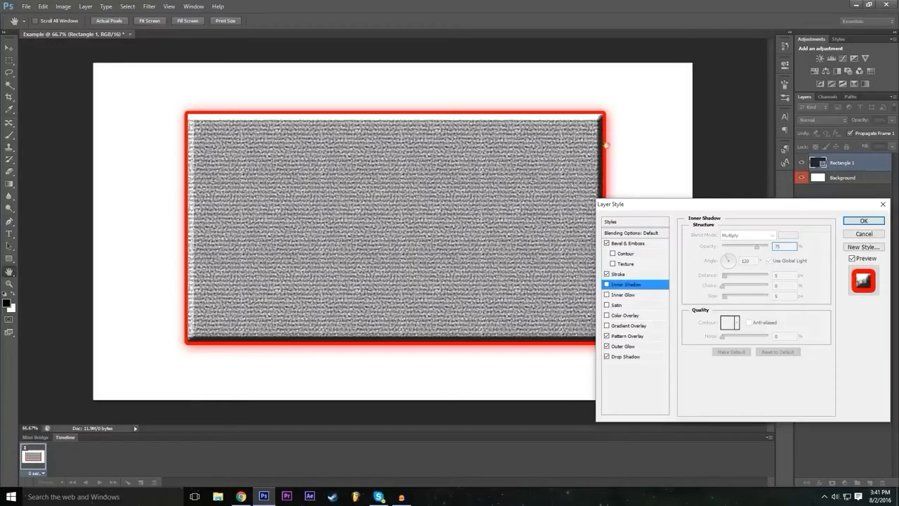
- Add an Inner Glow to the rectangle with its default settings and return to the Outer Glow settings
{"action": "left_click", "coordinate": [647, 296]}
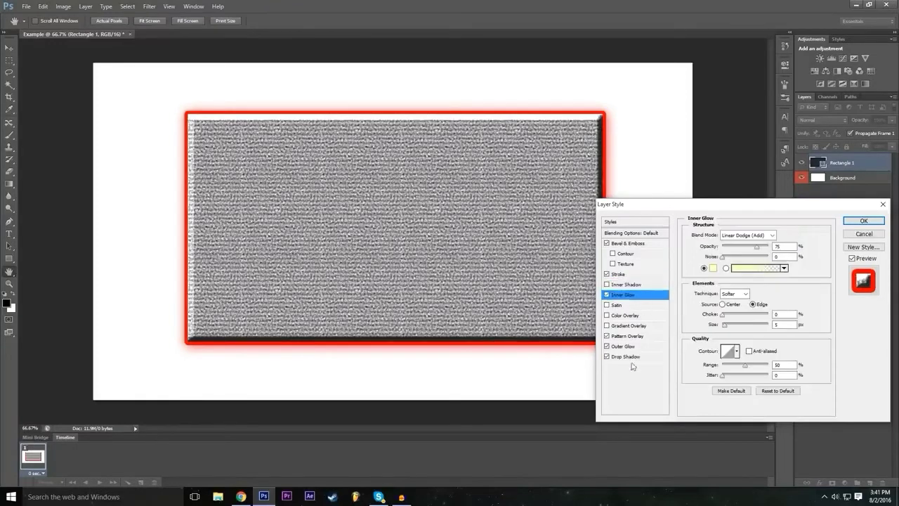
{"action": "left_click", "coordinate": [633, 348]}
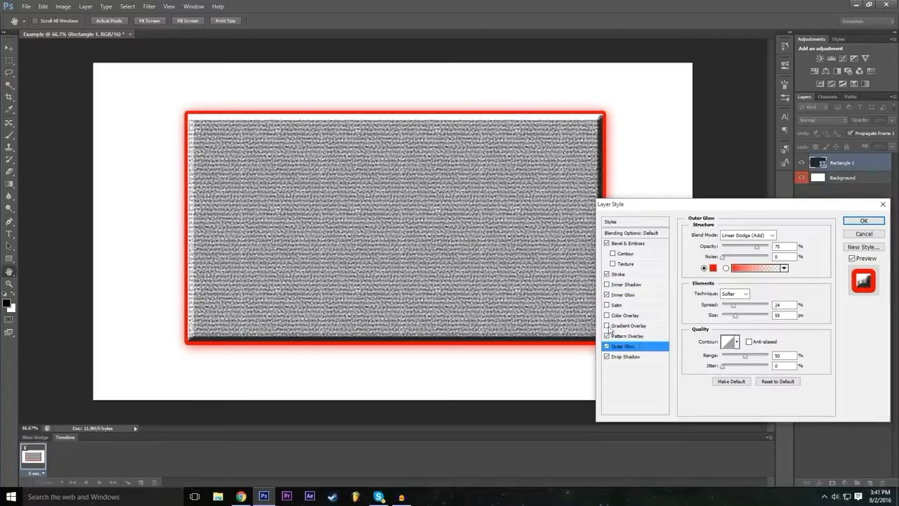
- Turn on the Gradient Overlay effect for the rectangle and open its settings, comparing the result with the effect on and off
{"action": "left_click", "coordinate": [608, 327]}
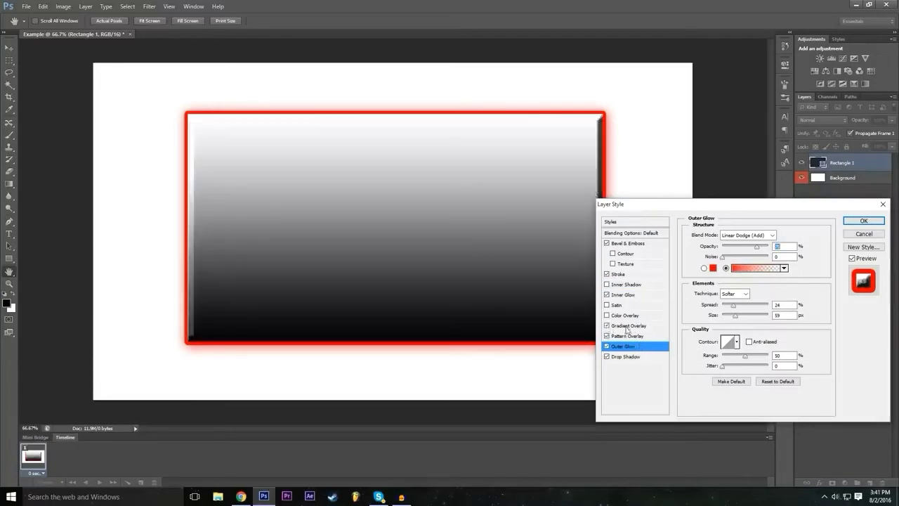
{"action": "left_click", "coordinate": [627, 328]}
{"action": "left_click", "coordinate": [607, 326]}
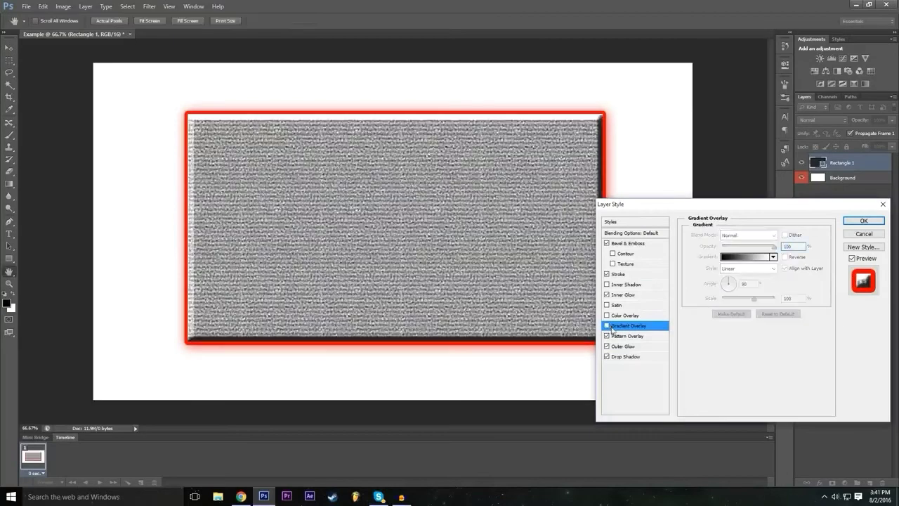
{"action": "left_click", "coordinate": [607, 326]}
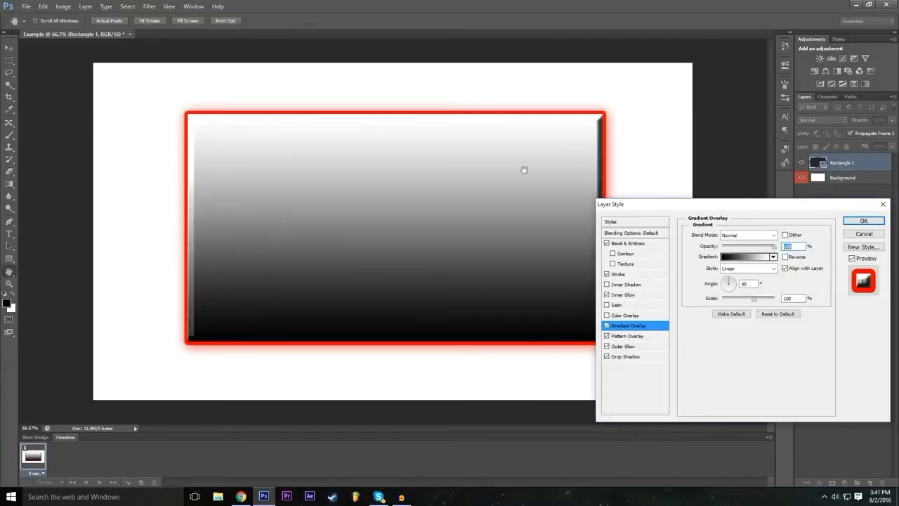
- Try several gradient presets on the rectangle, including Transparent Stripes and Blue, Red, Yellow, and choose Orange, Yellow, Orange
{"action": "left_click", "coordinate": [746, 258]}
{"action": "left_click", "coordinate": [641, 232]}
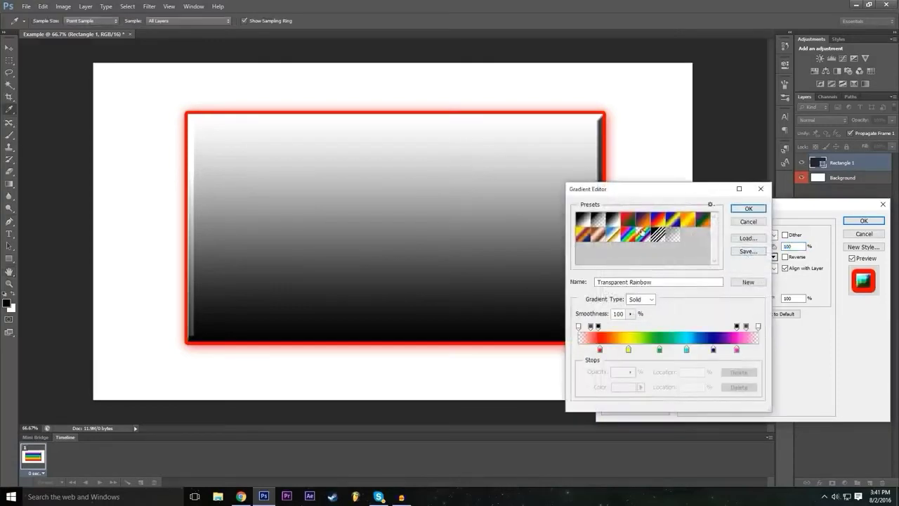
{"action": "left_click", "coordinate": [658, 234]}
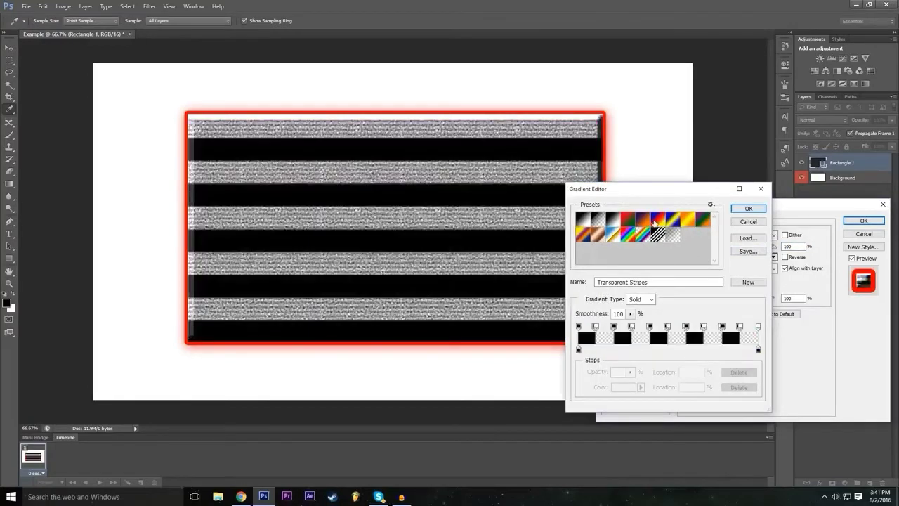
{"action": "left_click", "coordinate": [655, 222]}
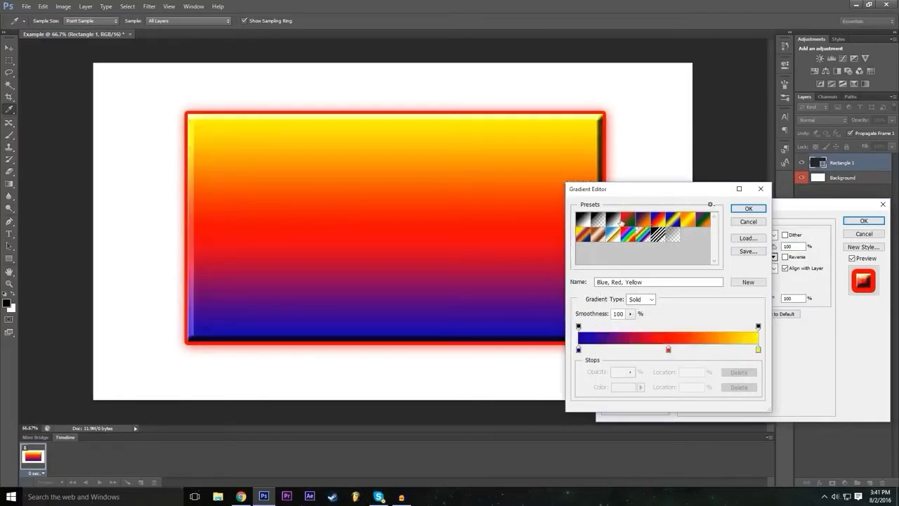
{"action": "left_click", "coordinate": [617, 222]}
{"action": "left_click", "coordinate": [675, 222]}
{"action": "left_click", "coordinate": [694, 222]}
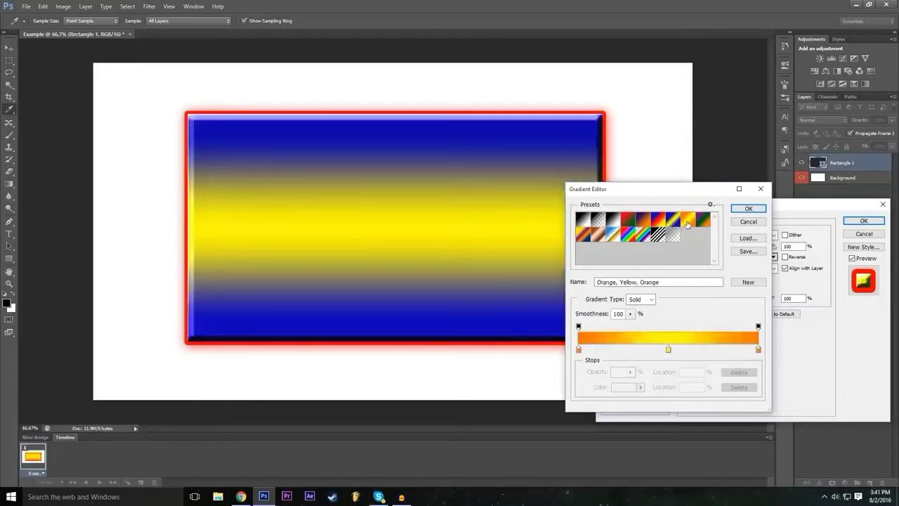
{"action": "left_click", "coordinate": [674, 222]}
{"action": "left_click", "coordinate": [673, 222]}
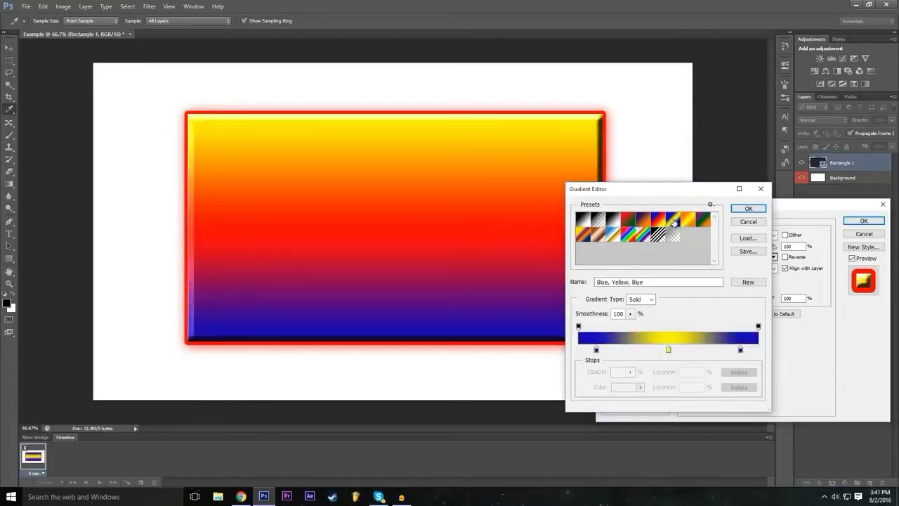
{"action": "left_click", "coordinate": [688, 222]}
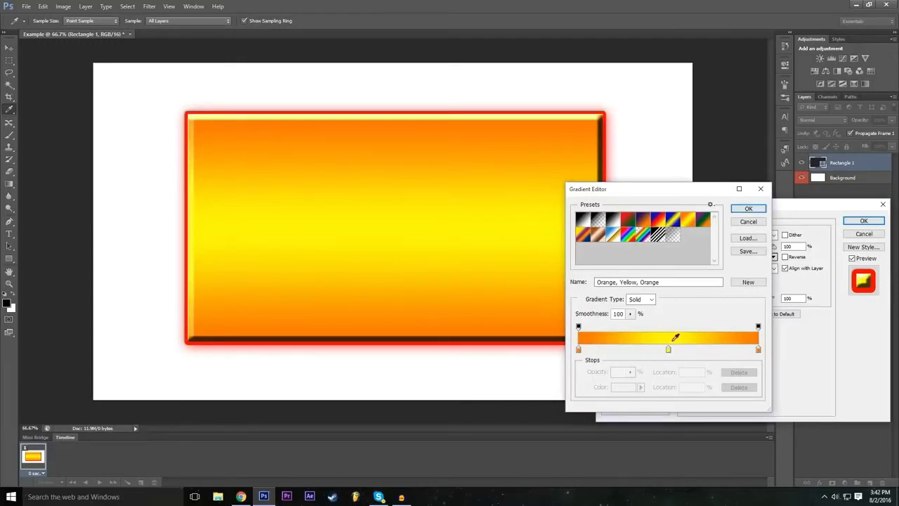
- Recolour the gradient's middle stop to green (00ff1e) and accept the custom gradient
{"action": "left_click", "coordinate": [669, 349]}
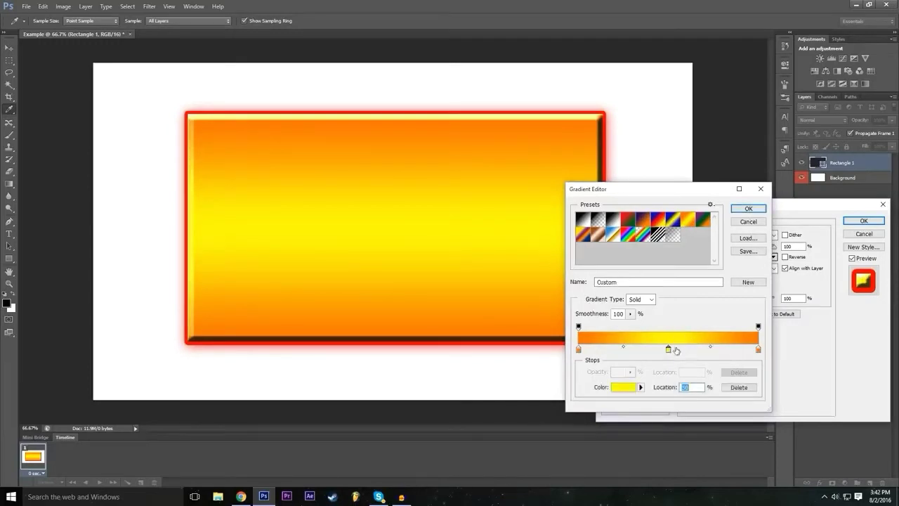
{"action": "double_click", "coordinate": [669, 349]}
{"action": "left_click_drag", "start_coordinate": [362, 204], "coordinate": [384, 161]}
{"action": "left_click_drag", "start_coordinate": [389, 251], "coordinate": [387, 244]}
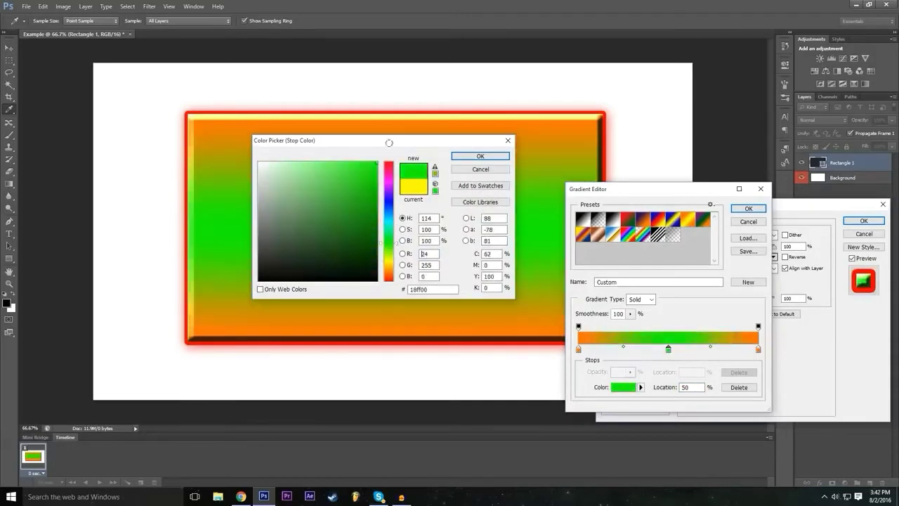
{"action": "left_click_drag", "start_coordinate": [388, 203], "coordinate": [388, 159]}
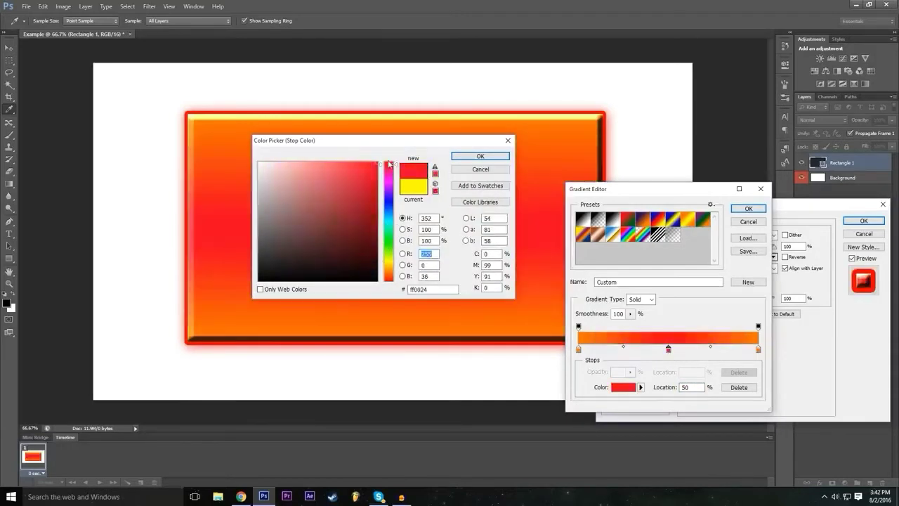
{"action": "left_click_drag", "start_coordinate": [391, 262], "coordinate": [390, 240]}
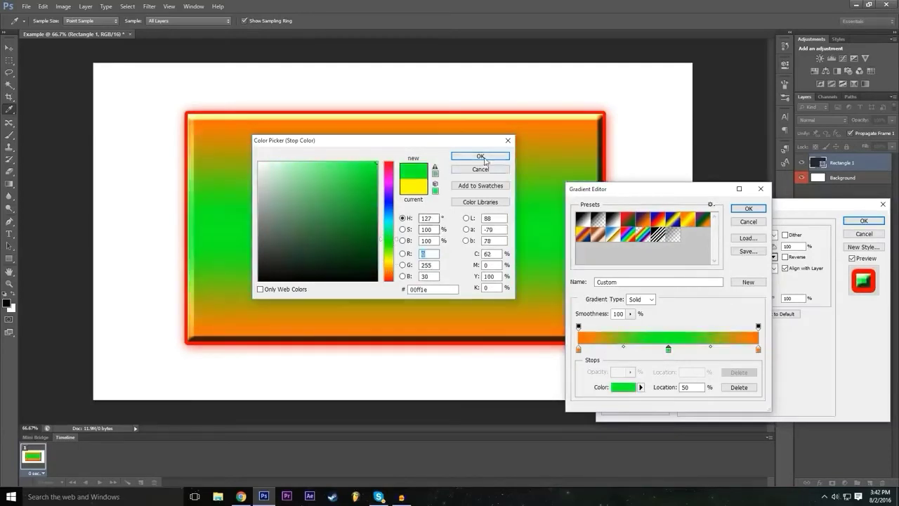
{"action": "left_click", "coordinate": [481, 156]}
{"action": "left_click", "coordinate": [739, 213]}
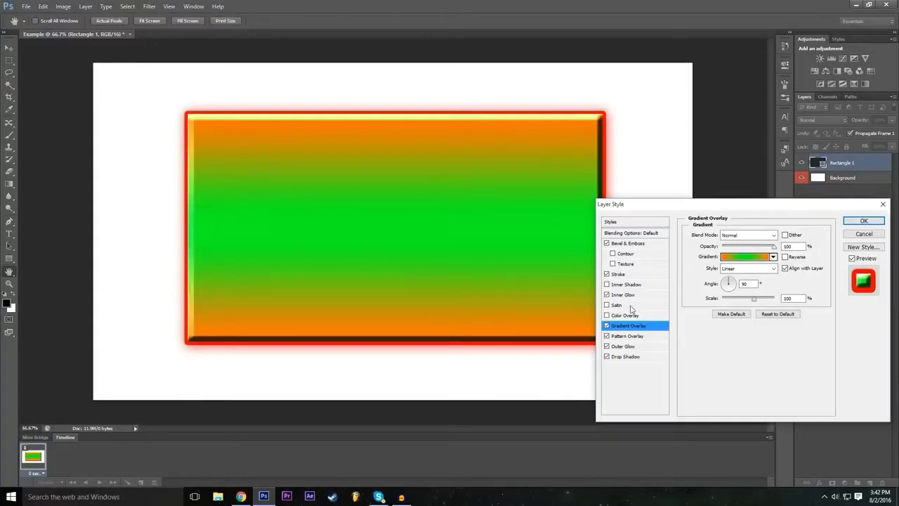
- Turn off the Gradient Overlay and apply the remaining layer styles to the rectangle
{"action": "left_click", "coordinate": [607, 326]}
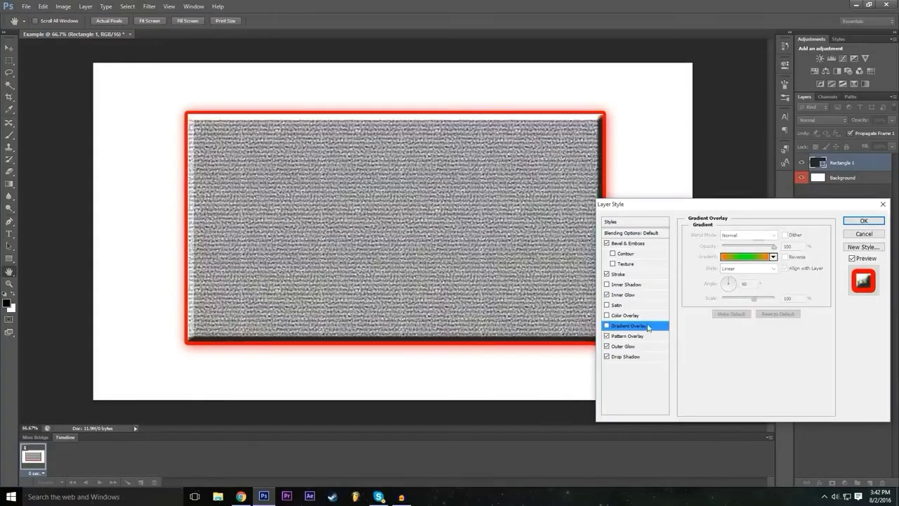
{"action": "left_click", "coordinate": [607, 336]}
{"action": "left_click_drag", "start_coordinate": [718, 210], "coordinate": [359, 211]}
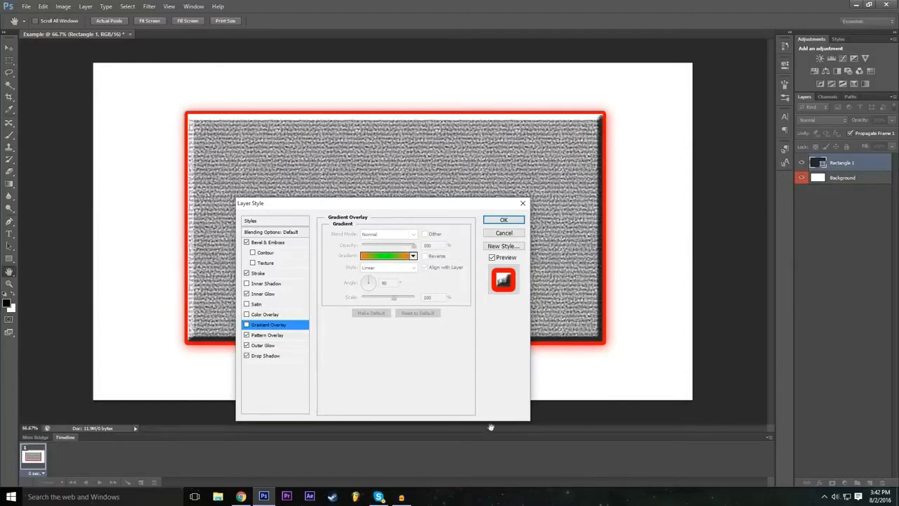
{"action": "left_click", "coordinate": [521, 225]}
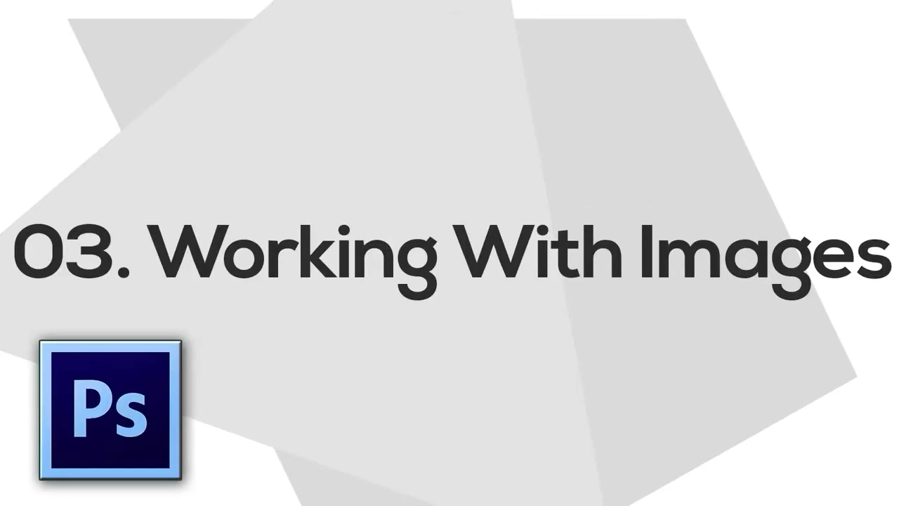
- Try placing the P1 image into the Example document and cancel the placement
{"action": "left_click", "coordinate": [25, 6]}
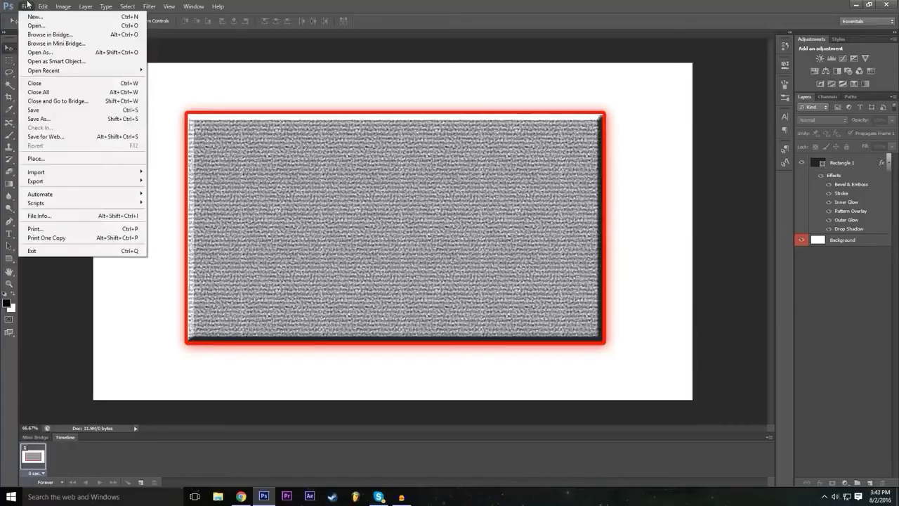
{"action": "left_click", "coordinate": [66, 159]}
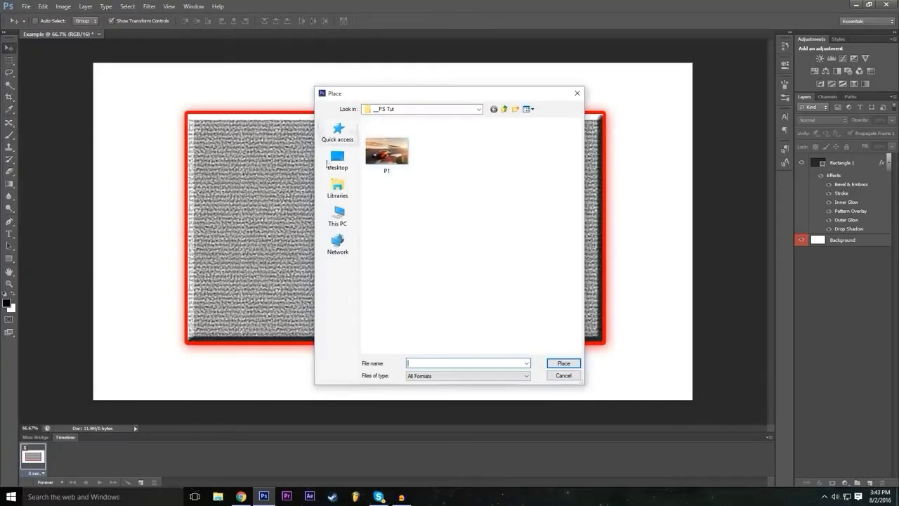
{"action": "left_click", "coordinate": [414, 170]}
{"action": "left_click", "coordinate": [564, 363]}
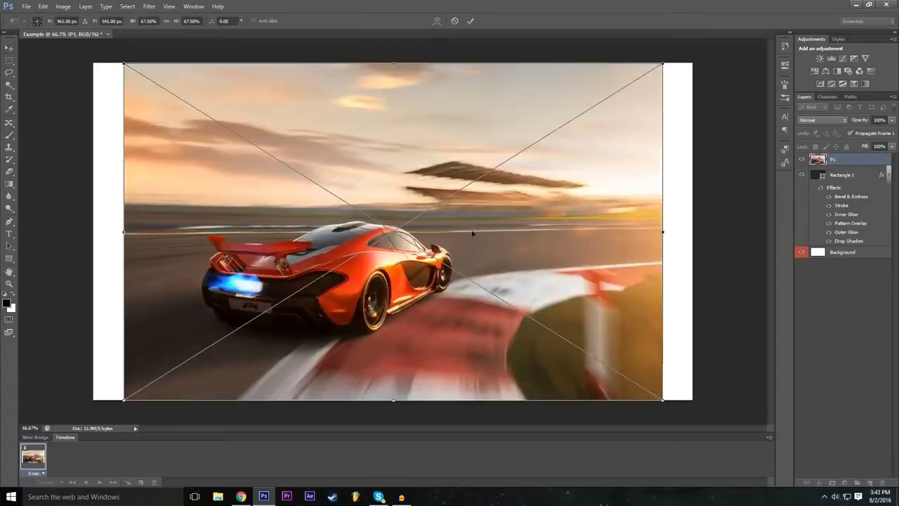
{"action": "left_click", "coordinate": [454, 21]}
- Open the P1 image as a separate document
{"action": "left_click", "coordinate": [25, 6]}
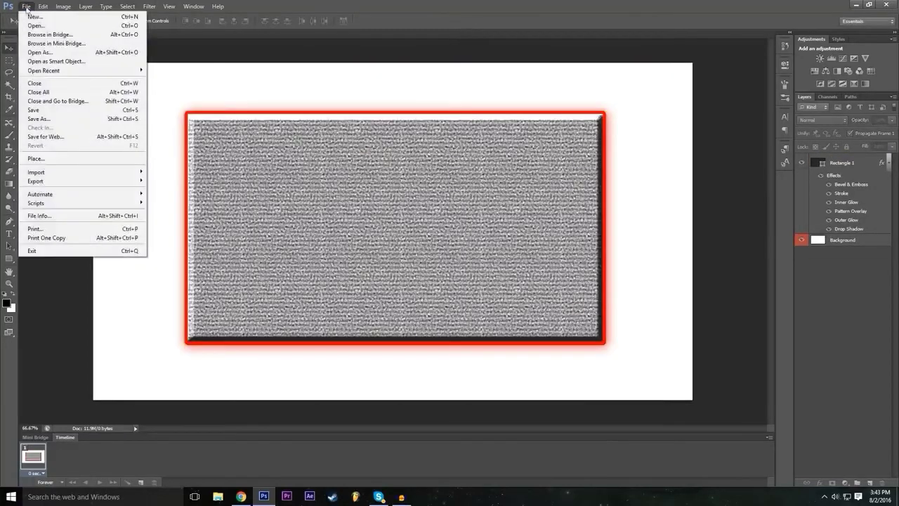
{"action": "left_click", "coordinate": [42, 28]}
{"action": "left_click", "coordinate": [386, 155]}
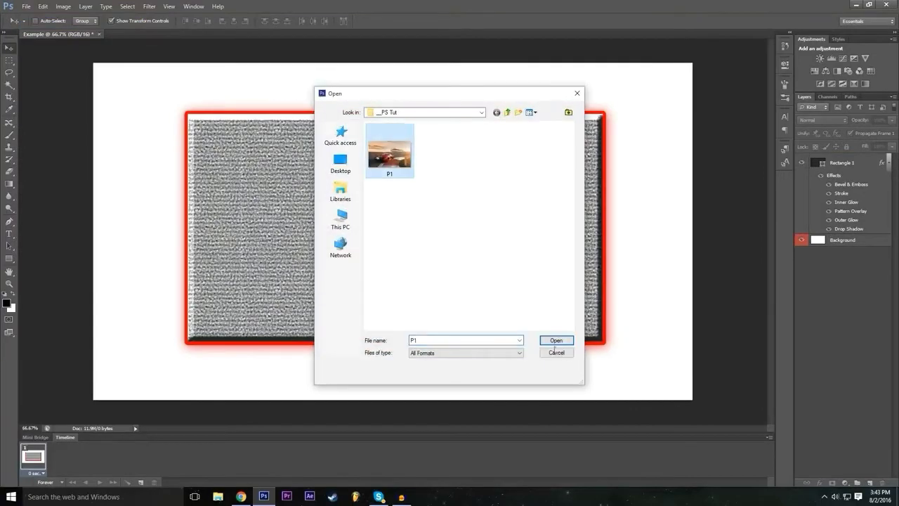
{"action": "left_click", "coordinate": [555, 341]}
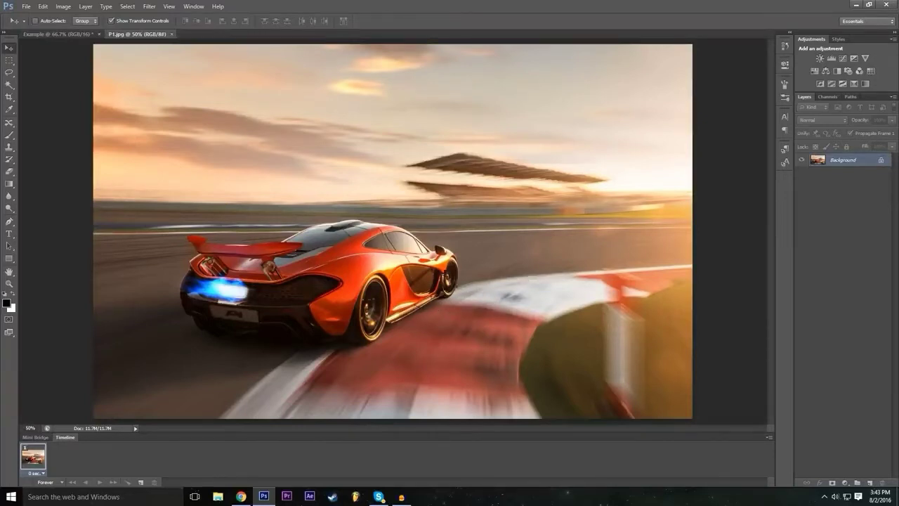
{"action": "left_click", "coordinate": [83, 35]}
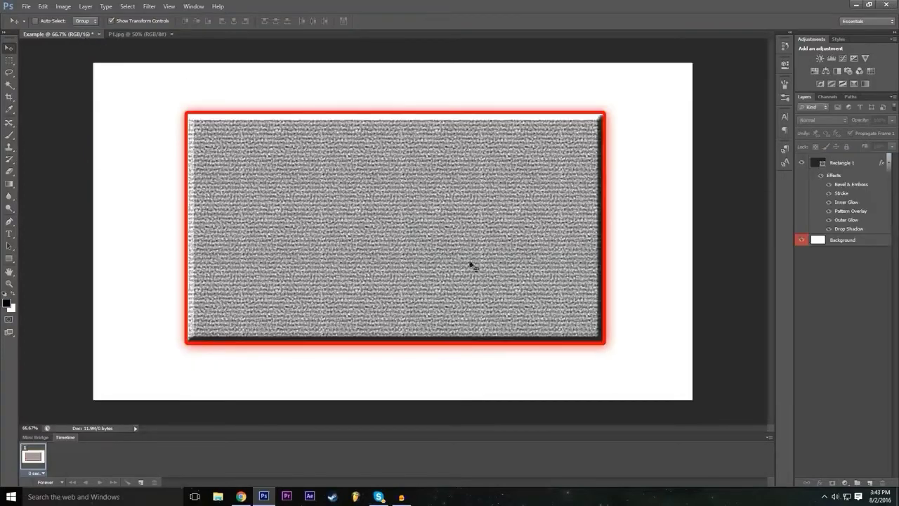
{"action": "left_click", "coordinate": [141, 34]}
{"action": "left_click", "coordinate": [26, 6]}
{"action": "left_click", "coordinate": [53, 160]}
{"action": "left_click", "coordinate": [568, 380]}
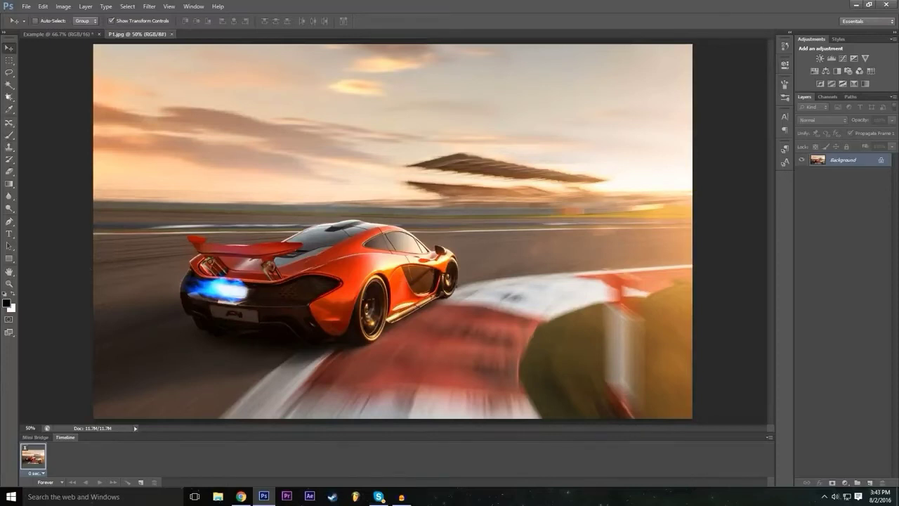
- Activate the Lasso tool and inspect the car in the P1 photo at 100% zoom, ending at 50%
{"action": "left_click", "coordinate": [9, 73]}
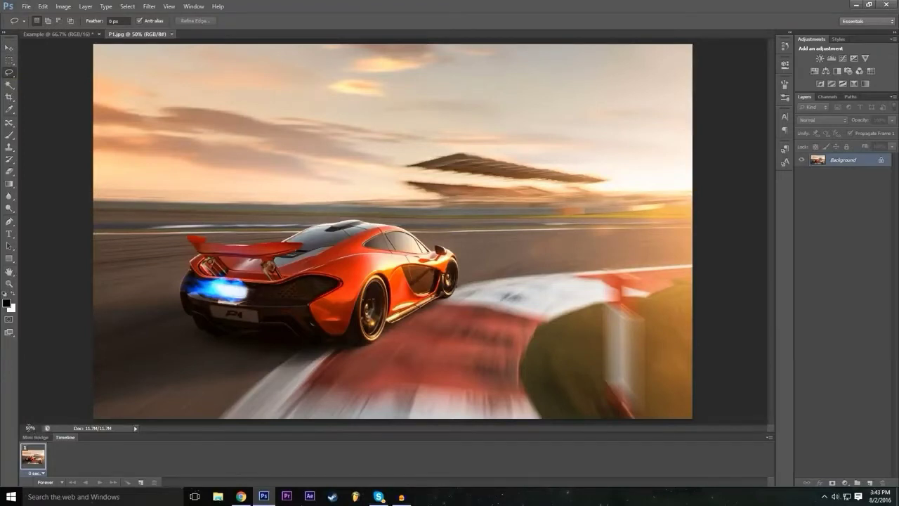
{"action": "left_click", "coordinate": [29, 427]}
{"action": "key", "text": "Return"}
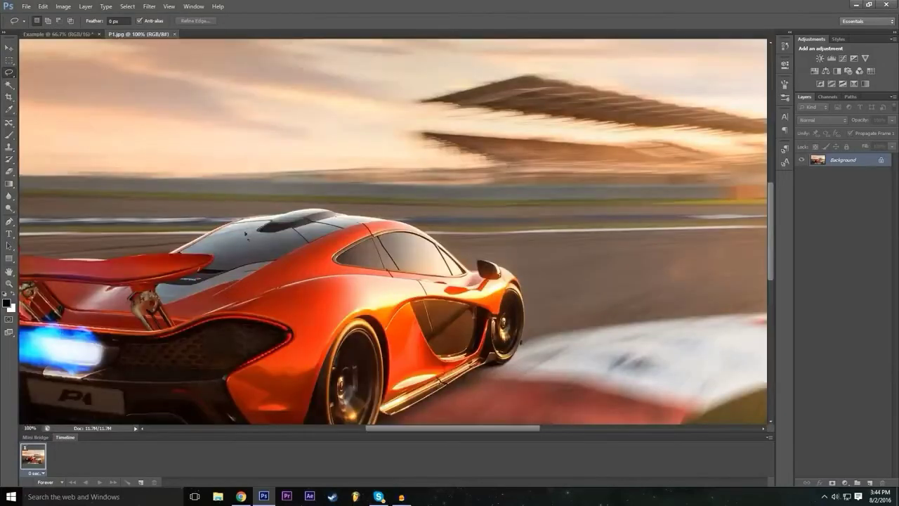
{"action": "scroll", "coordinate": [244, 236], "scroll_direction": "down", "scroll_amount": 2}
{"action": "scroll", "coordinate": [453, 255], "scroll_direction": "down", "scroll_amount": 2}
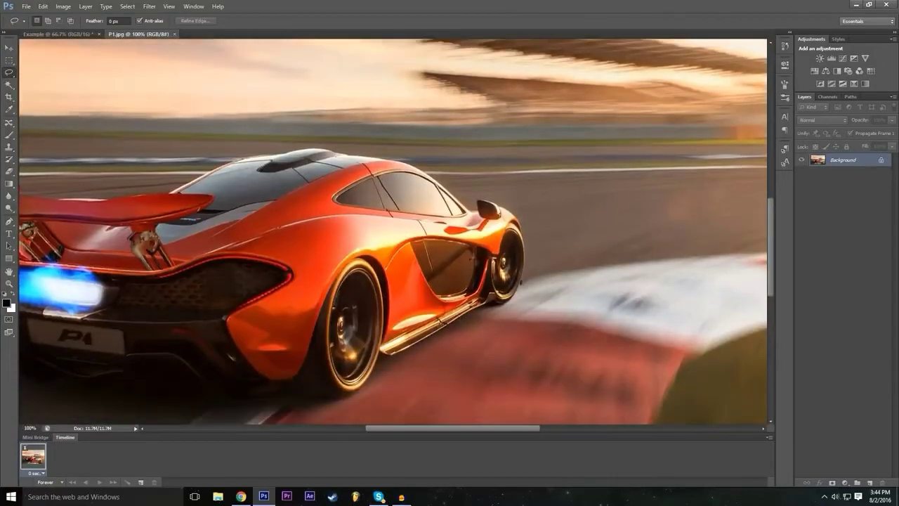
{"action": "scroll", "coordinate": [152, 310], "scroll_direction": "down", "scroll_amount": 1}
{"action": "left_click_drag", "start_coordinate": [409, 429], "coordinate": [383, 434]}
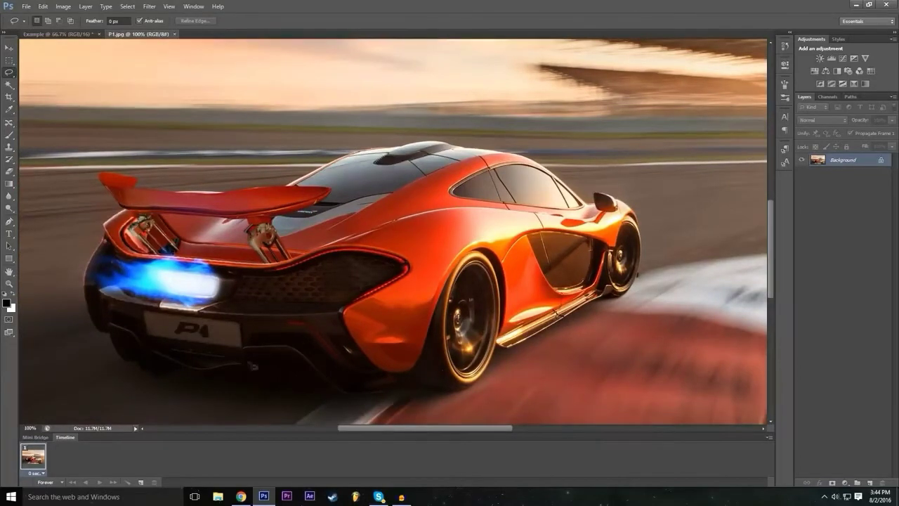
{"action": "left_click", "coordinate": [31, 427]}
{"action": "type", "text": "50"}
{"action": "key", "text": "Return"}
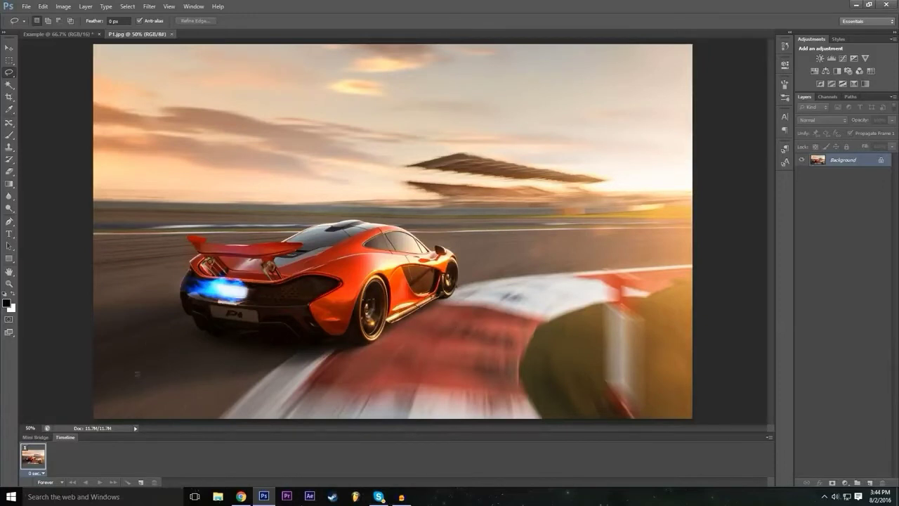
- View the P1 photo at 100% and trace a freehand Lasso selection around the whole car, including its spoiler and wheels
{"action": "left_click", "coordinate": [30, 427]}
{"action": "type", "text": "120"}
{"action": "type", "text": "100"}
{"action": "key", "text": "Return"}
{"action": "scroll", "coordinate": [452, 408], "scroll_direction": "down", "scroll_amount": 3}
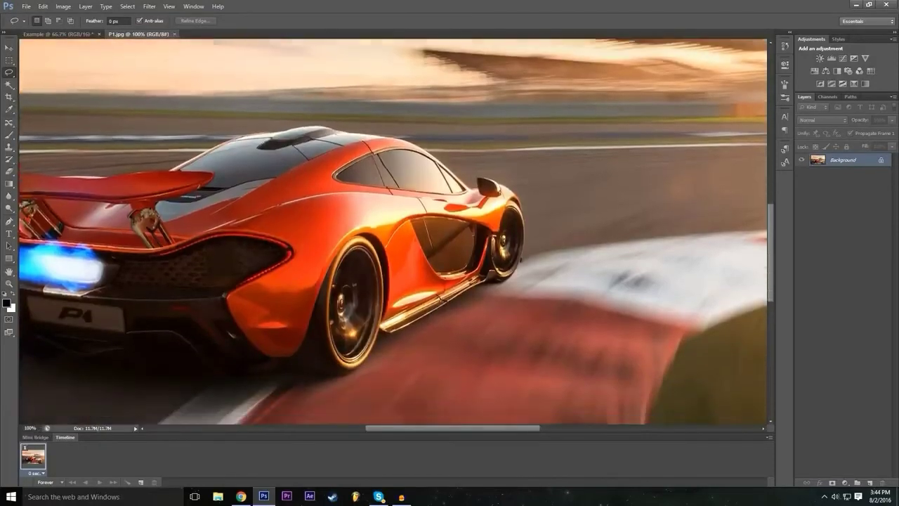
{"action": "left_click_drag", "start_coordinate": [452, 432], "coordinate": [425, 429]}
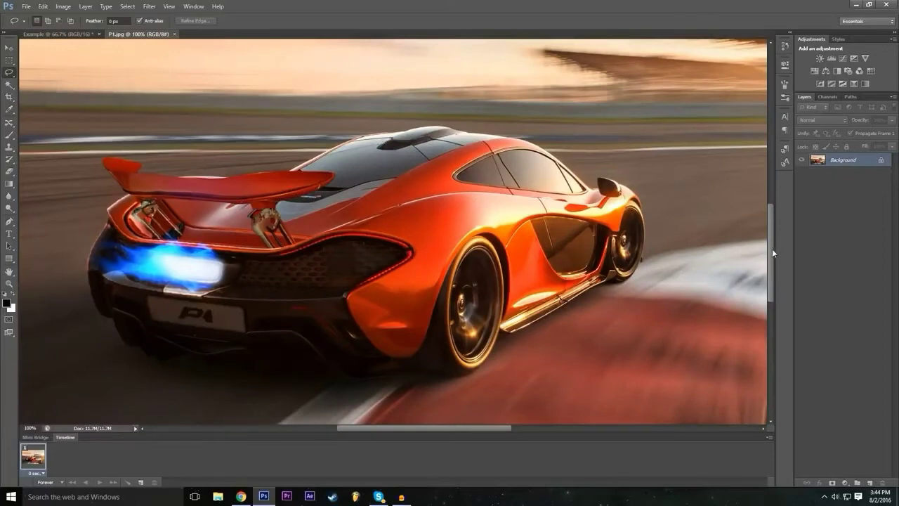
{"action": "left_click_drag", "start_coordinate": [772, 248], "coordinate": [772, 254]}
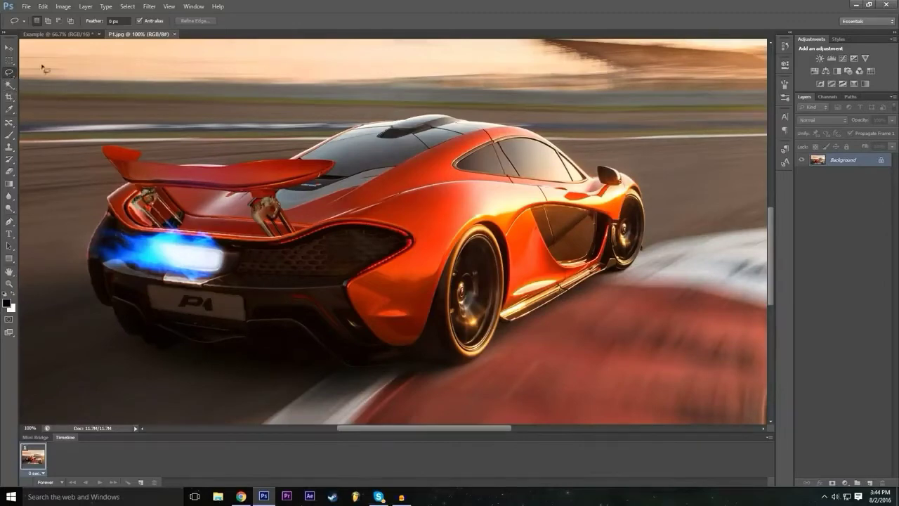
{"action": "mouse_move", "coordinate": [114, 310]}
{"action": "left_mouse_down"}
{"action": "mouse_move", "coordinate": [159, 353]}
{"action": "mouse_move", "coordinate": [189, 349]}
{"action": "mouse_move", "coordinate": [270, 370]}
{"action": "mouse_move", "coordinate": [328, 360]}
{"action": "mouse_move", "coordinate": [349, 369]}
{"action": "mouse_move", "coordinate": [447, 365]}
{"action": "left_mouse_up"}
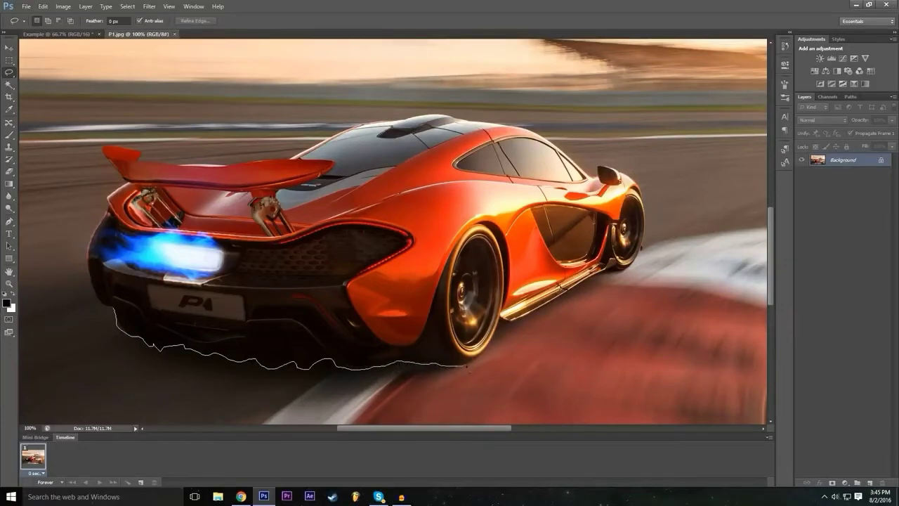
{"action": "left_click_drag", "start_coordinate": [505, 327], "coordinate": [501, 322]}
{"action": "left_click_drag", "start_coordinate": [617, 274], "coordinate": [643, 247]}
{"action": "mouse_move", "coordinate": [636, 185]}
{"action": "left_mouse_down"}
{"action": "mouse_move", "coordinate": [606, 168]}
{"action": "mouse_move", "coordinate": [592, 180]}
{"action": "left_mouse_up"}
{"action": "mouse_move", "coordinate": [562, 151]}
{"action": "left_mouse_down"}
{"action": "mouse_move", "coordinate": [521, 132]}
{"action": "mouse_move", "coordinate": [426, 116]}
{"action": "mouse_move", "coordinate": [357, 127]}
{"action": "mouse_move", "coordinate": [298, 152]}
{"action": "left_mouse_up"}
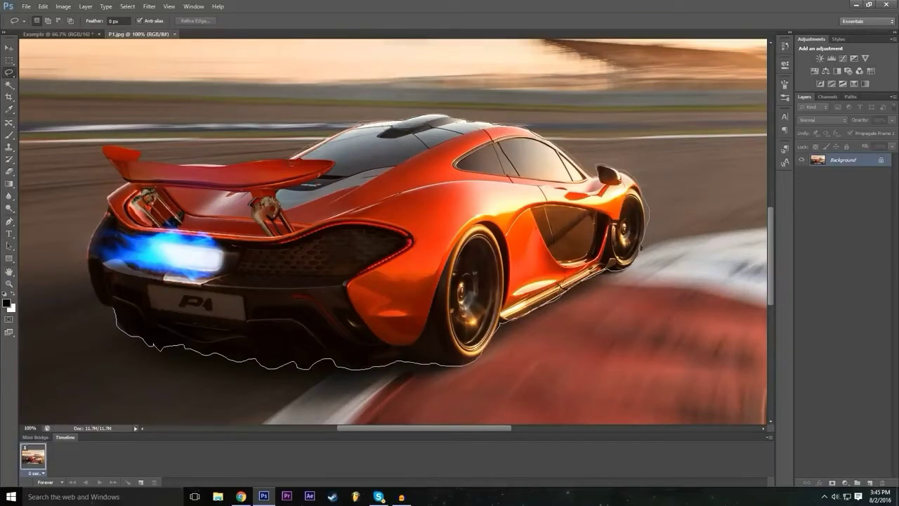
{"action": "mouse_move", "coordinate": [236, 165]}
{"action": "left_mouse_down"}
{"action": "mouse_move", "coordinate": [168, 167]}
{"action": "mouse_move", "coordinate": [106, 149]}
{"action": "mouse_move", "coordinate": [109, 212]}
{"action": "mouse_move", "coordinate": [93, 285]}
{"action": "mouse_move", "coordinate": [118, 318]}
{"action": "left_mouse_up"}
- Return to 50% zoom and convert the locked Background into a regular layer named Mclaren
{"action": "scroll", "coordinate": [415, 301], "scroll_direction": "down", "scroll_amount": 1}
{"action": "scroll", "coordinate": [414, 301], "scroll_direction": "up", "scroll_amount": 1}
{"action": "double_click", "coordinate": [33, 428]}
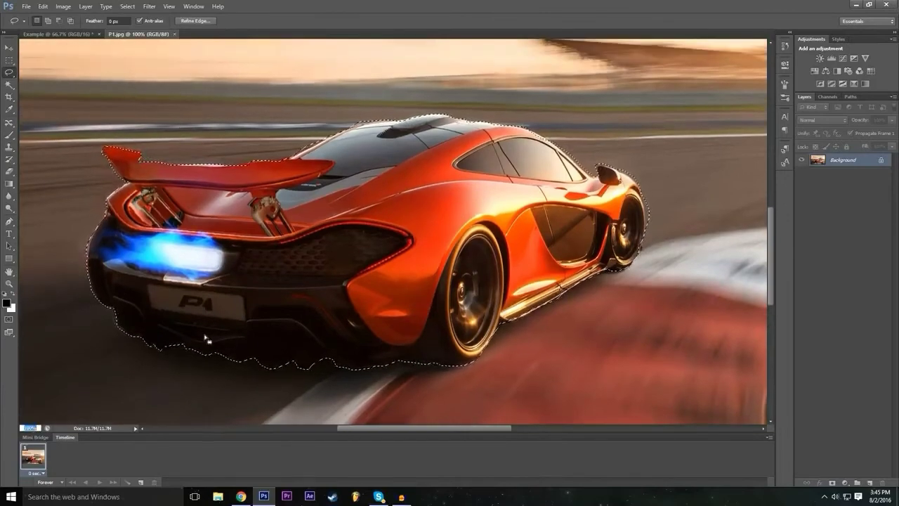
{"action": "type", "text": "50"}
{"action": "key", "text": "Return"}
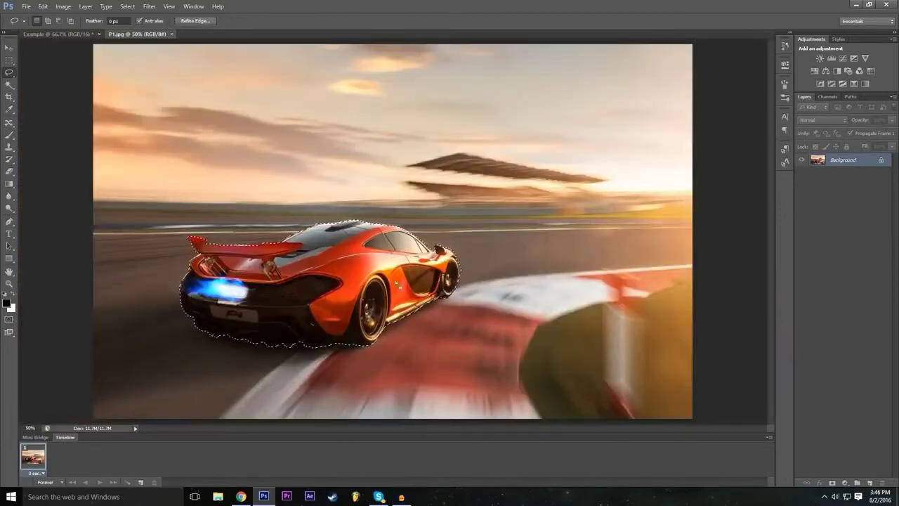
{"action": "double_click", "coordinate": [883, 162]}
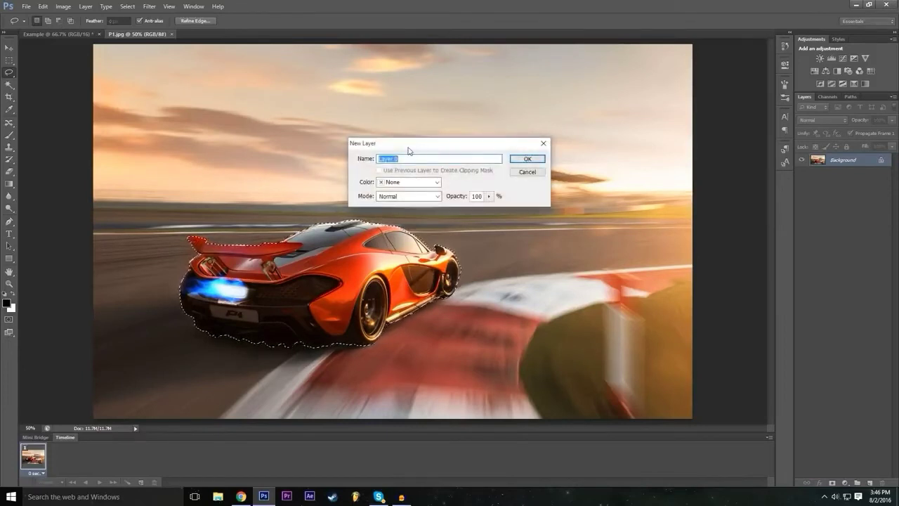
{"action": "type", "text": "Mclaren"}
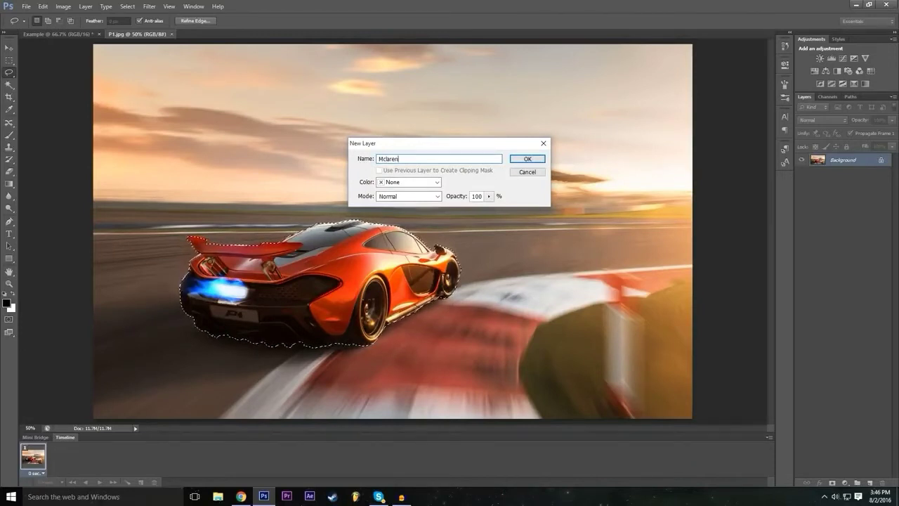
{"action": "key", "text": "Return"}
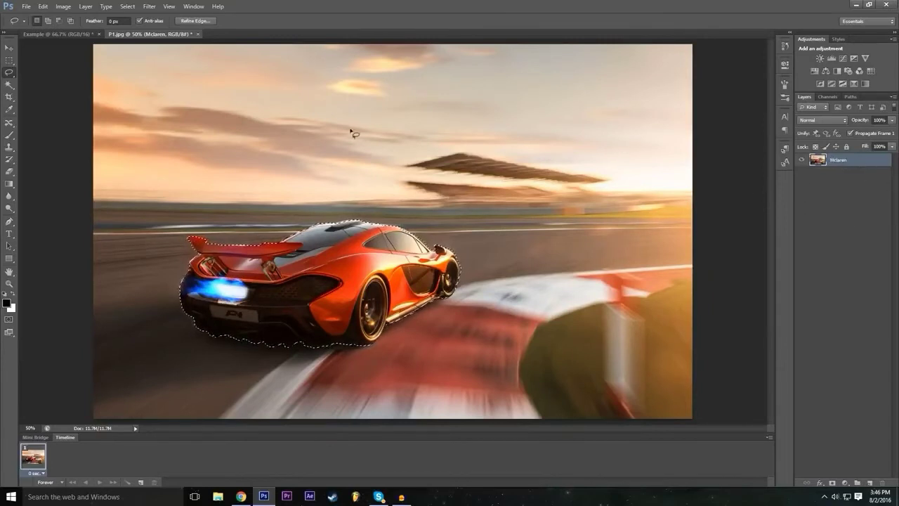
- Copy the selected car onto its own layer and check the cutout by briefly hiding the Mclaren layer
{"action": "key", "text": "ctrl+c"}
{"action": "key", "text": "ctrl+v"}
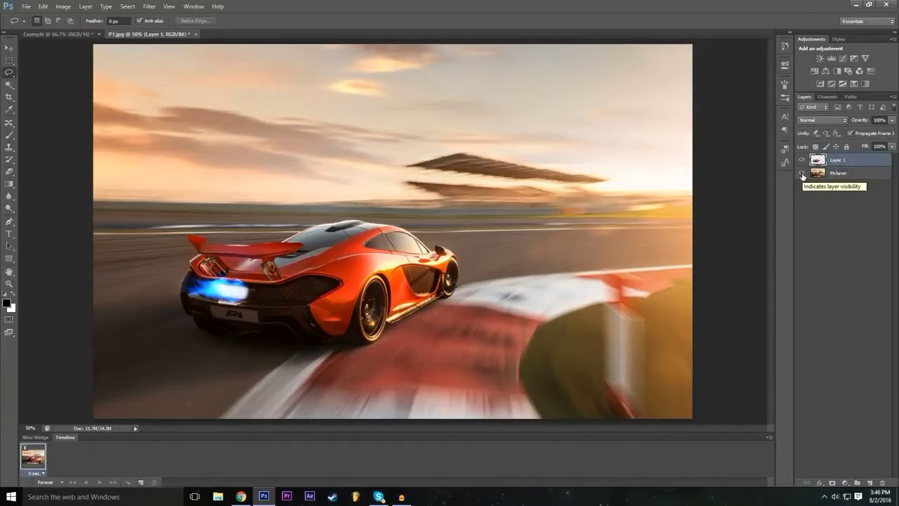
{"action": "left_click", "coordinate": [802, 173]}
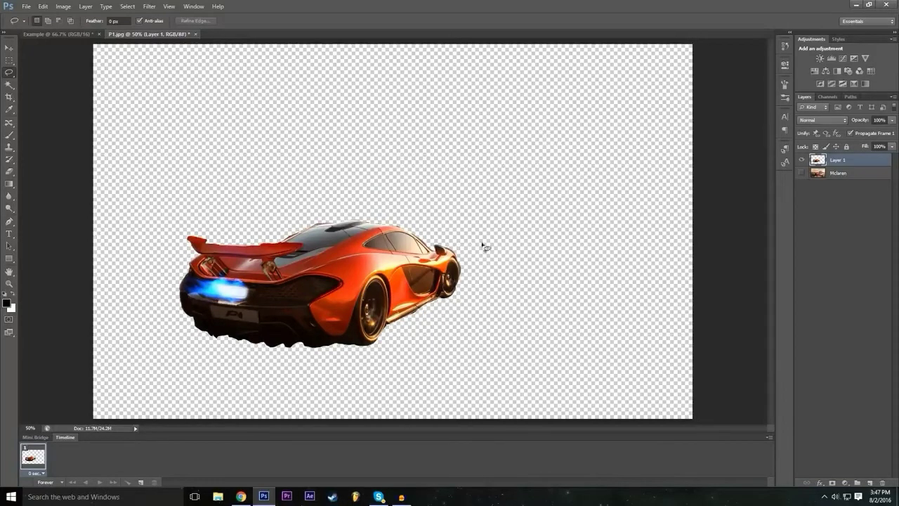
{"action": "left_click", "coordinate": [802, 172]}
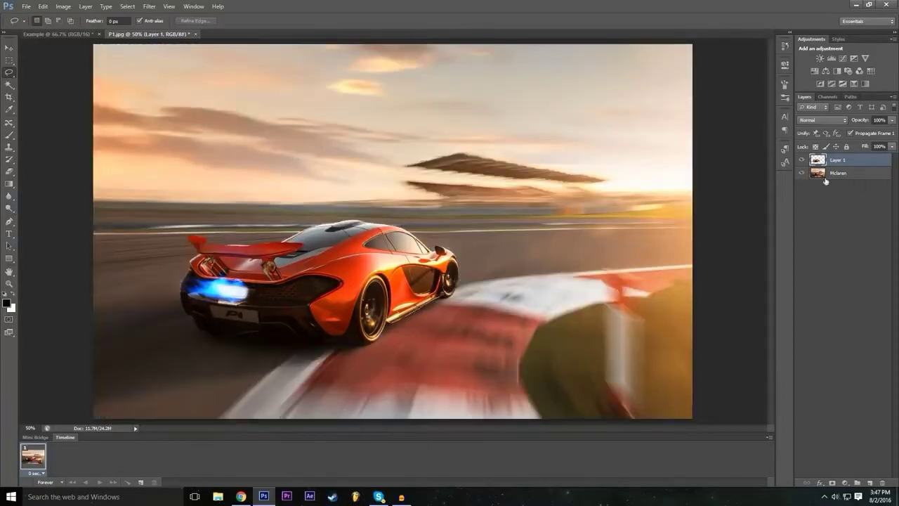
- Shift the copied car to the right of the original with the Move tool and undo the last move
{"action": "left_click", "coordinate": [10, 47]}
{"action": "left_click_drag", "start_coordinate": [354, 278], "coordinate": [377, 278]}
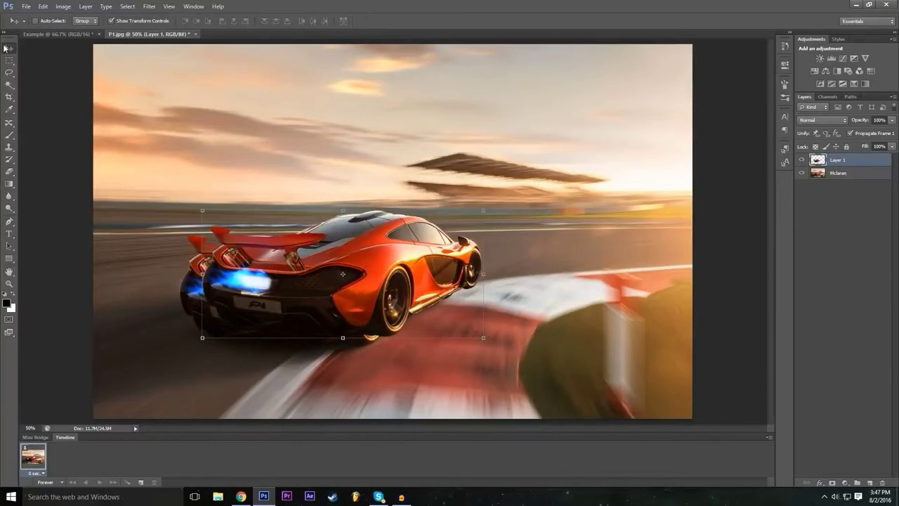
{"action": "left_click_drag", "start_coordinate": [376, 278], "coordinate": [480, 320]}
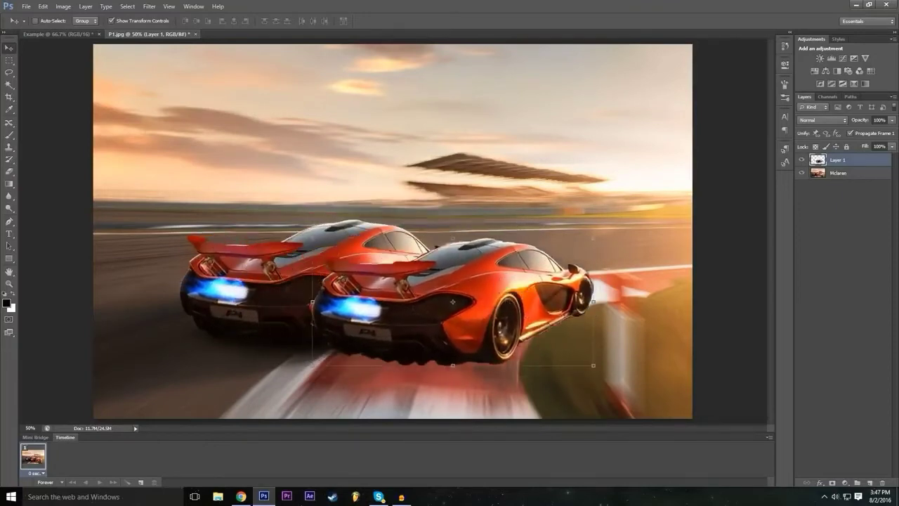
{"action": "key", "text": "ctrl+z"}
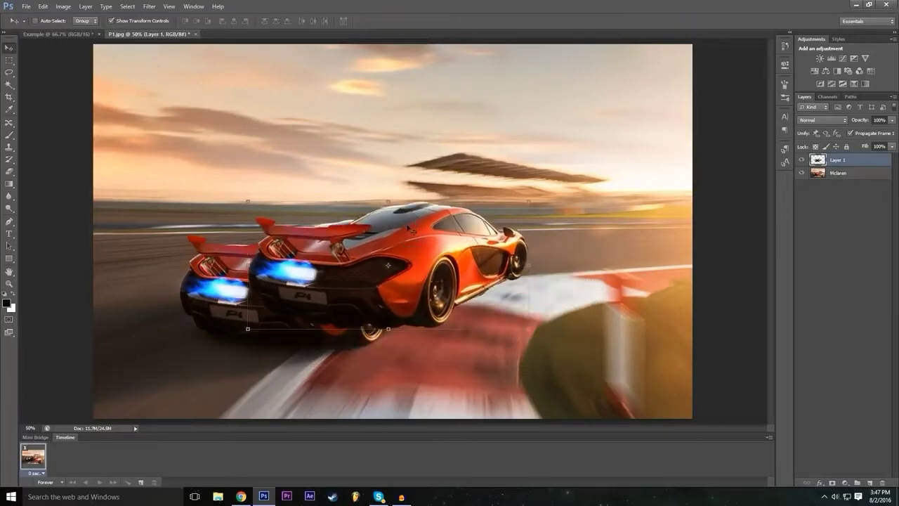
- Try flipping the copied car vertically in Free Transform with a height of -100%, and reset the height to 100%
{"action": "key", "text": "ctrl+t"}
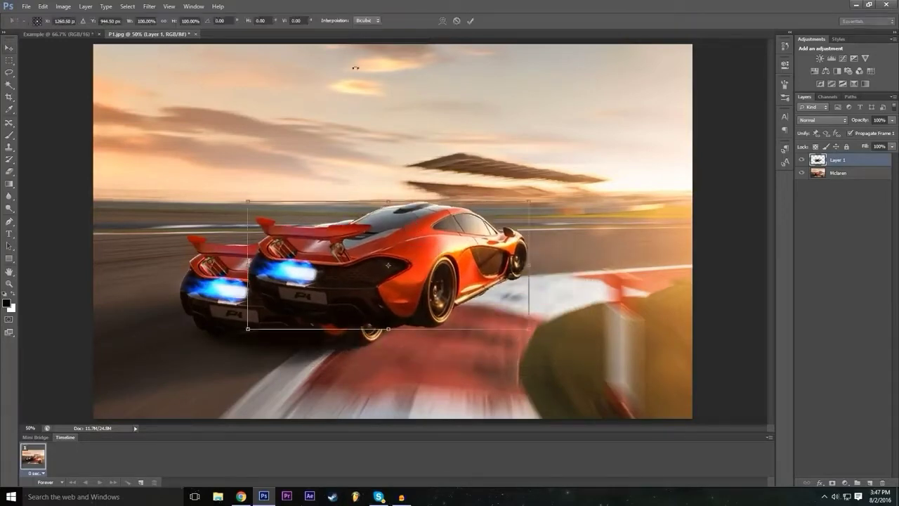
{"action": "left_click", "coordinate": [181, 20]}
{"action": "type", "text": "-100"}
{"action": "key", "text": "Return"}
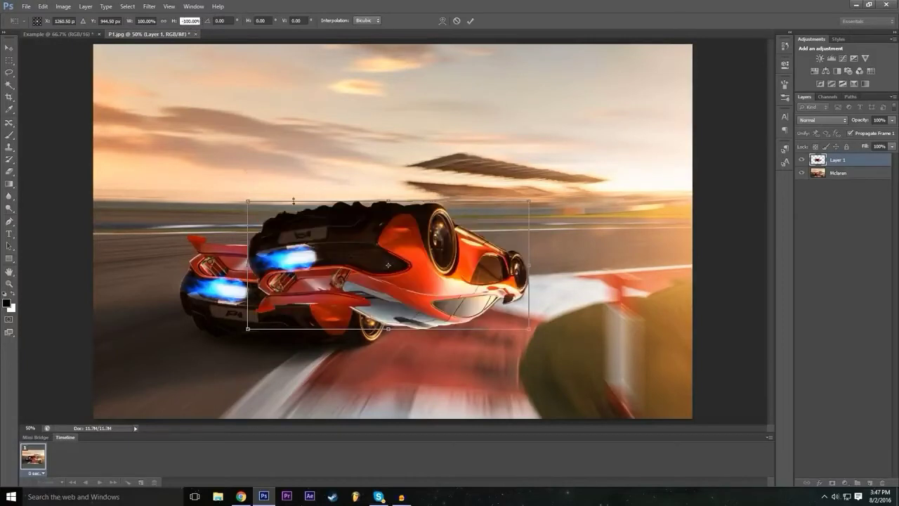
{"action": "type", "text": "100"}
{"action": "key", "text": "Return"}
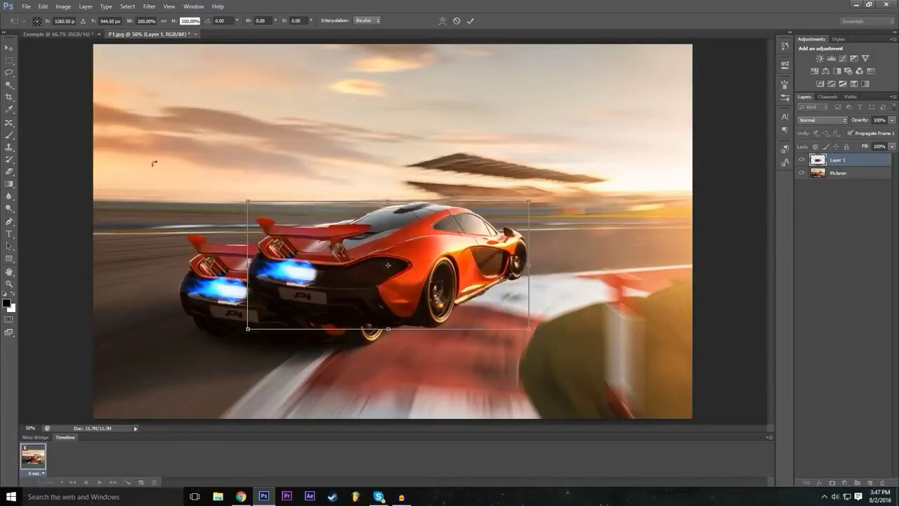
- Mirror the copied car horizontally with a width of -100% and place it to the right of the original car
{"action": "left_click", "coordinate": [138, 21]}
{"action": "type", "text": "-100"}
{"action": "key", "text": "Return"}
{"action": "left_click_drag", "start_coordinate": [378, 279], "coordinate": [561, 299]}
{"action": "left_click_drag", "start_coordinate": [566, 295], "coordinate": [599, 295]}
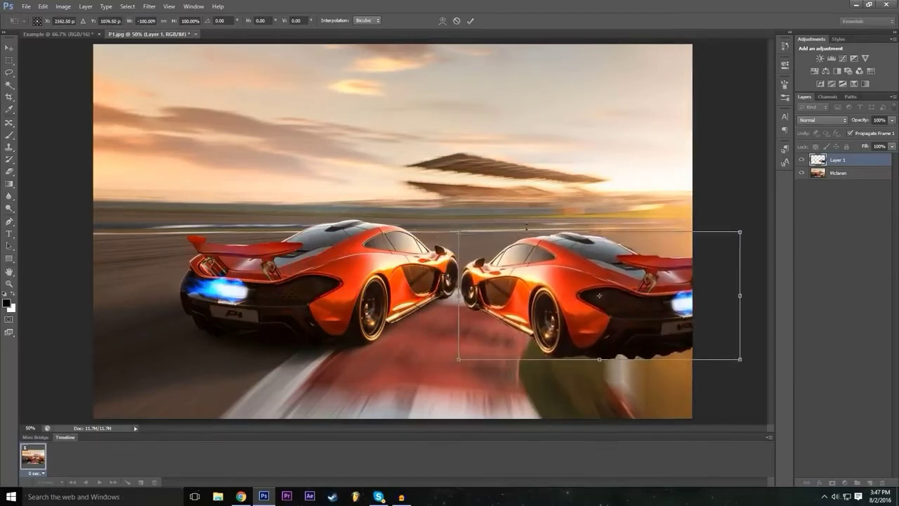
- Try moving the mirrored car over the original and narrowing it, and reset its width to -100%
{"action": "left_click_drag", "start_coordinate": [539, 303], "coordinate": [281, 270]}
{"action": "left_click_drag", "start_coordinate": [521, 259], "coordinate": [458, 259]}
{"action": "left_click", "coordinate": [146, 21]}
{"action": "double_click", "coordinate": [149, 20]}
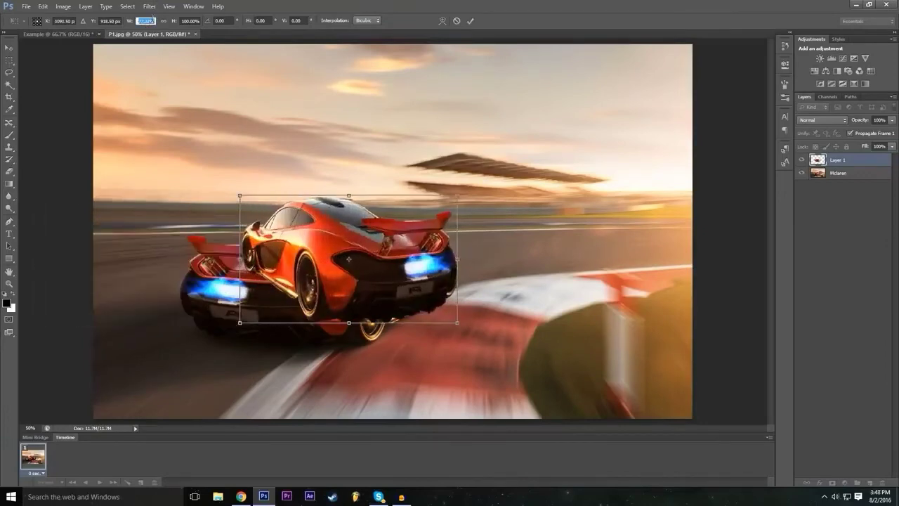
{"action": "type", "text": "100"}
{"action": "key", "text": "Home"}
{"action": "type", "text": "-"}
{"action": "key", "text": "Return"}
- Place the mirrored car at the photo's right edge, rotate it about 9° clockwise and apply the transform
{"action": "left_click_drag", "start_coordinate": [350, 259], "coordinate": [602, 293]}
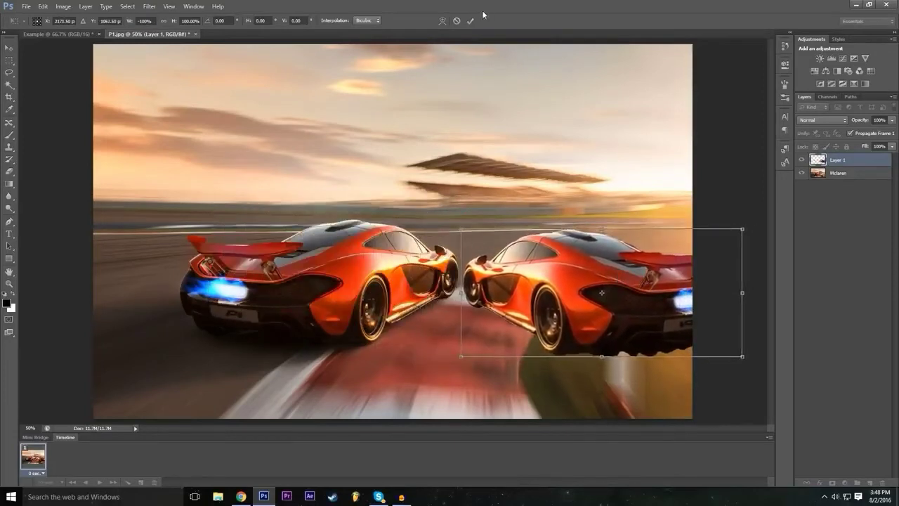
{"action": "left_click_drag", "start_coordinate": [462, 219], "coordinate": [474, 198]}
{"action": "left_click_drag", "start_coordinate": [563, 263], "coordinate": [566, 289]}
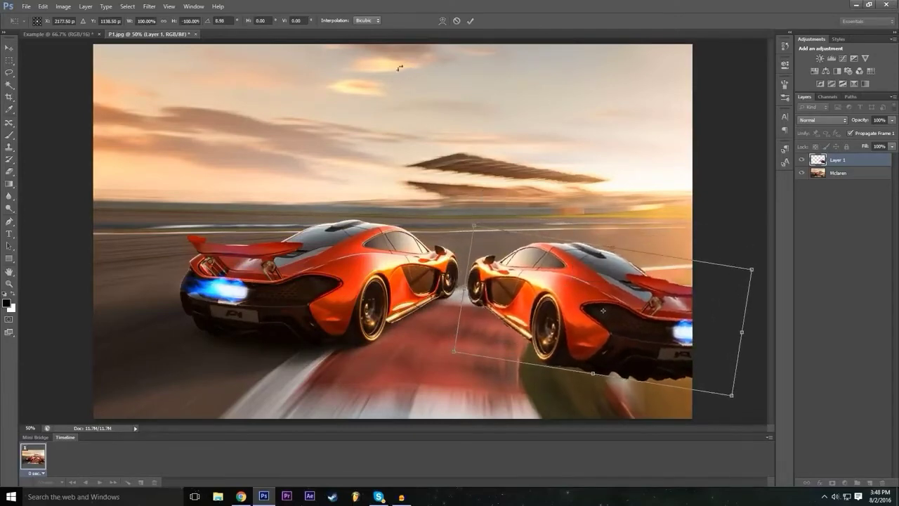
{"action": "left_click", "coordinate": [470, 20]}
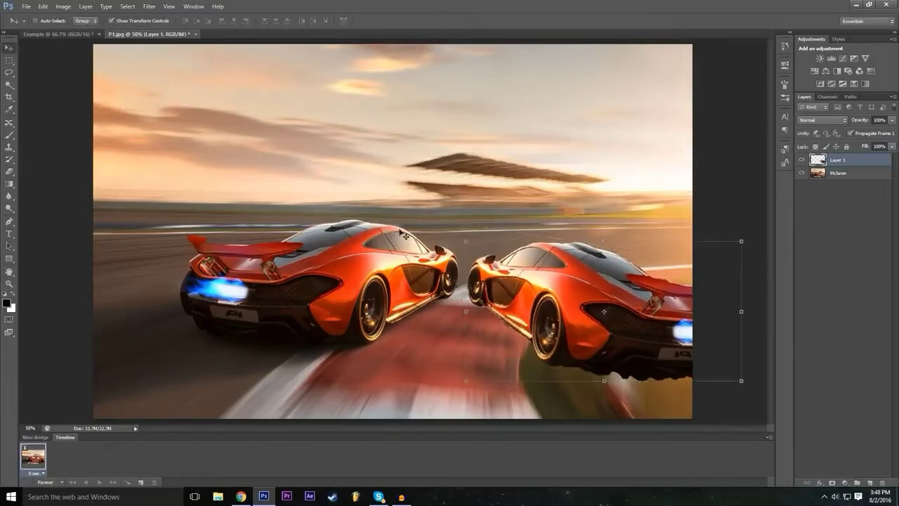
- Open the blending options for the copied car's layer, enable Drop Shadow and increase the shadow's size
{"action": "left_click", "coordinate": [822, 482]}
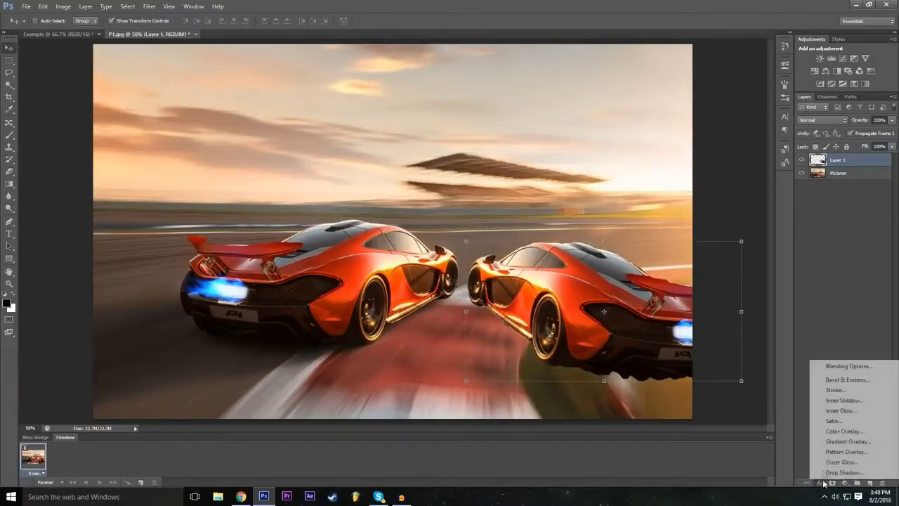
{"action": "left_click", "coordinate": [843, 366]}
{"action": "left_click_drag", "start_coordinate": [425, 206], "coordinate": [382, 155]}
{"action": "left_click", "coordinate": [204, 306]}
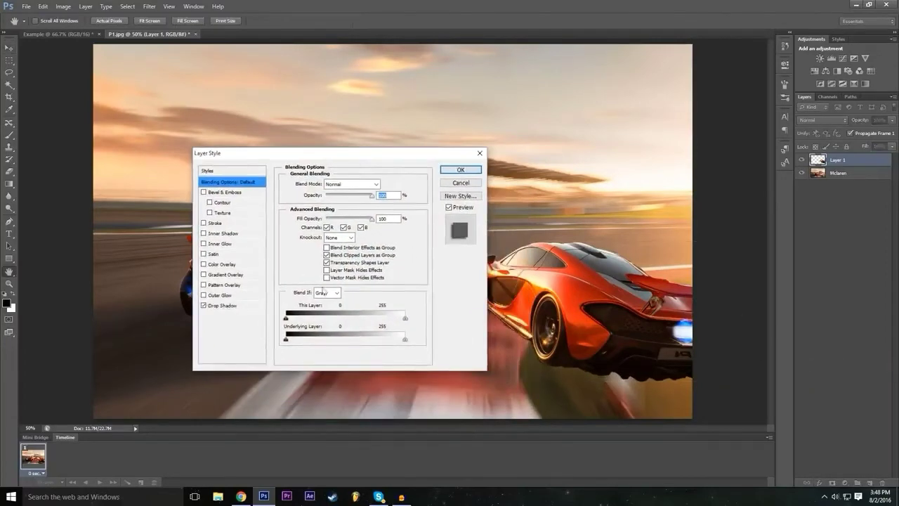
{"action": "left_click_drag", "start_coordinate": [349, 156], "coordinate": [280, 161]}
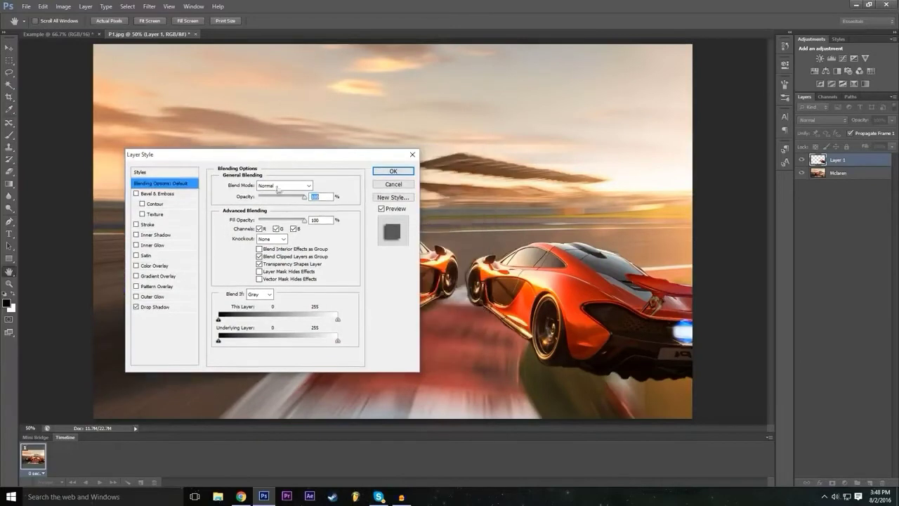
{"action": "left_click", "coordinate": [156, 307]}
{"action": "left_click_drag", "start_coordinate": [261, 246], "coordinate": [266, 248]}
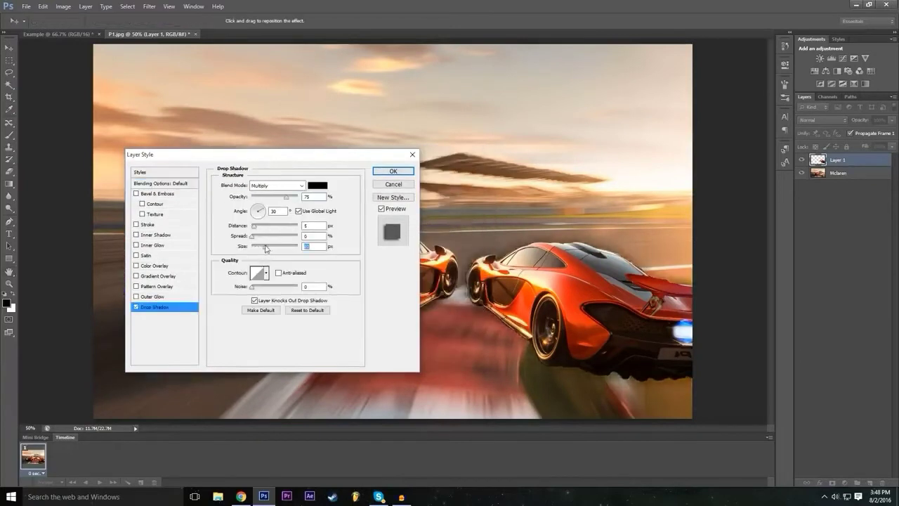
- Enable Outer Glow on the copied car, enlarge the glow, apply the layer styles and deselect the layer
{"action": "left_click", "coordinate": [138, 297]}
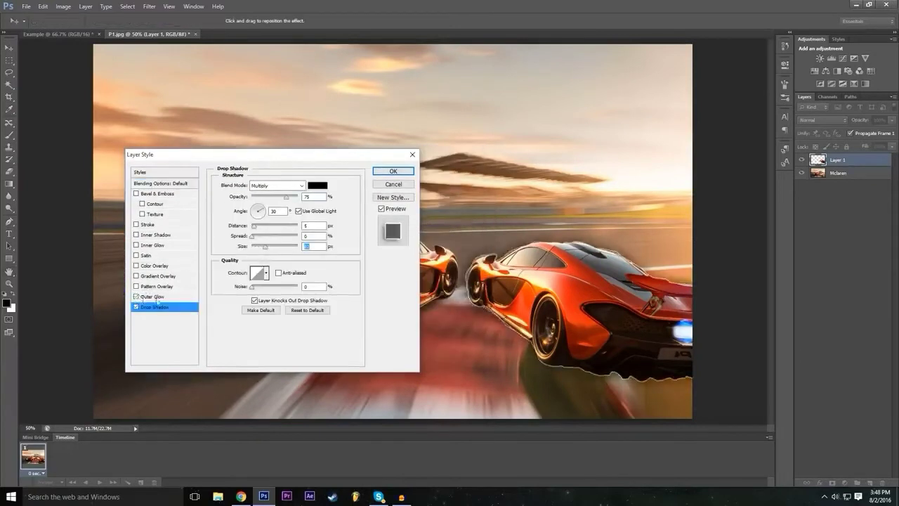
{"action": "left_click", "coordinate": [176, 297]}
{"action": "left_click_drag", "start_coordinate": [264, 266], "coordinate": [266, 267]}
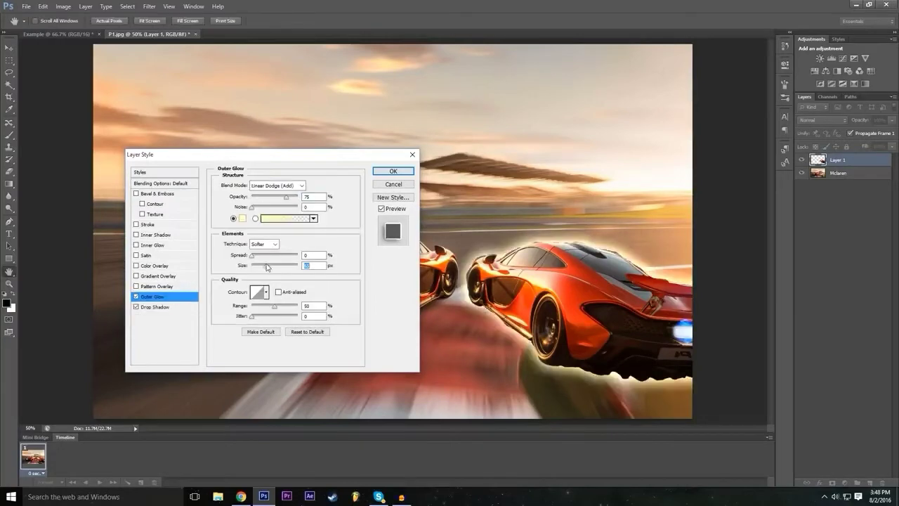
{"action": "left_click_drag", "start_coordinate": [320, 159], "coordinate": [360, 180]}
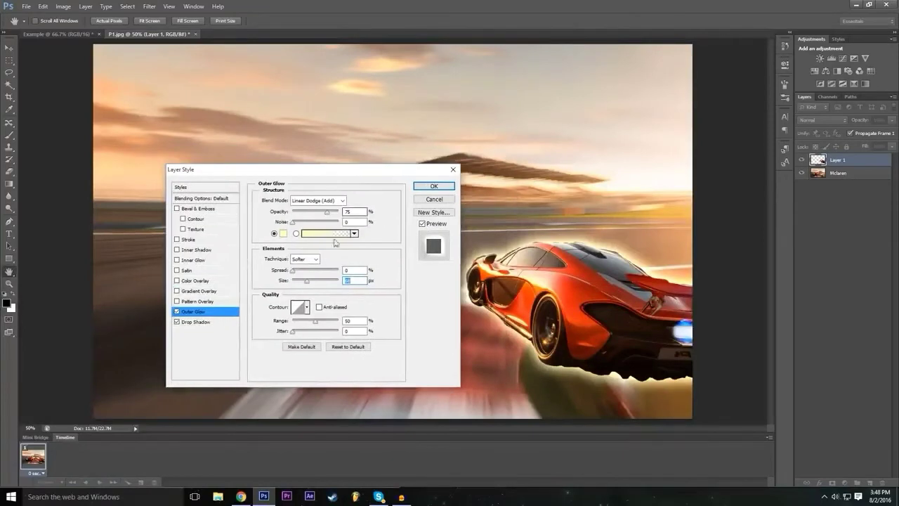
{"action": "left_click", "coordinate": [435, 186]}
{"action": "left_click", "coordinate": [854, 324]}
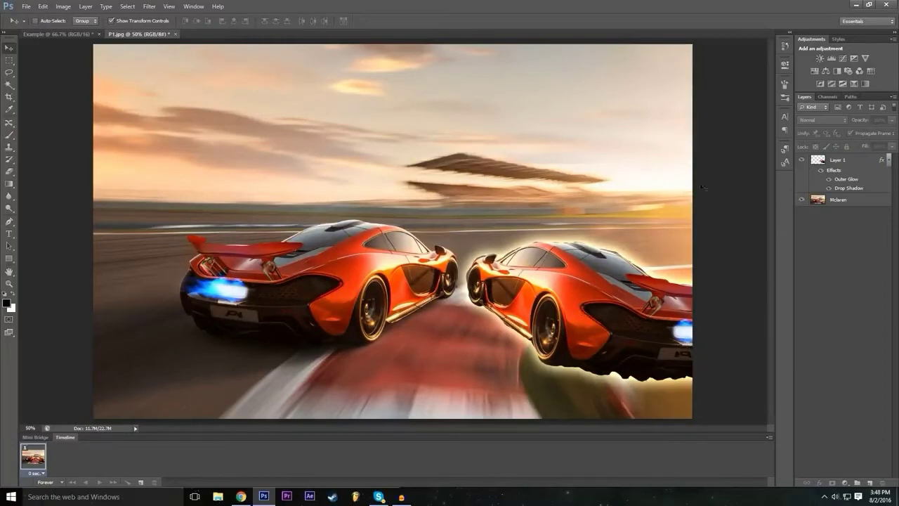
- Add a Brightness/Contrast adjustment layer above the copied car, with color None, Normal mode and 100% opacity
{"action": "left_click", "coordinate": [814, 164]}
{"action": "left_click", "coordinate": [831, 301]}
{"action": "left_click", "coordinate": [86, 6]}
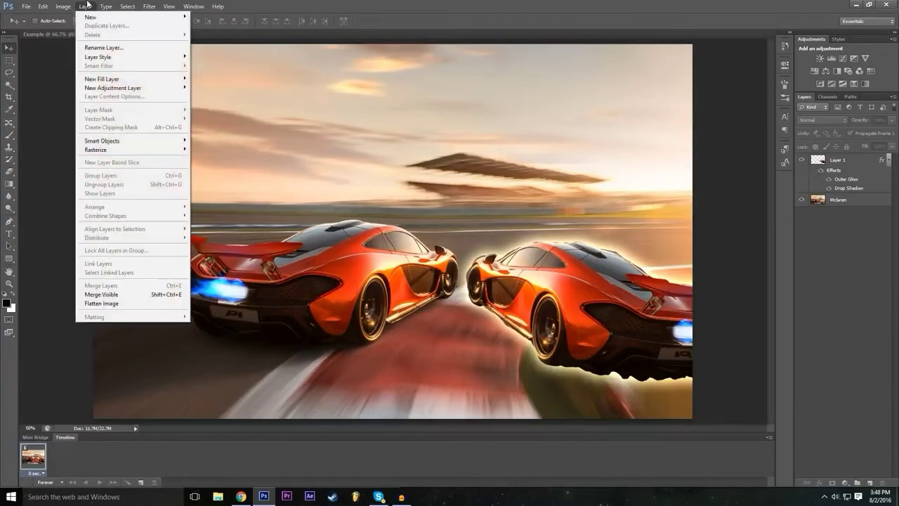
{"action": "mouse_move", "coordinate": [98, 18]}
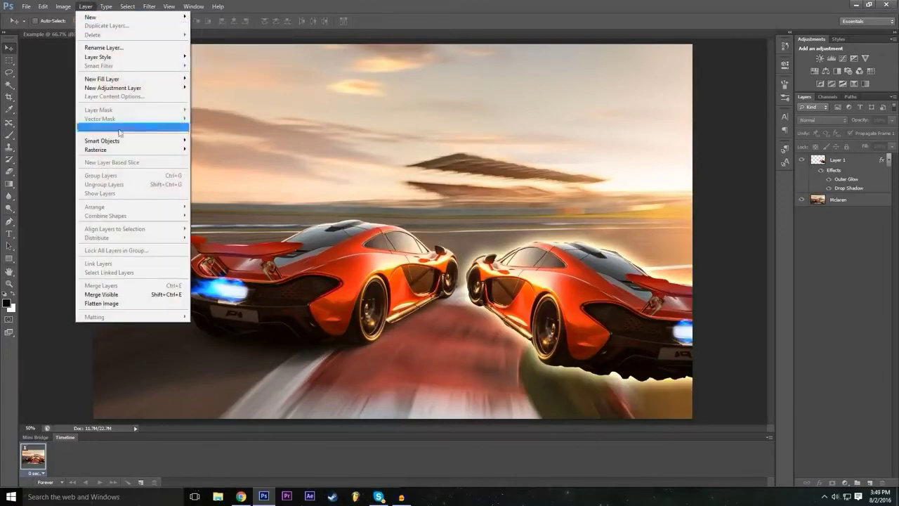
{"action": "mouse_move", "coordinate": [128, 86]}
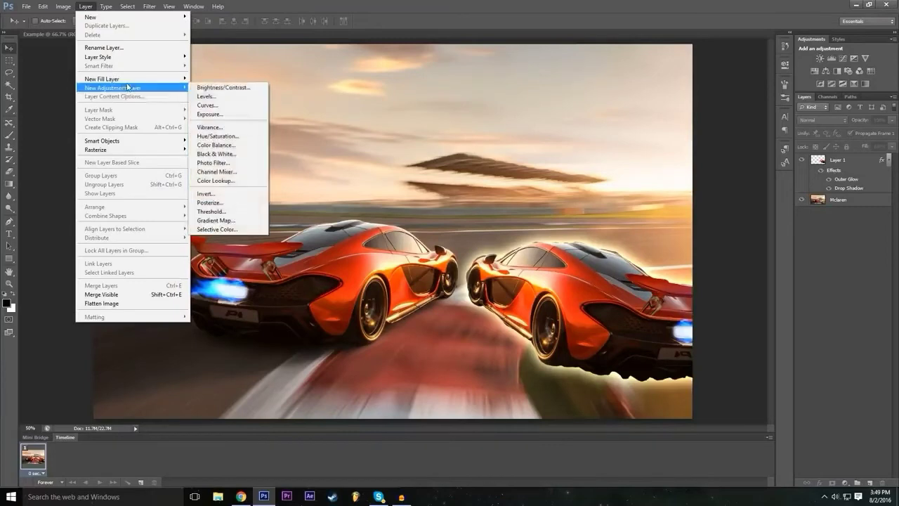
{"action": "left_click", "coordinate": [242, 88]}
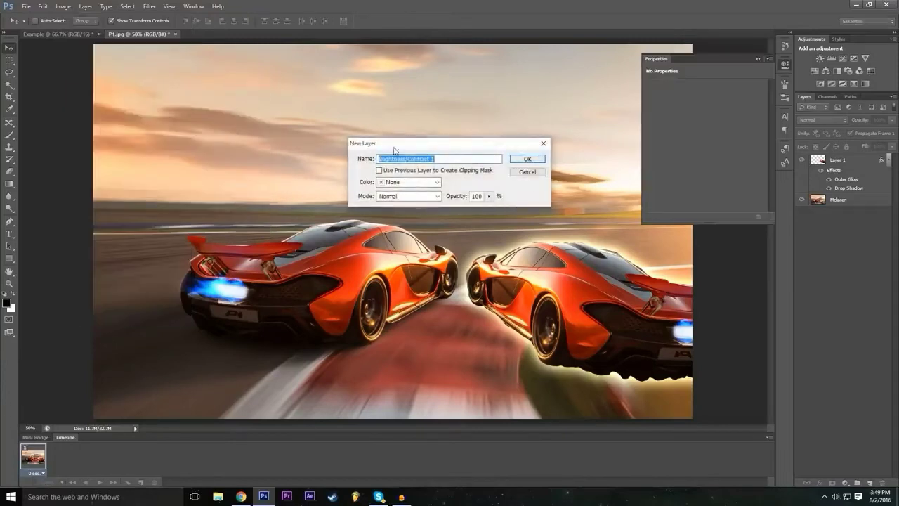
{"action": "left_click", "coordinate": [419, 183]}
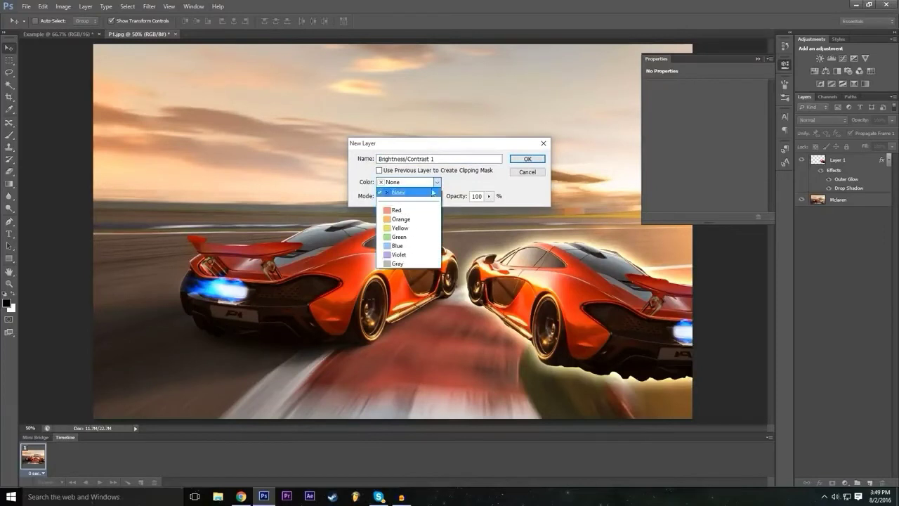
{"action": "left_click", "coordinate": [432, 191]}
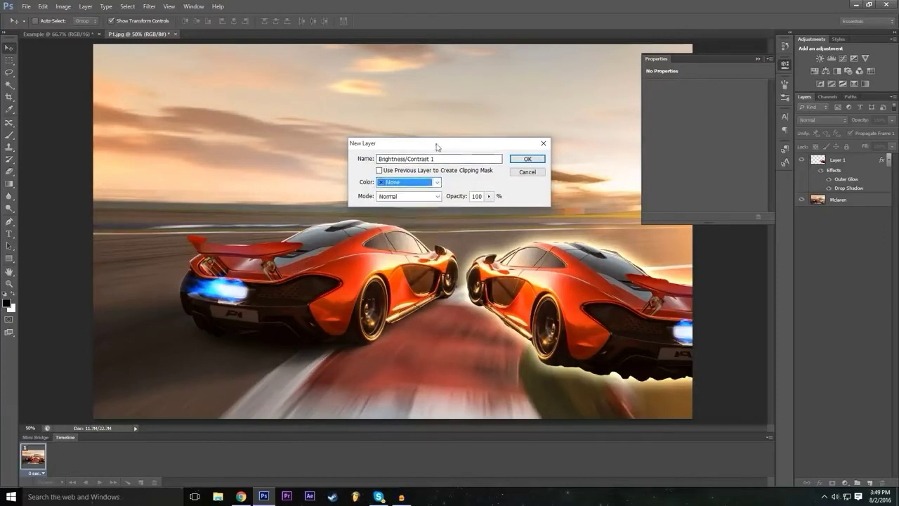
{"action": "left_click", "coordinate": [528, 161]}
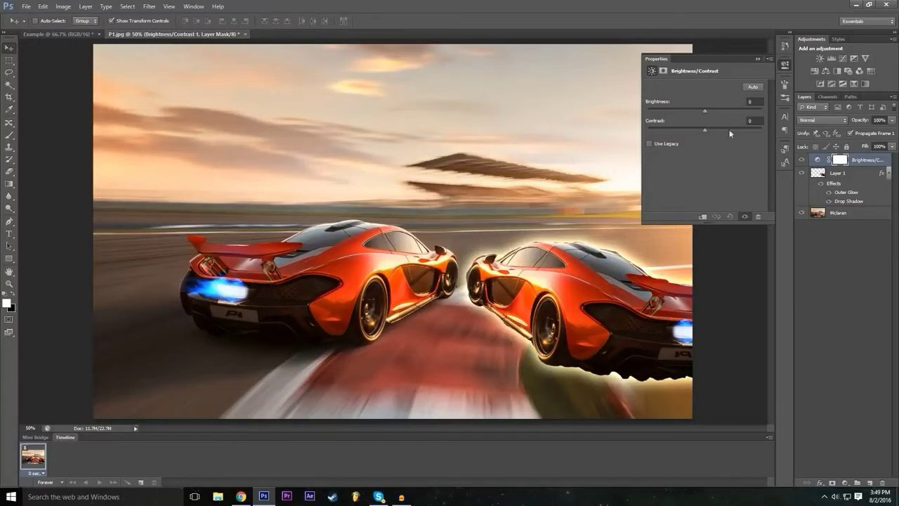
- Set the adjustment layer's contrast to 40 and brightness to -7, and toggle its visibility to compare before and after
{"action": "left_click_drag", "start_coordinate": [704, 129], "coordinate": [646, 160]}
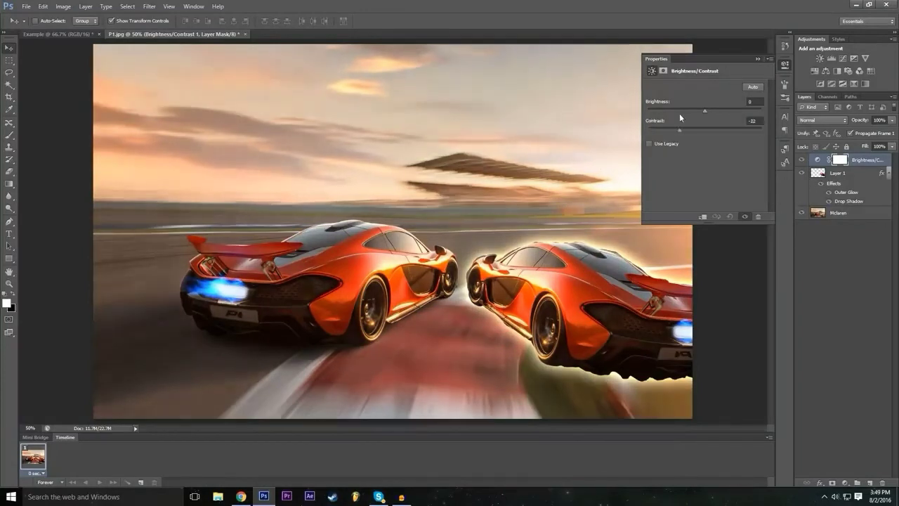
{"action": "left_click_drag", "start_coordinate": [688, 130], "coordinate": [724, 130]}
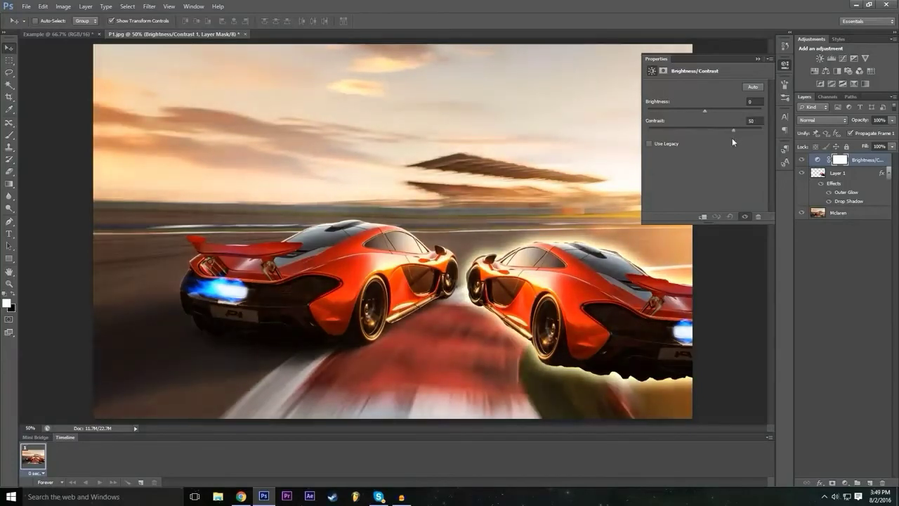
{"action": "left_click_drag", "start_coordinate": [731, 139], "coordinate": [702, 113]}
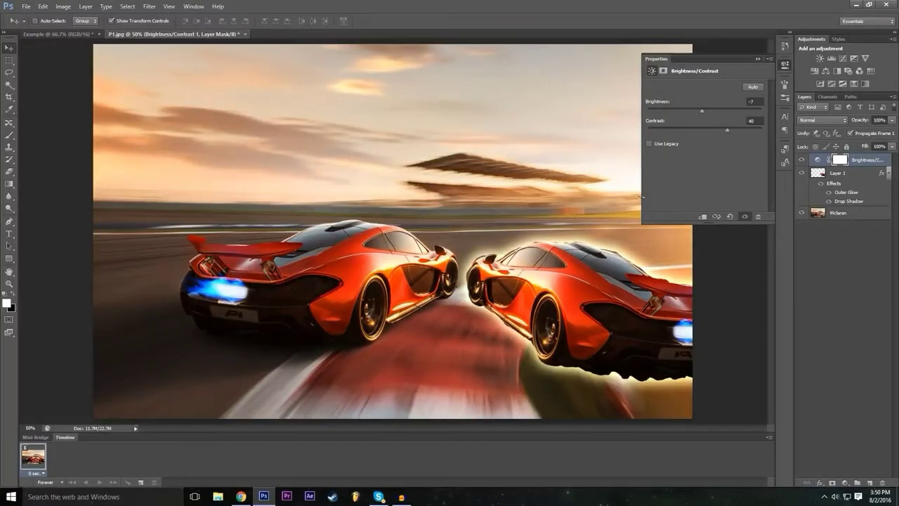
{"action": "left_click", "coordinate": [759, 60]}
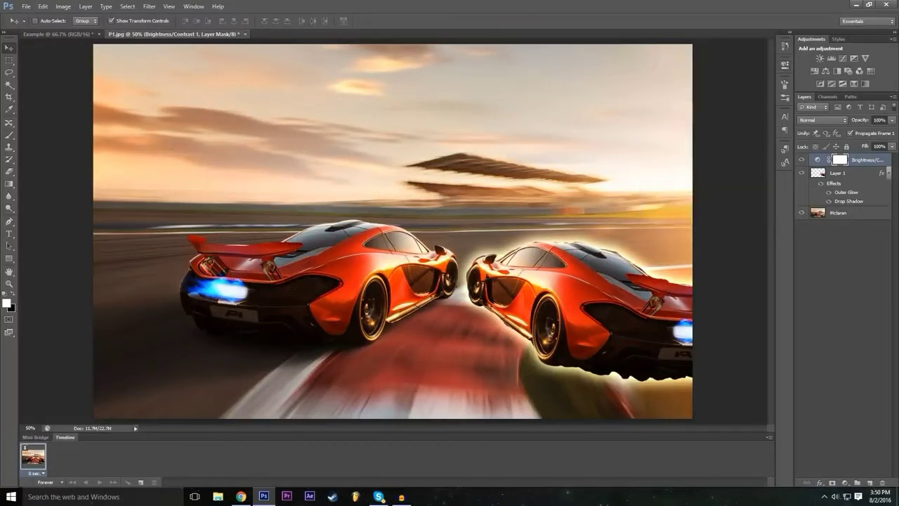
{"action": "left_click", "coordinate": [803, 163]}
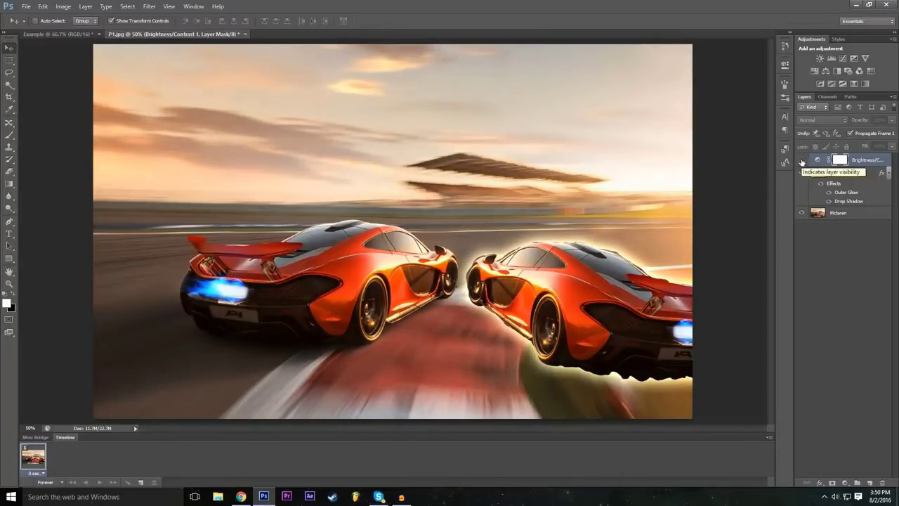
{"action": "left_click", "coordinate": [803, 163]}
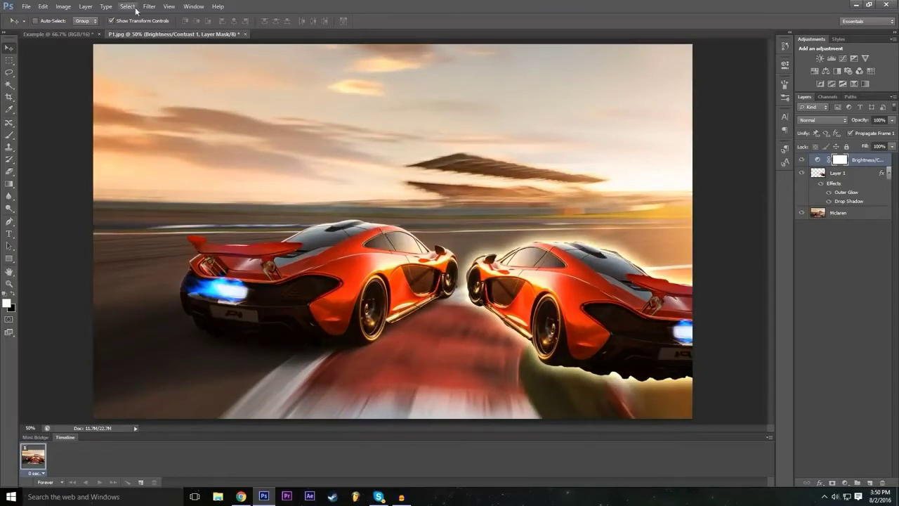
- Add a Levels adjustment layer above Brightness/Contrast, keeping the default name, color and mode
{"action": "left_click", "coordinate": [87, 5]}
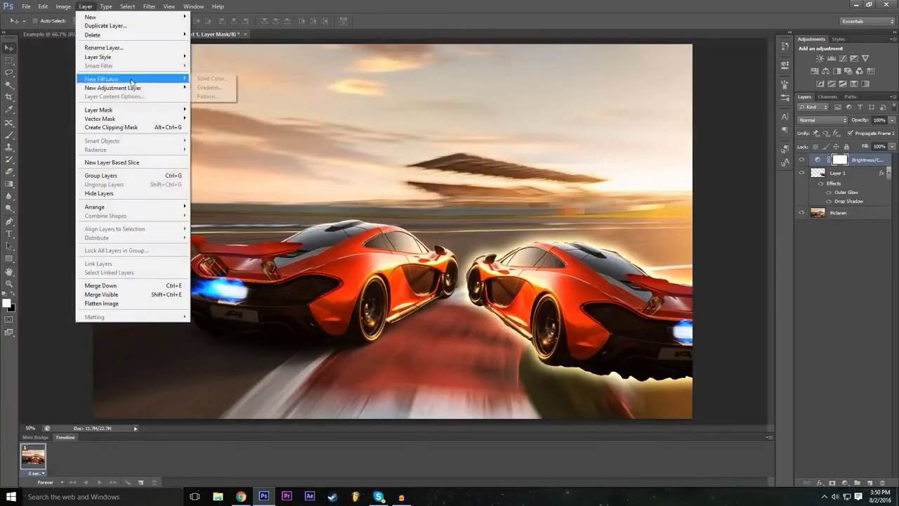
{"action": "mouse_move", "coordinate": [135, 91]}
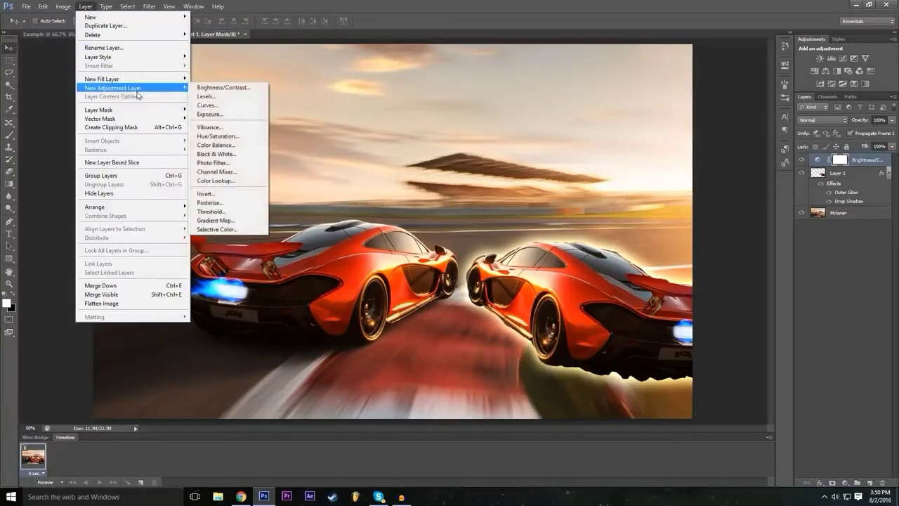
{"action": "left_click", "coordinate": [235, 99]}
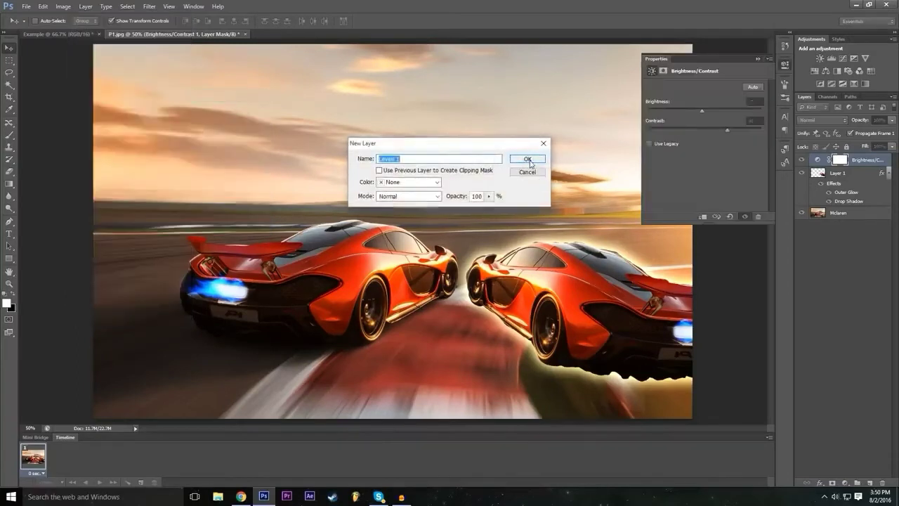
{"action": "left_click", "coordinate": [526, 159]}
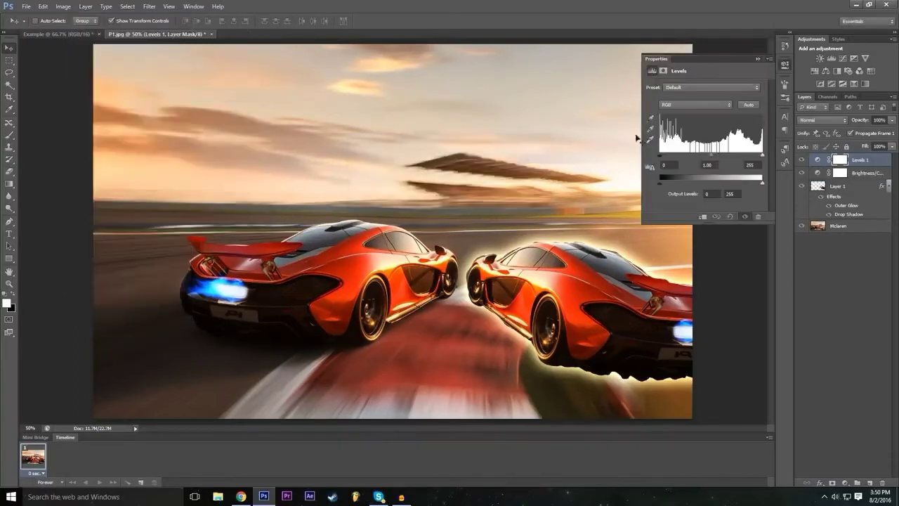
{"action": "left_click", "coordinate": [685, 88]}
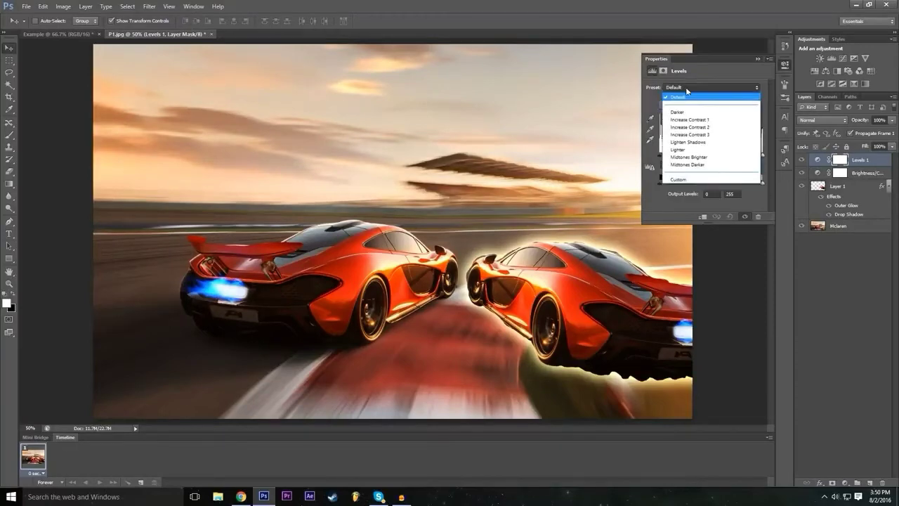
{"action": "left_click", "coordinate": [689, 87]}
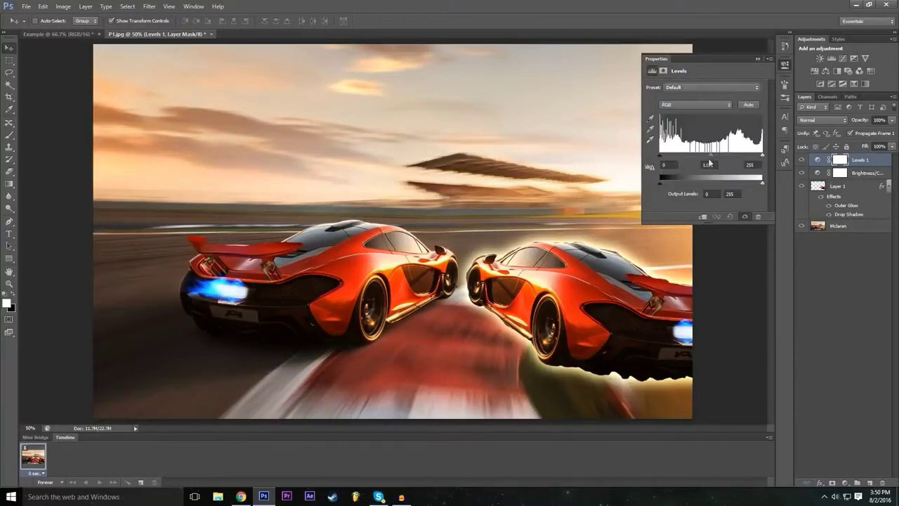
- Try the Darker, Increase Contrast 1 and Midtones Darker presets and the automatic correction on the Levels layer
{"action": "left_click", "coordinate": [683, 89]}
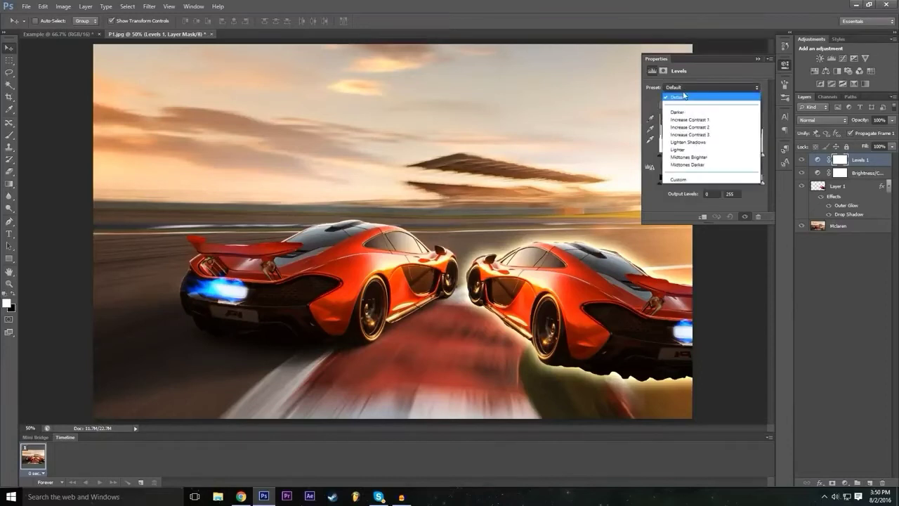
{"action": "left_click", "coordinate": [684, 111]}
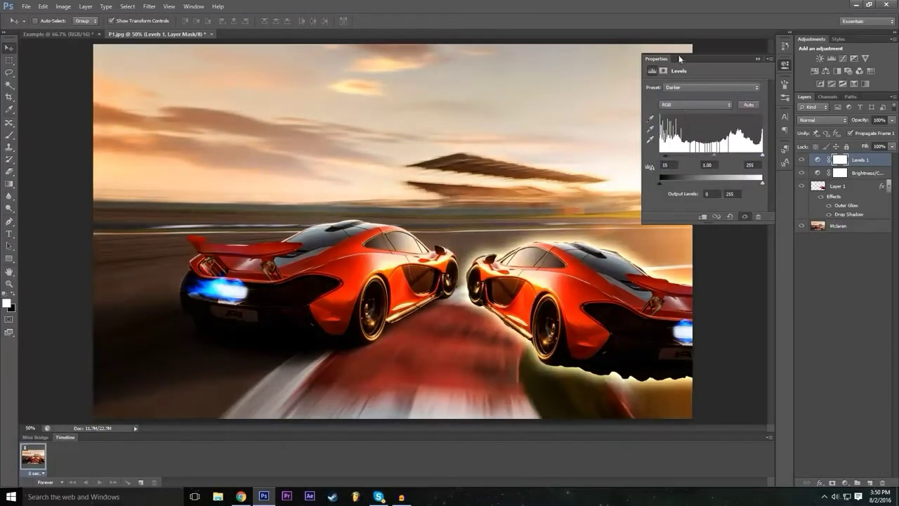
{"action": "left_click", "coordinate": [694, 87]}
{"action": "left_click", "coordinate": [685, 119]}
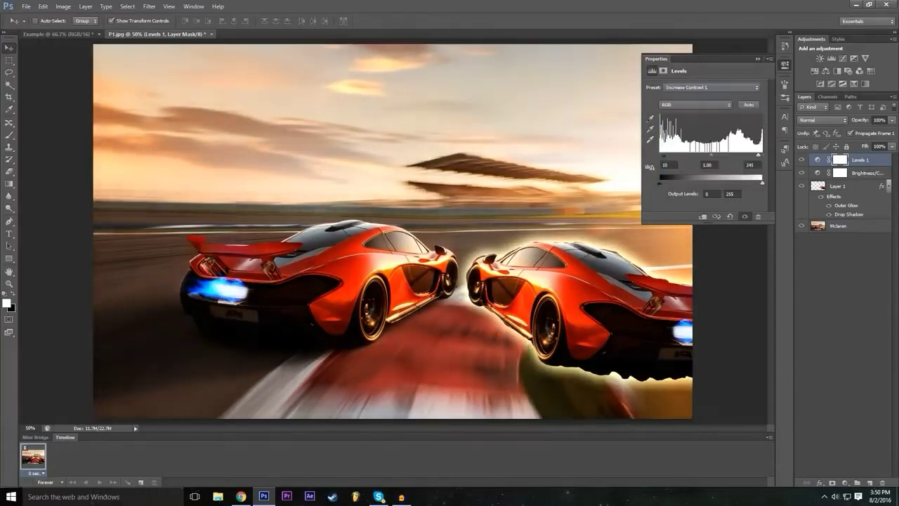
{"action": "left_click", "coordinate": [699, 87]}
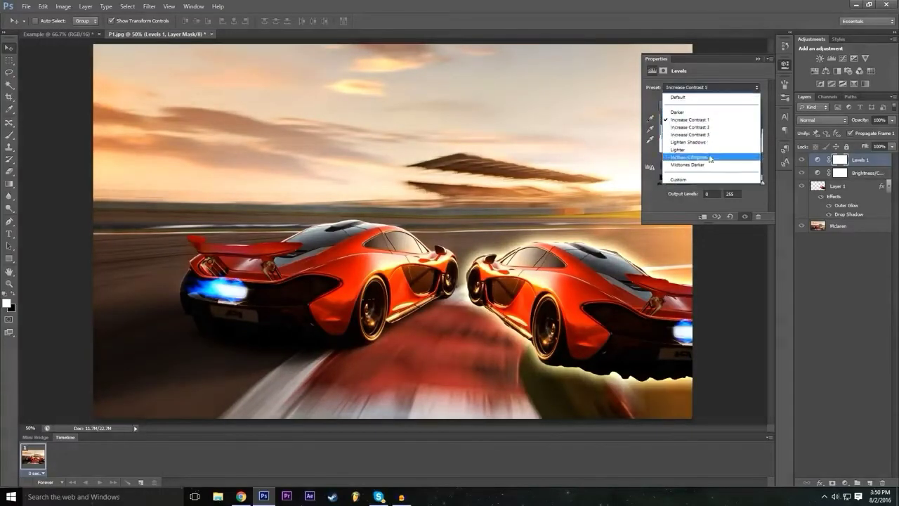
{"action": "left_click", "coordinate": [706, 150]}
{"action": "left_click", "coordinate": [749, 105]}
{"action": "left_click", "coordinate": [688, 87]}
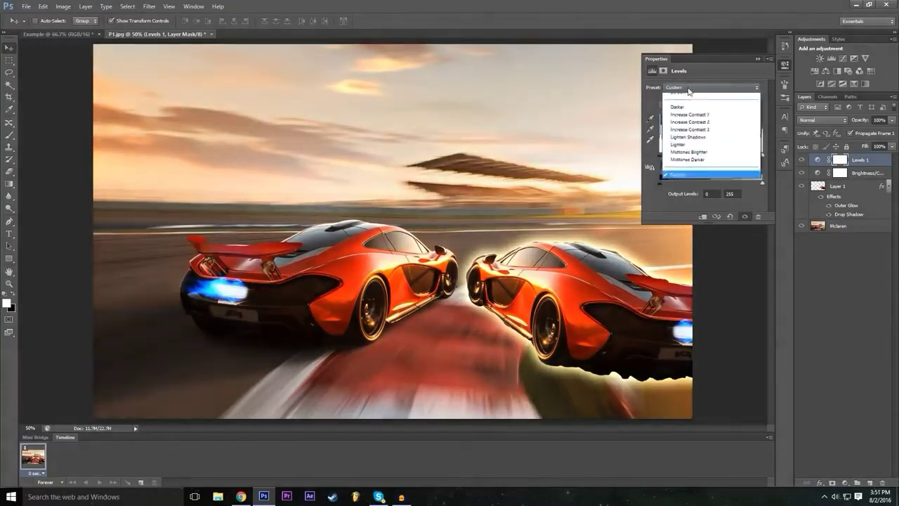
{"action": "left_click", "coordinate": [701, 165]}
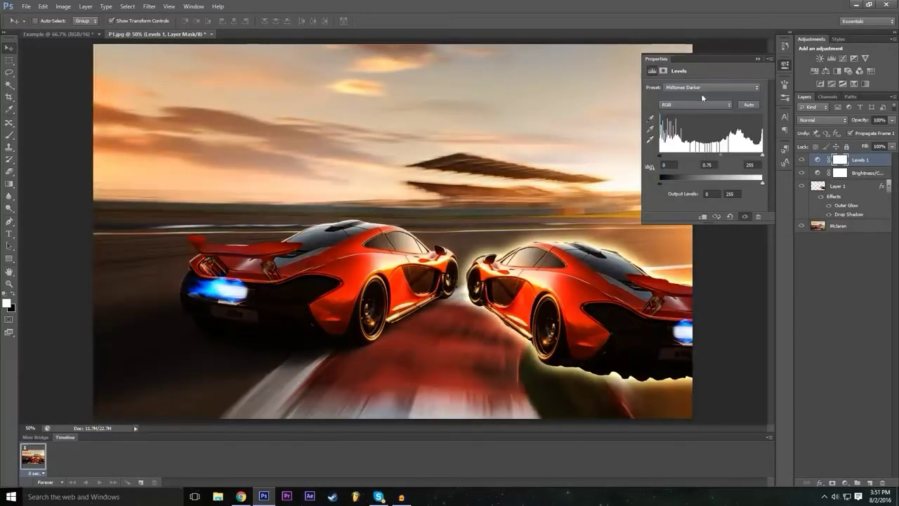
- Try further Levels presets, including Lighten Shadows, Increase Contrast 3 and Darker
{"action": "left_click", "coordinate": [702, 88]}
{"action": "left_click", "coordinate": [692, 150]}
{"action": "left_click", "coordinate": [690, 88]}
{"action": "left_click", "coordinate": [692, 136]}
{"action": "left_click", "coordinate": [701, 87]}
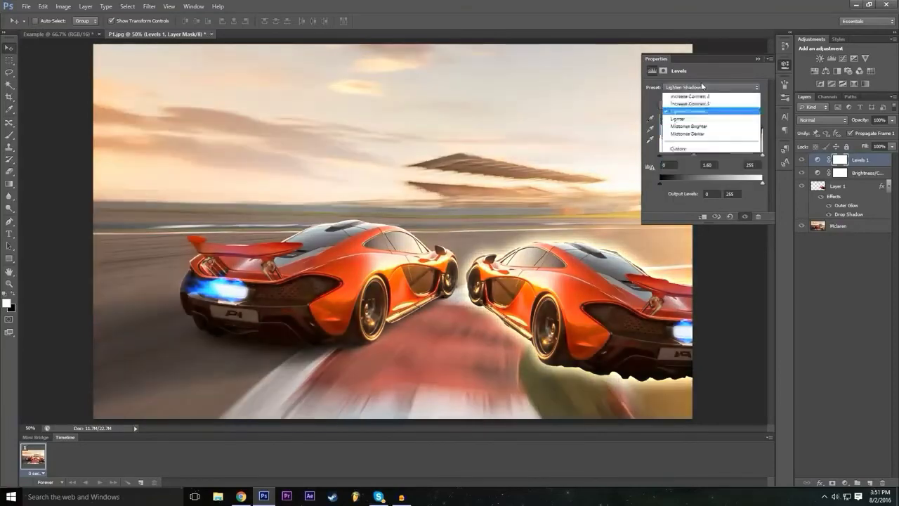
{"action": "left_click", "coordinate": [695, 100]}
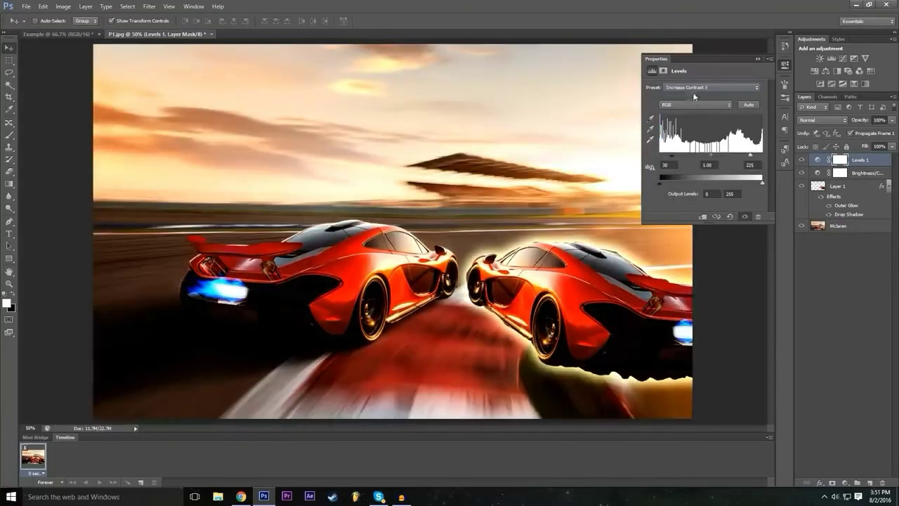
{"action": "left_click", "coordinate": [694, 87]}
{"action": "left_click", "coordinate": [698, 128]}
{"action": "left_click", "coordinate": [701, 87]}
{"action": "left_click", "coordinate": [705, 120]}
{"action": "left_click", "coordinate": [677, 112]}
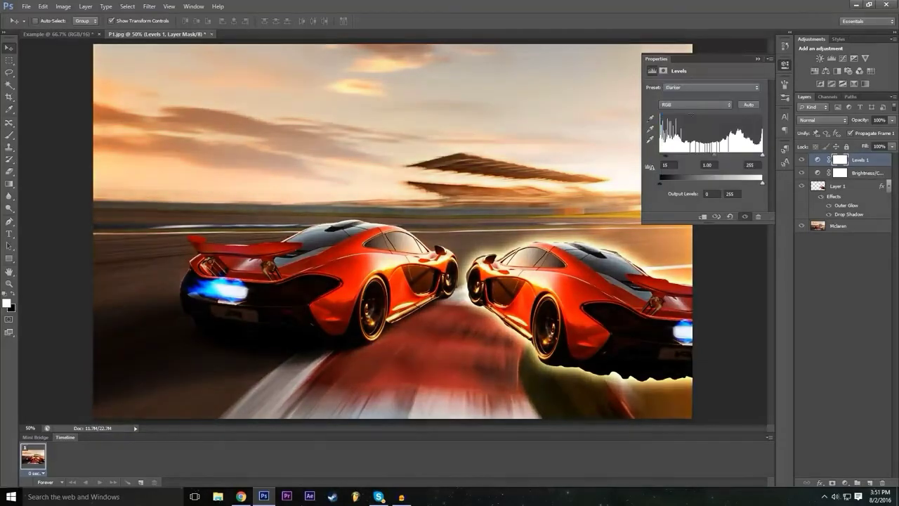
- Compare the Midtones Brighter preset and settle on Midtones Darker for the Levels layer
{"action": "left_click", "coordinate": [694, 88]}
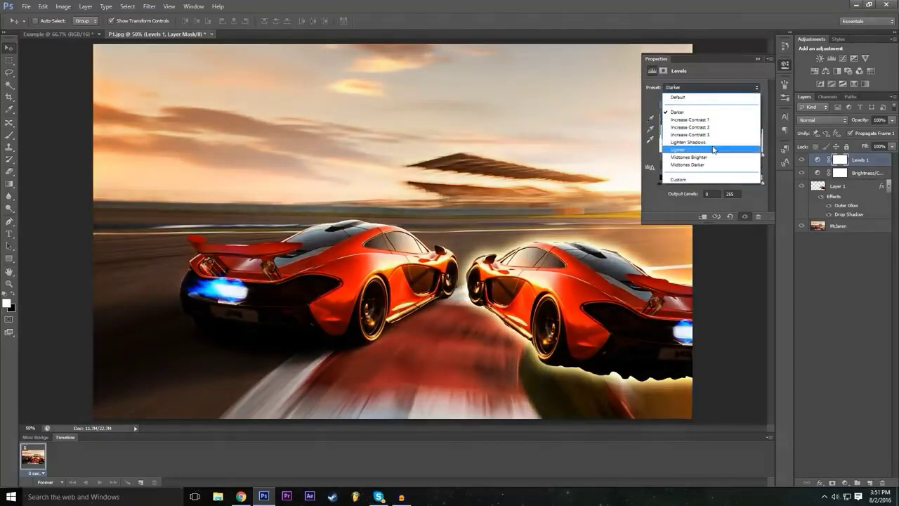
{"action": "left_click", "coordinate": [702, 159]}
{"action": "left_click", "coordinate": [708, 87]}
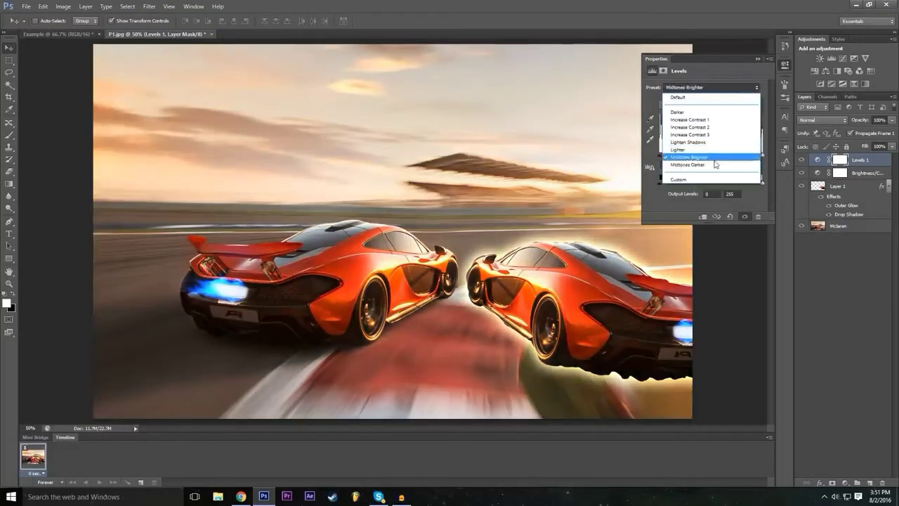
{"action": "left_click", "coordinate": [699, 165]}
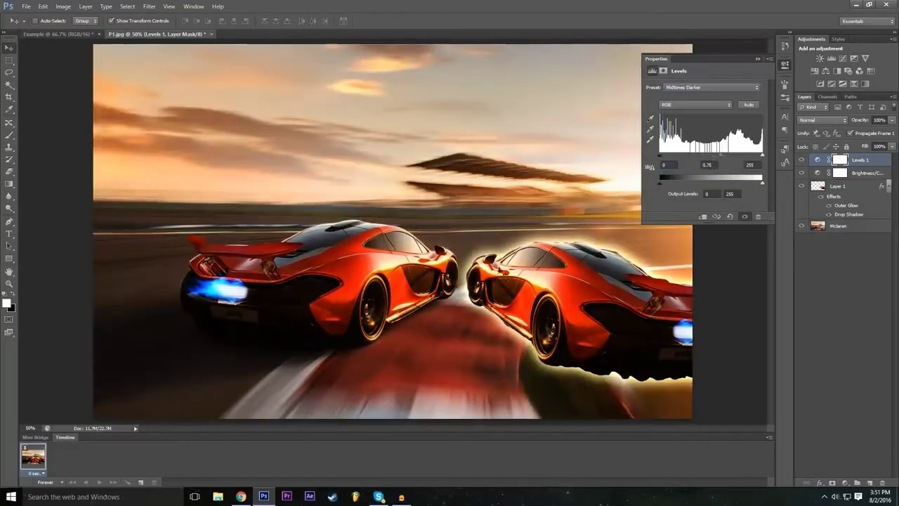
{"action": "left_click", "coordinate": [756, 56]}
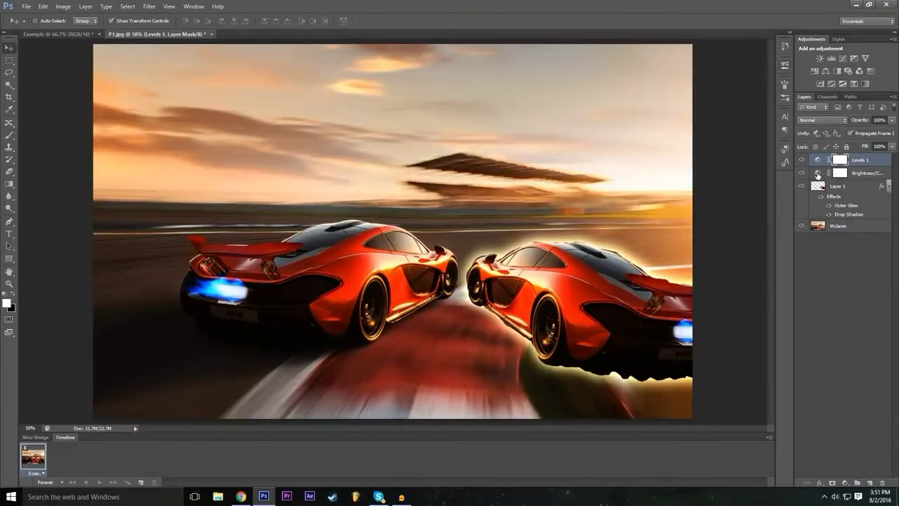
- Reopen the Brightness/Contrast layer's settings and raise the brightness to 57
{"action": "double_click", "coordinate": [817, 173]}
{"action": "left_click_drag", "start_coordinate": [704, 108], "coordinate": [726, 117]}
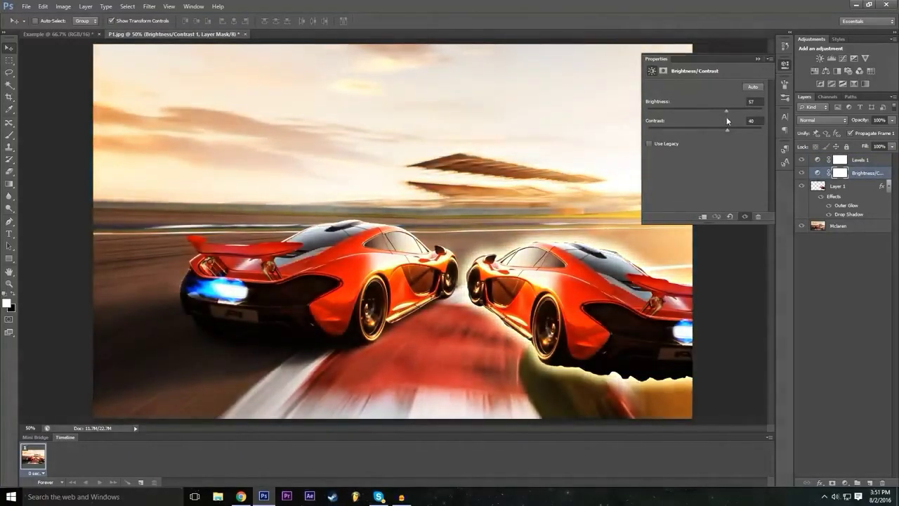
{"action": "left_click", "coordinate": [764, 60]}
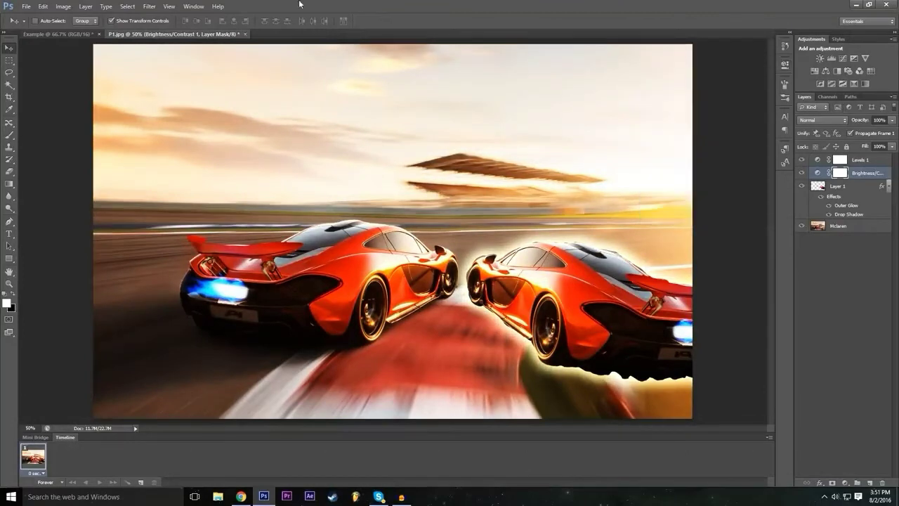
- Add an Exposure adjustment layer above the Brightness/Contrast layer with the default name and options
{"action": "left_click", "coordinate": [149, 6]}
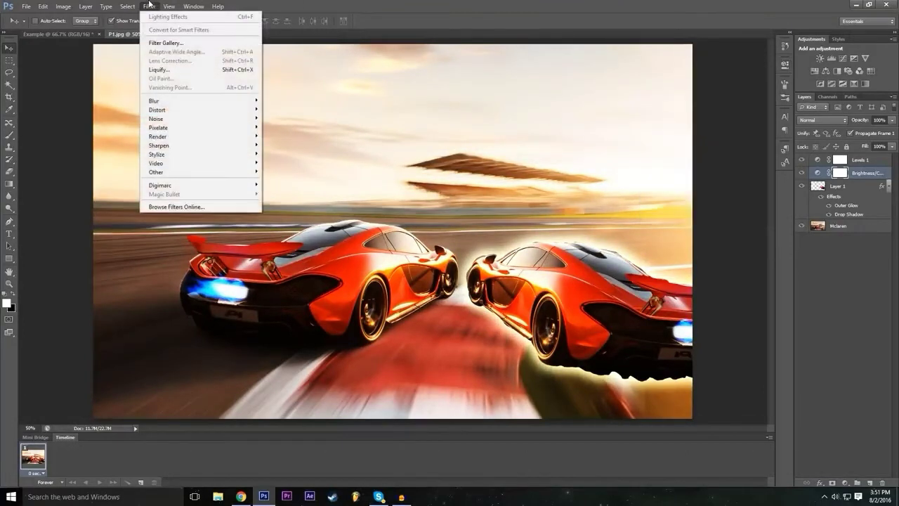
{"action": "left_click", "coordinate": [85, 6]}
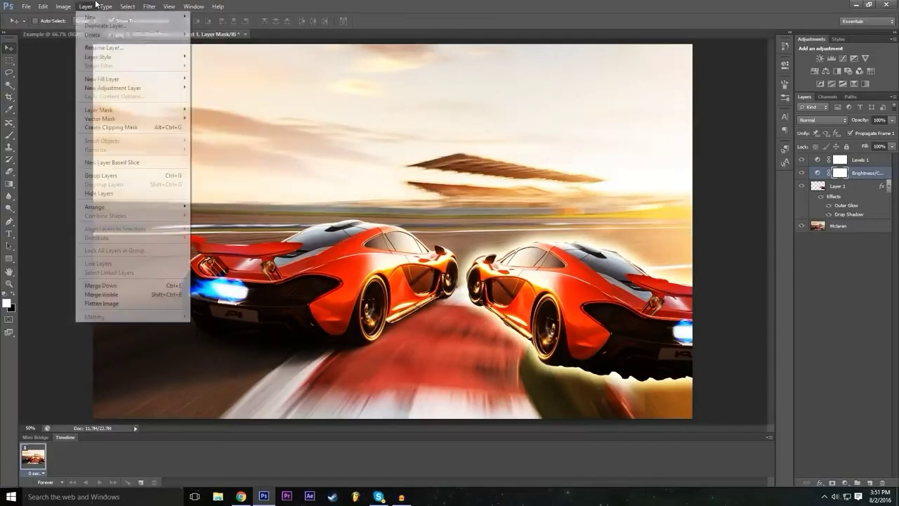
{"action": "mouse_move", "coordinate": [155, 98]}
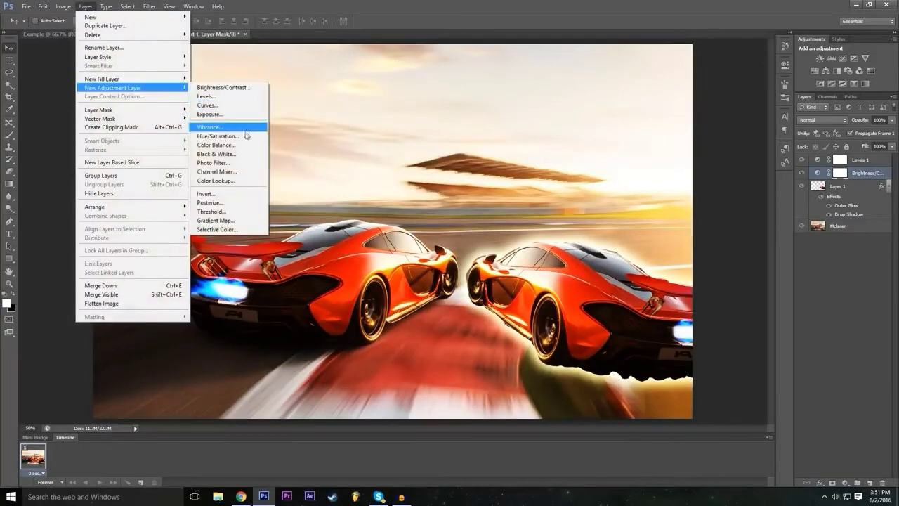
{"action": "left_click", "coordinate": [224, 115]}
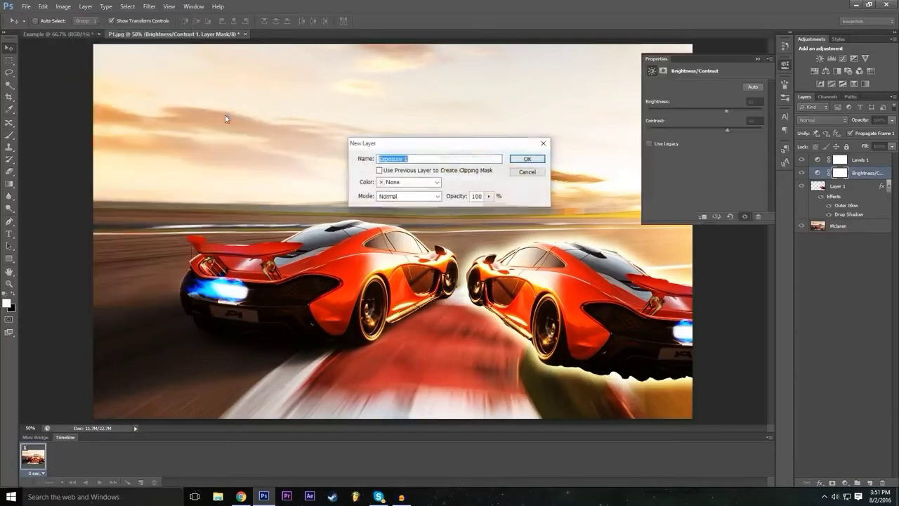
{"action": "left_click", "coordinate": [527, 159]}
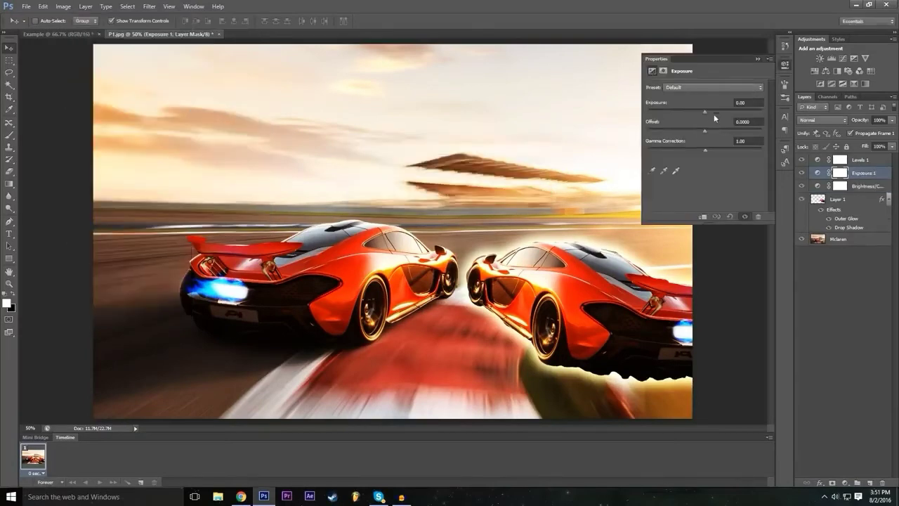
- Set the layer's exposure to -0.22, offset to +0.0207 and gamma correction to 0.78, and compare the image with the adjustment layers hidden
{"action": "left_click_drag", "start_coordinate": [706, 111], "coordinate": [707, 133]}
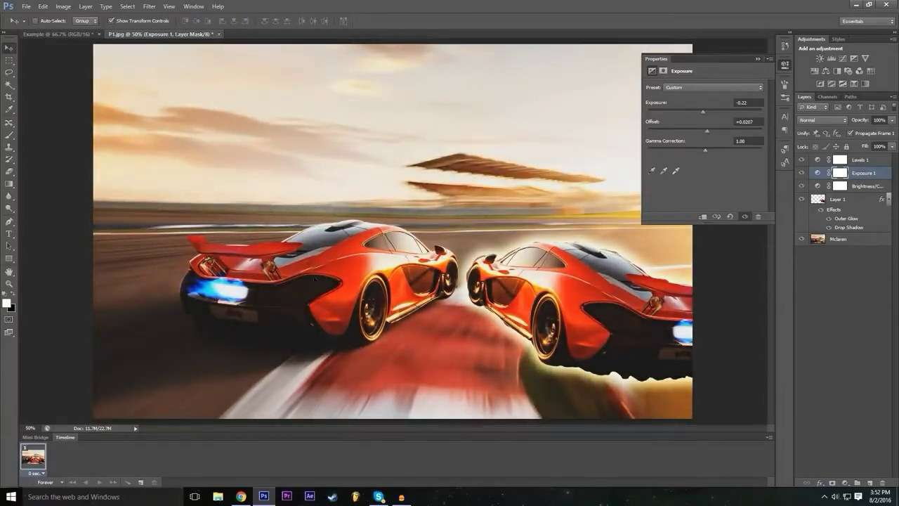
{"action": "mouse_move", "coordinate": [709, 151]}
{"action": "left_mouse_down"}
{"action": "mouse_move", "coordinate": [721, 148]}
{"action": "mouse_move", "coordinate": [713, 149]}
{"action": "left_mouse_up"}
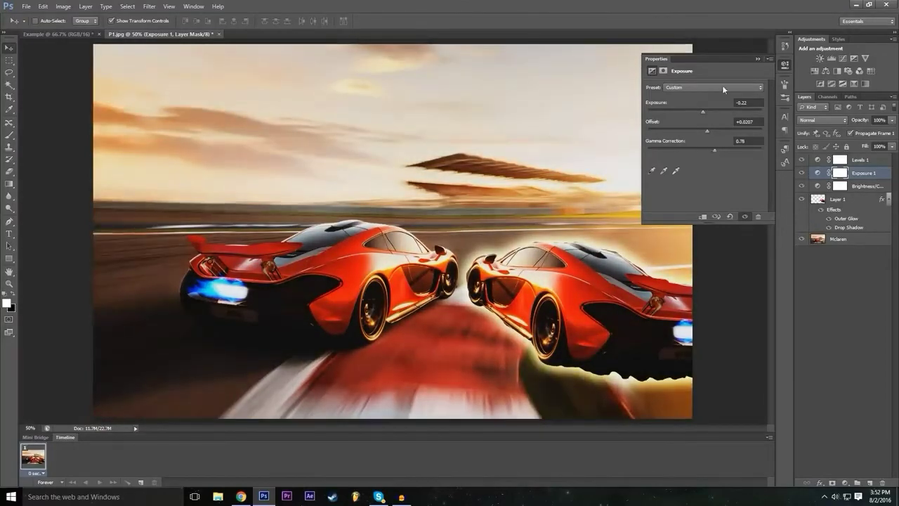
{"action": "left_click", "coordinate": [757, 59]}
{"action": "left_click_drag", "start_coordinate": [801, 160], "coordinate": [805, 194]}
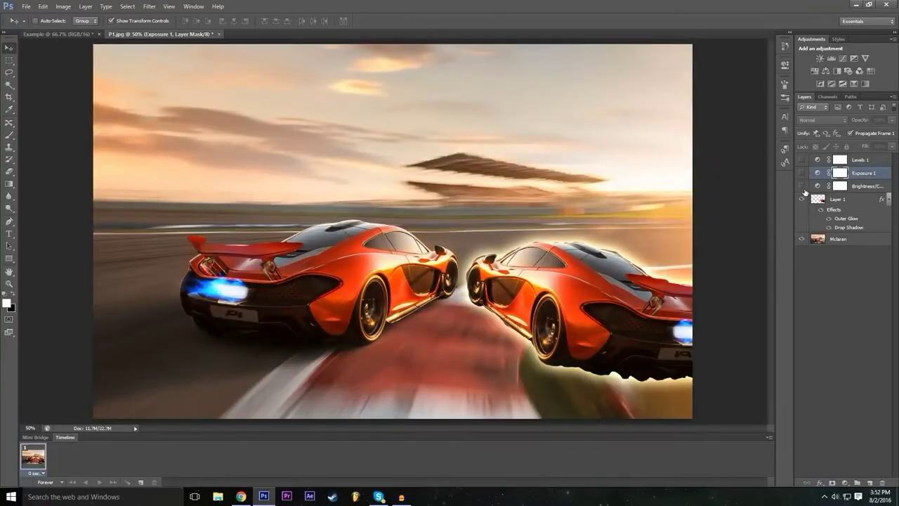
{"action": "left_click_drag", "start_coordinate": [803, 190], "coordinate": [801, 161]}
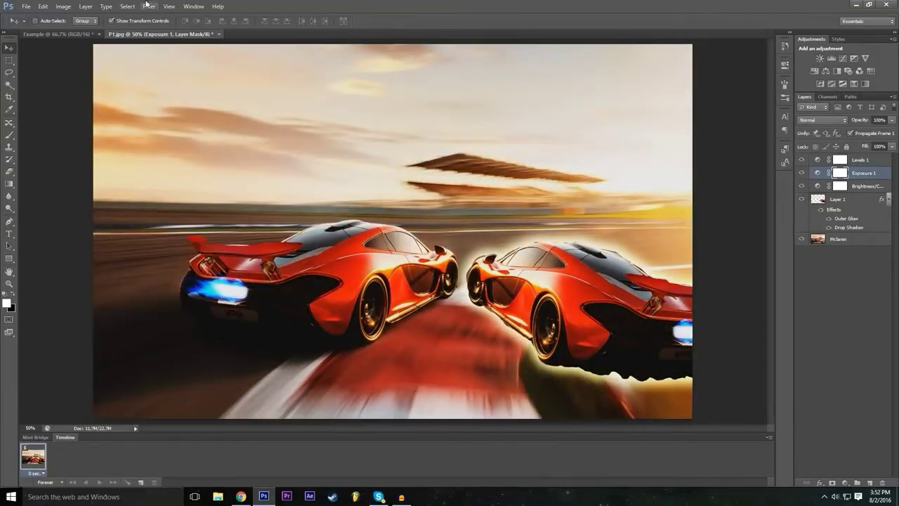
- Add a Color Lookup adjustment layer above the Exposure layer with the default name and options
{"action": "left_click", "coordinate": [83, 6]}
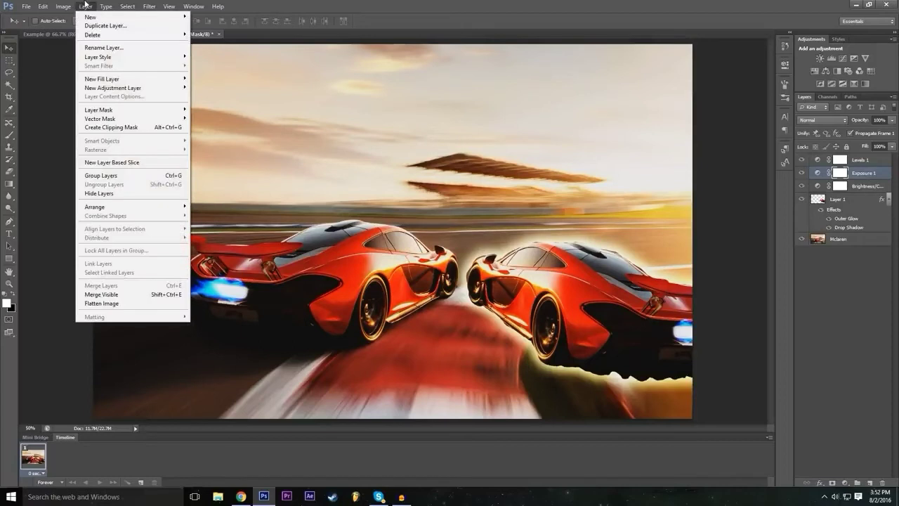
{"action": "mouse_move", "coordinate": [75, 4]}
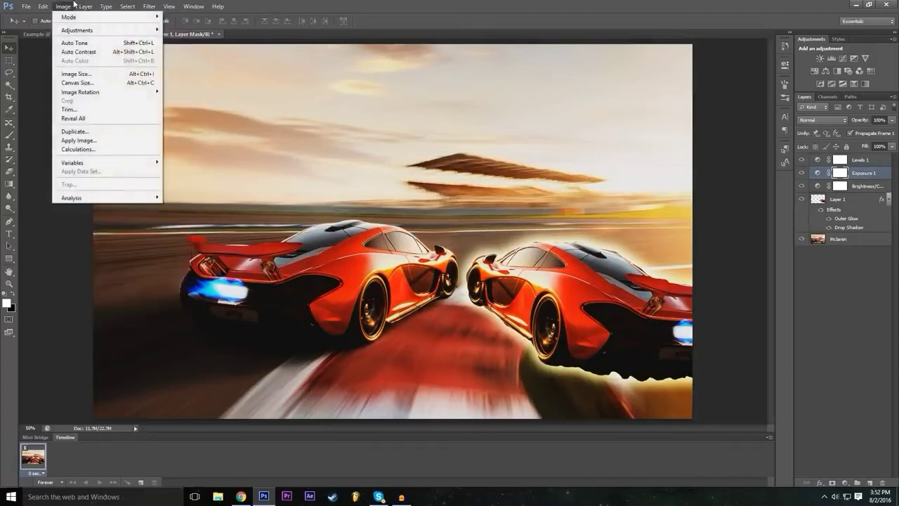
{"action": "mouse_move", "coordinate": [111, 4]}
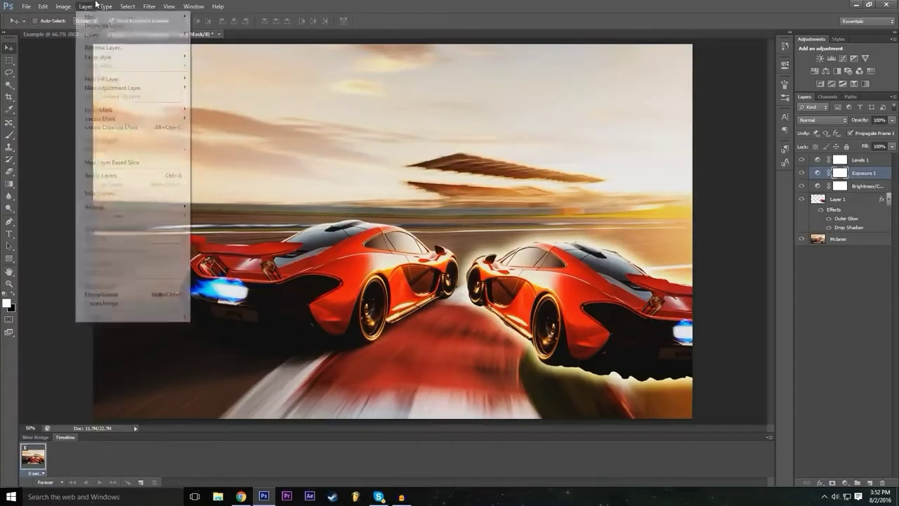
{"action": "mouse_move", "coordinate": [172, 91]}
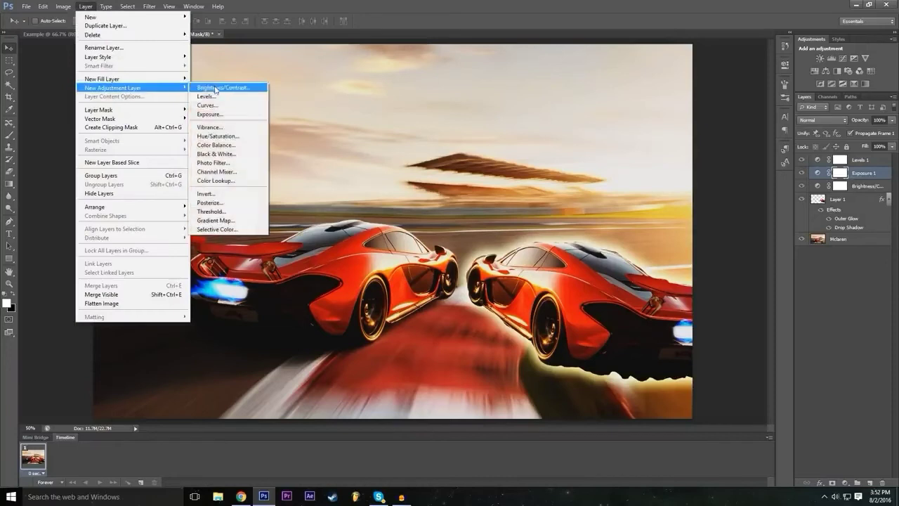
{"action": "left_click", "coordinate": [242, 182]}
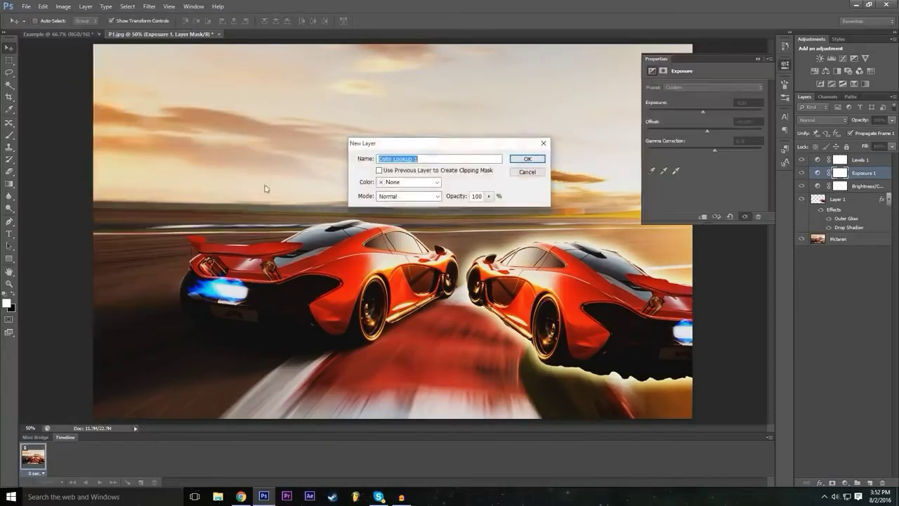
{"action": "left_click", "coordinate": [537, 159]}
- Try the Turquoise-Sepia and Gold-Crimson abstract profiles on the Color Lookup layer
{"action": "left_click", "coordinate": [718, 88]}
{"action": "left_click", "coordinate": [718, 90]}
{"action": "left_click", "coordinate": [722, 99]}
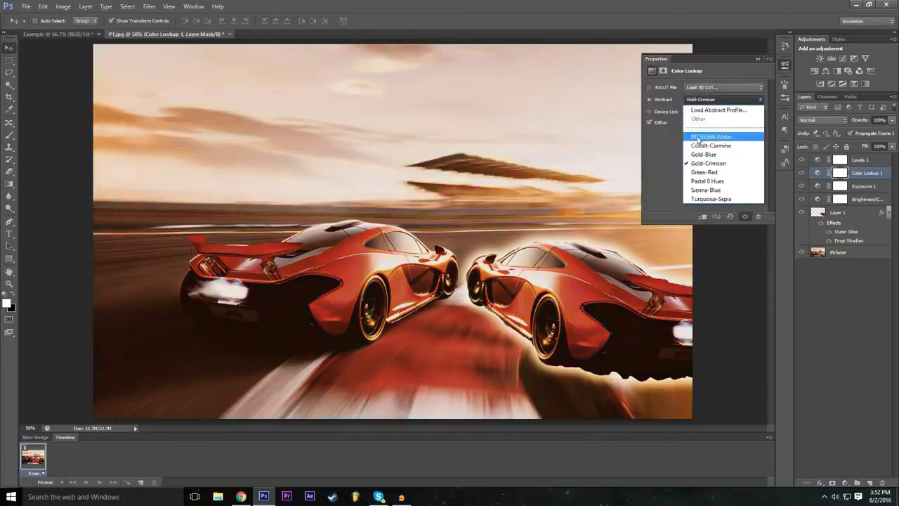
{"action": "left_click", "coordinate": [709, 199]}
{"action": "left_click", "coordinate": [710, 102]}
{"action": "left_click", "coordinate": [708, 163]}
{"action": "left_click", "coordinate": [717, 100]}
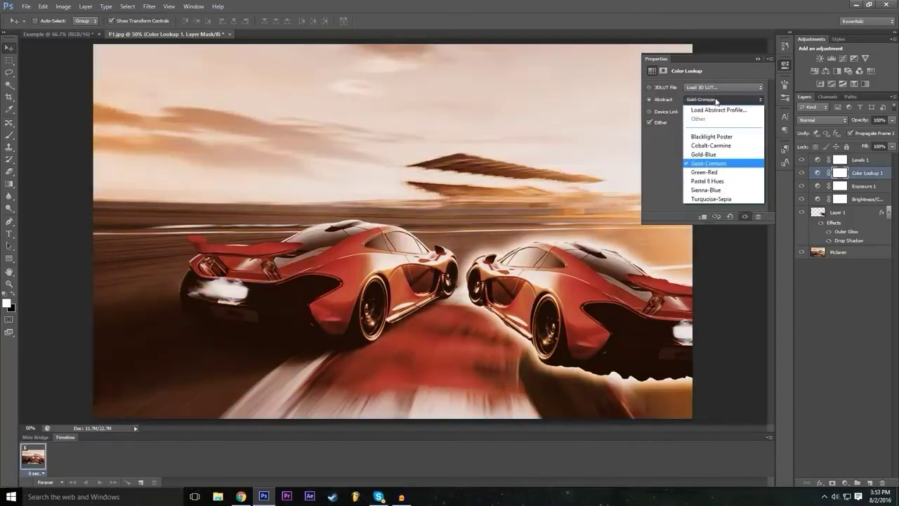
{"action": "left_click", "coordinate": [716, 99]}
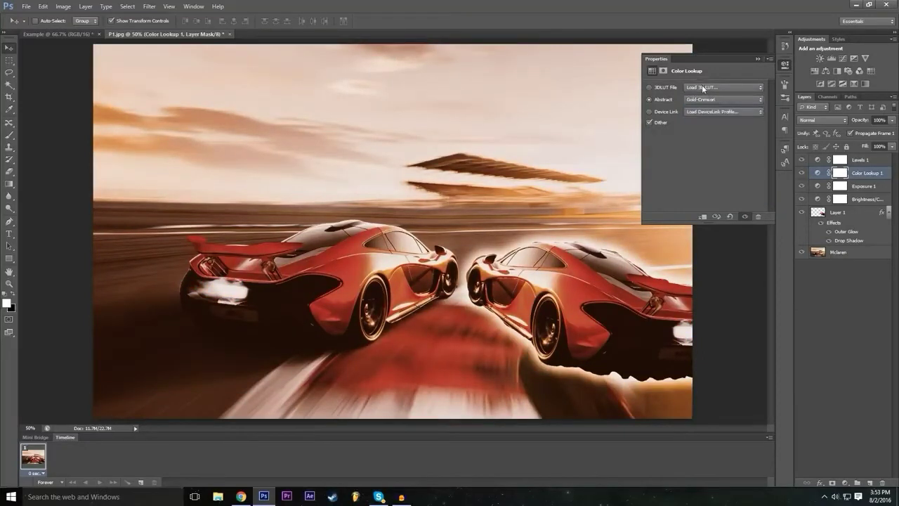
- Try several 3D LUTs on the Color Lookup layer, including filmstock_50.3dl, Moonlight.3DL and Candlelight.CUBE
{"action": "left_click", "coordinate": [703, 88]}
{"action": "left_click", "coordinate": [715, 132]}
{"action": "left_click", "coordinate": [720, 88]}
{"action": "left_click", "coordinate": [711, 204]}
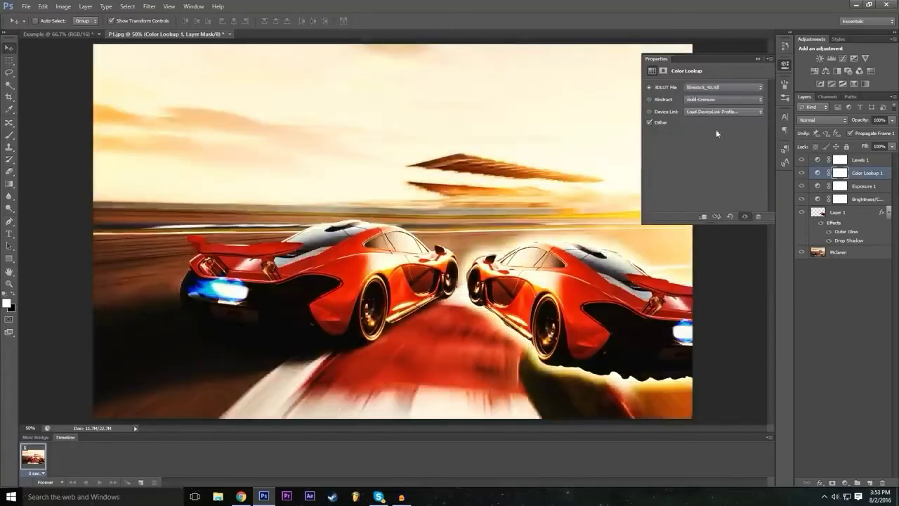
{"action": "left_click", "coordinate": [712, 87]}
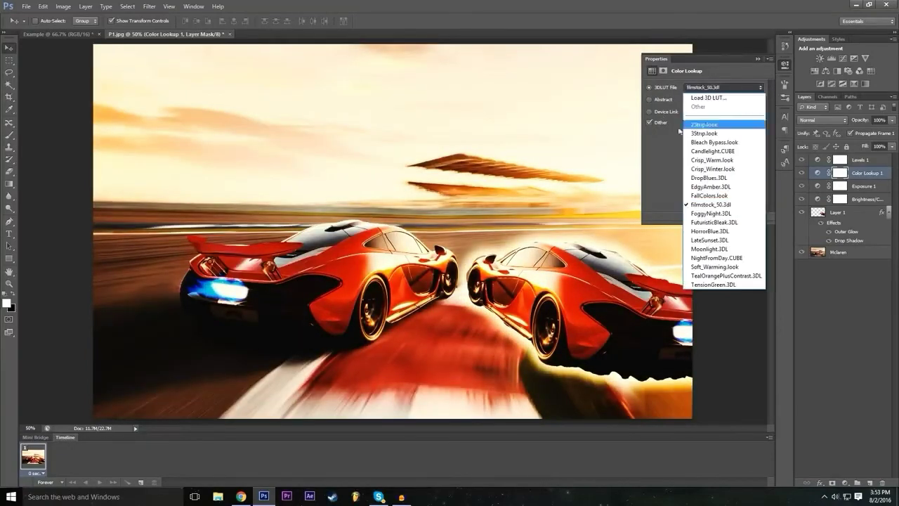
{"action": "left_click", "coordinate": [711, 249]}
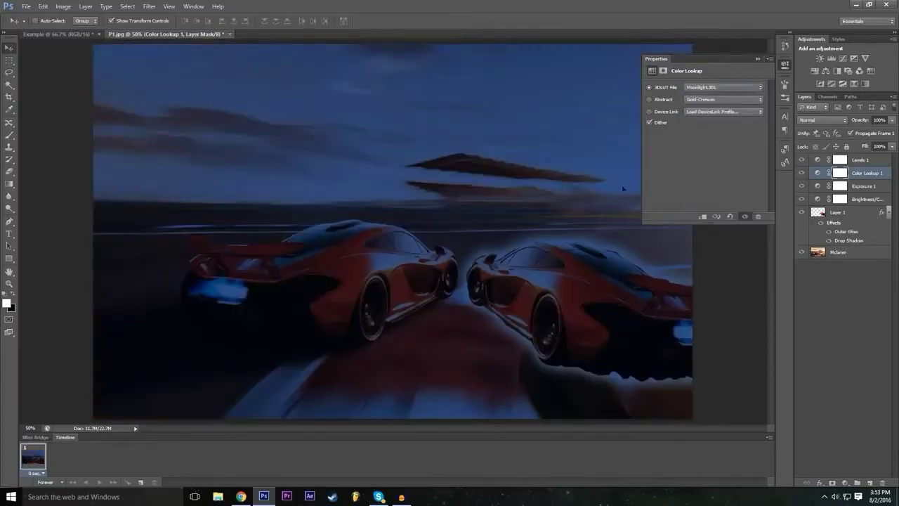
{"action": "left_click", "coordinate": [699, 87]}
{"action": "left_click", "coordinate": [717, 149]}
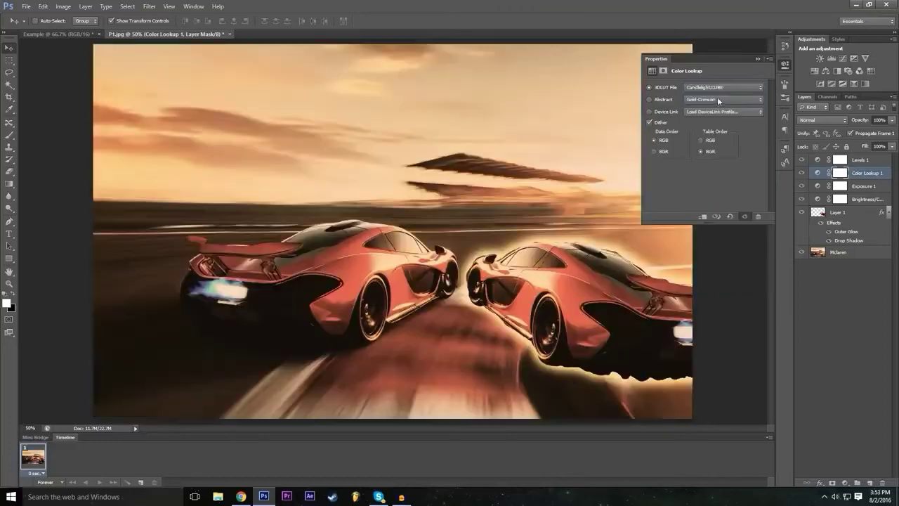
{"action": "left_click", "coordinate": [716, 91]}
{"action": "left_click", "coordinate": [715, 91]}
{"action": "left_click", "coordinate": [715, 90]}
{"action": "left_click", "coordinate": [713, 95]}
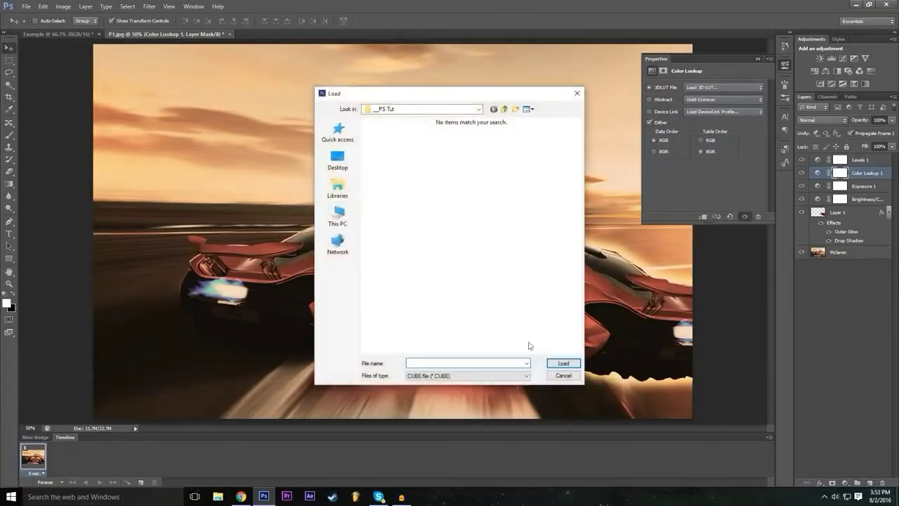
{"action": "left_click", "coordinate": [560, 376]}
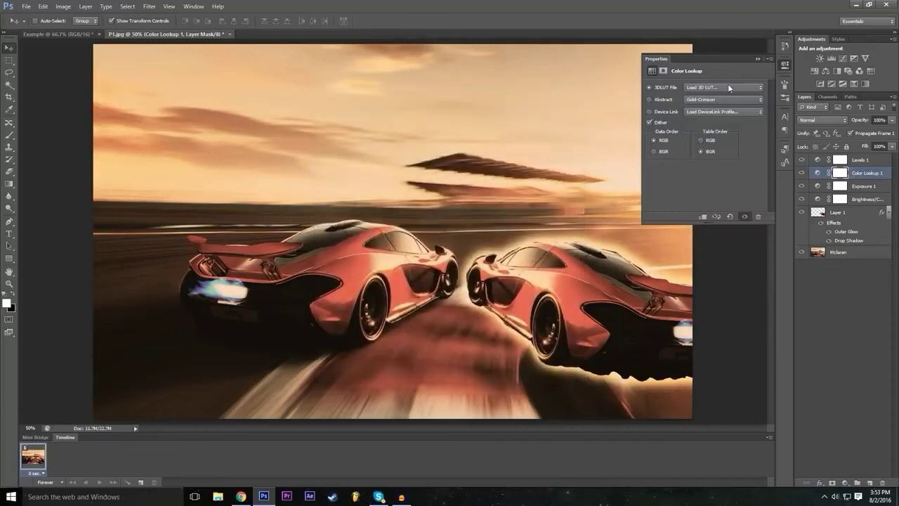
- Try the 2Strip.look 3D LUT and the Green-Red and Sienna-Blue abstract profiles on the Color Lookup layer
{"action": "left_click", "coordinate": [726, 87]}
{"action": "left_click", "coordinate": [720, 119]}
{"action": "left_click", "coordinate": [707, 99]}
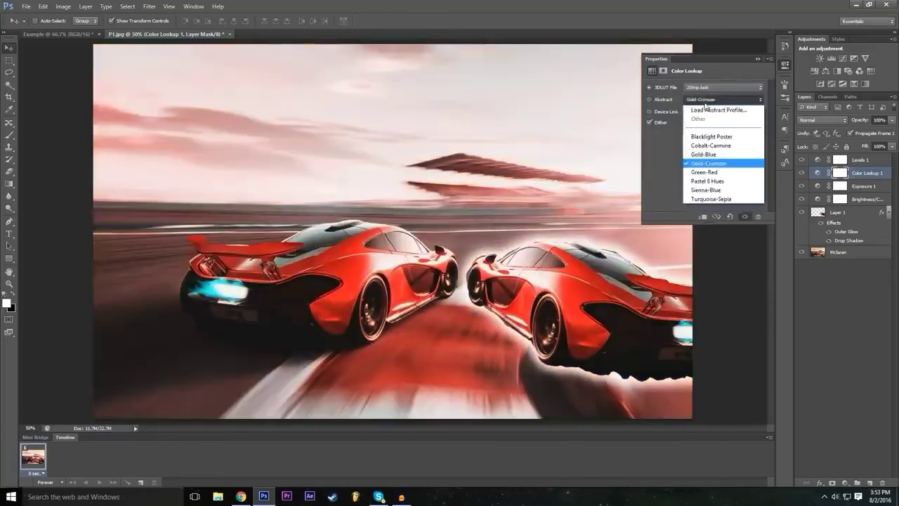
{"action": "left_click", "coordinate": [705, 99]}
{"action": "left_click", "coordinate": [705, 99]}
{"action": "left_click", "coordinate": [708, 173]}
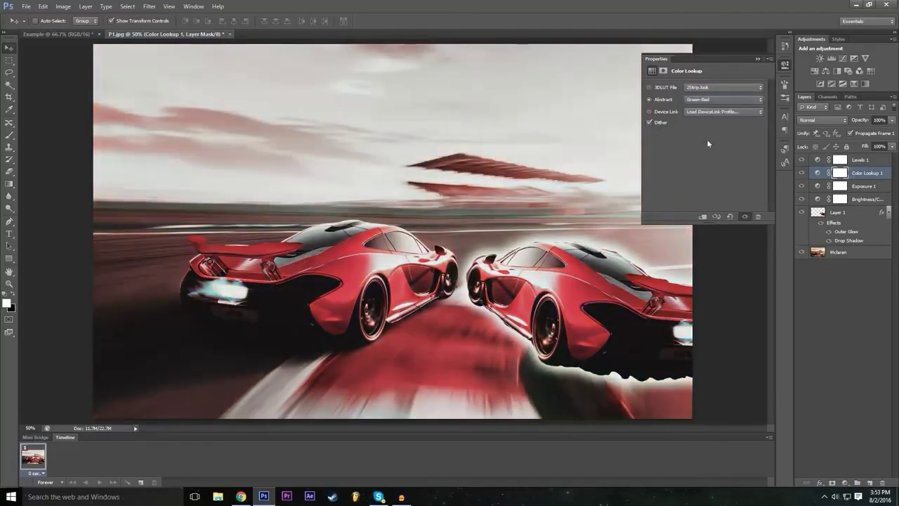
{"action": "left_click", "coordinate": [709, 100]}
{"action": "left_click", "coordinate": [717, 189]}
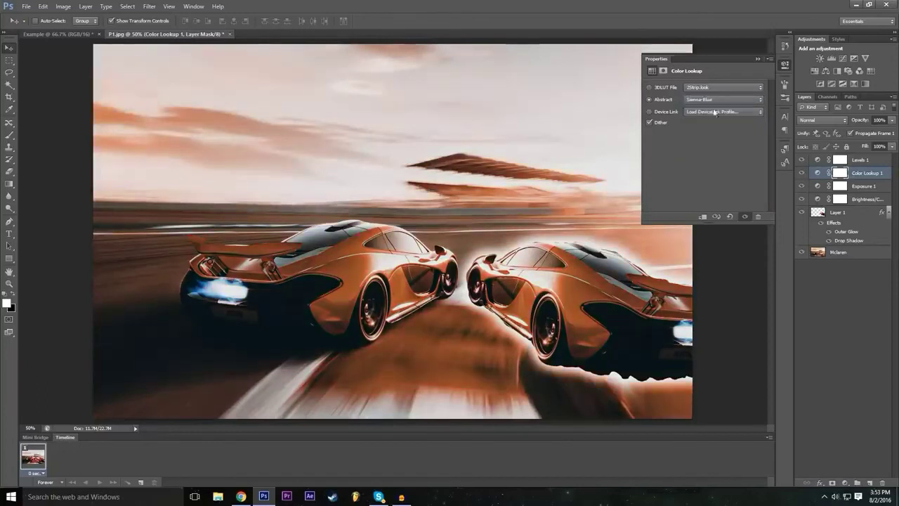
- Try the Turquoise-Sepia, Blacklight Poster, Gold-Blue and Cobalt-Carmine abstract profiles on the Color Lookup layer
{"action": "left_click", "coordinate": [715, 100]}
{"action": "left_click", "coordinate": [713, 200]}
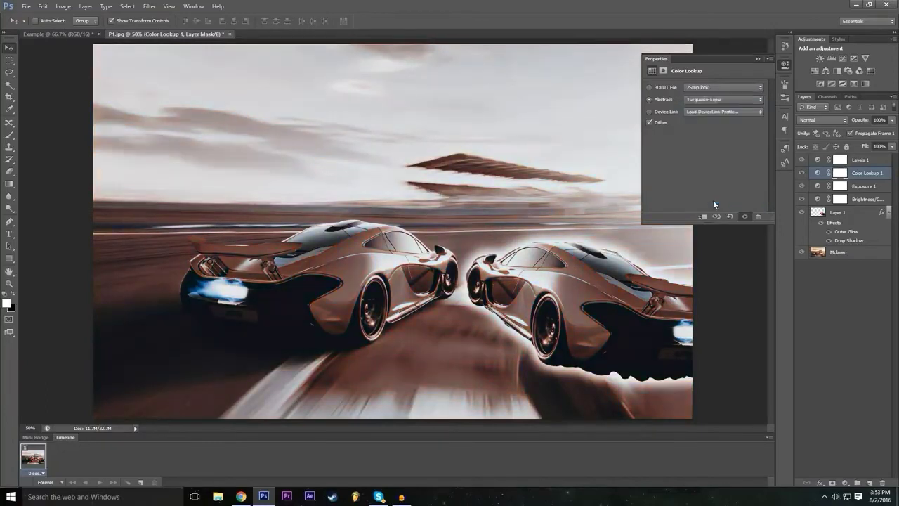
{"action": "left_click", "coordinate": [712, 99]}
{"action": "left_click", "coordinate": [708, 143]}
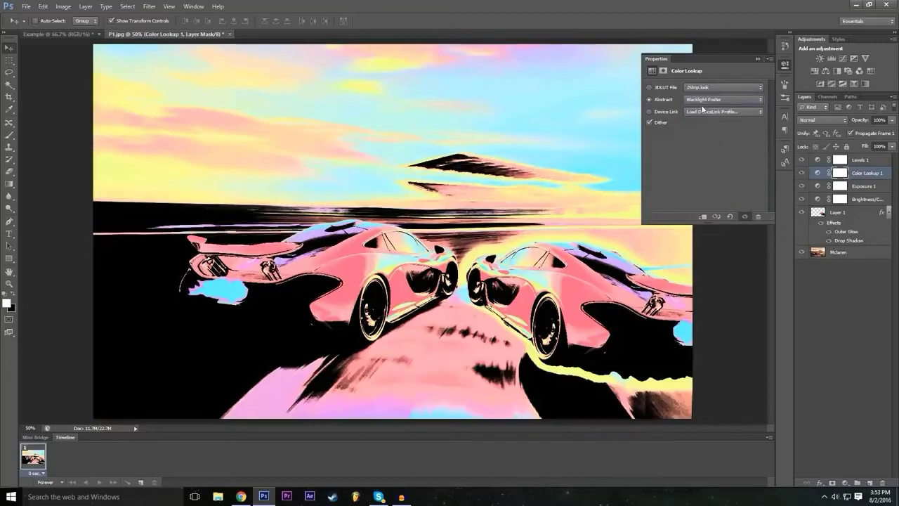
{"action": "left_click", "coordinate": [704, 101]}
{"action": "left_click", "coordinate": [710, 152]}
{"action": "left_click", "coordinate": [714, 102]}
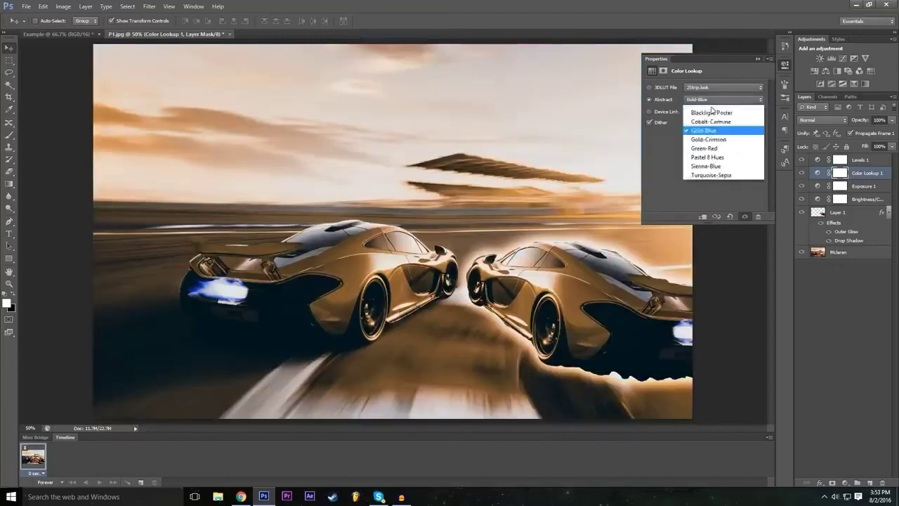
{"action": "left_click", "coordinate": [710, 136]}
{"action": "left_click", "coordinate": [714, 102]}
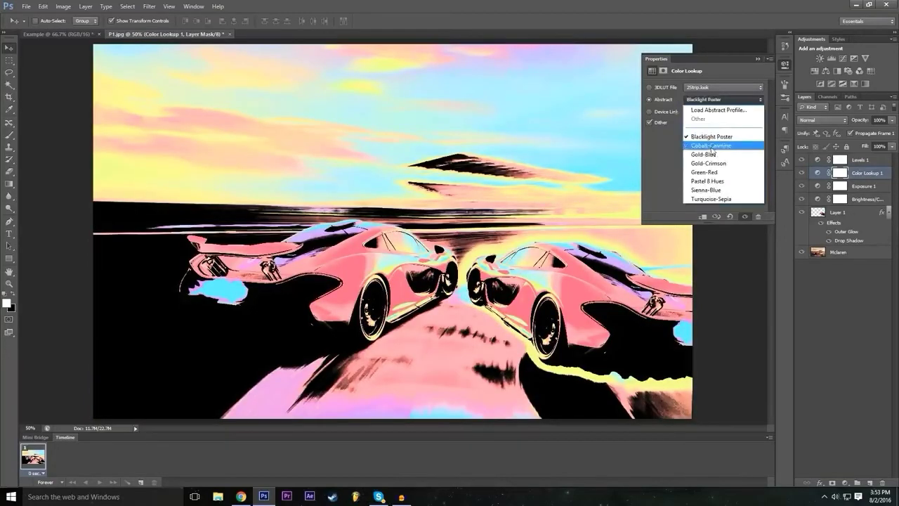
{"action": "left_click", "coordinate": [711, 146]}
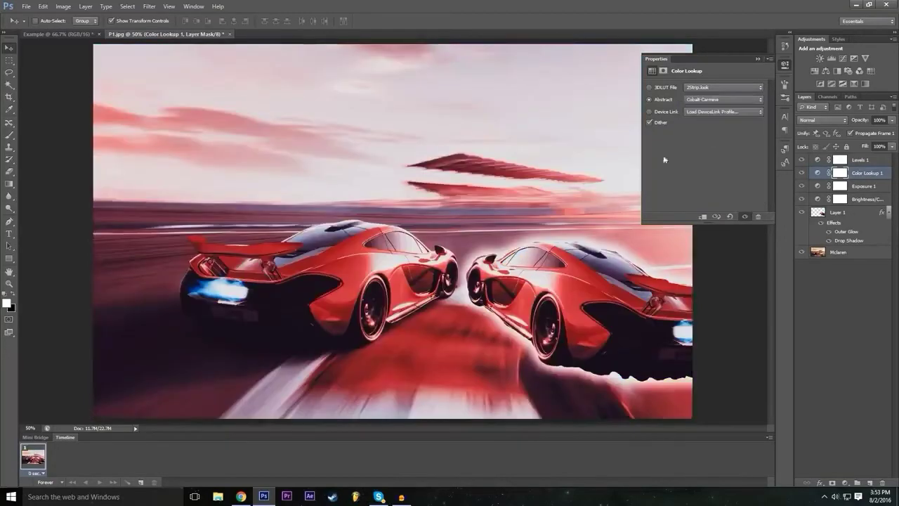
- Apply the DropBlues.3DL 3D LUT to the Color Lookup layer and compare the image with that layer hidden and shown
{"action": "left_click", "coordinate": [722, 87]}
{"action": "left_click", "coordinate": [716, 174]}
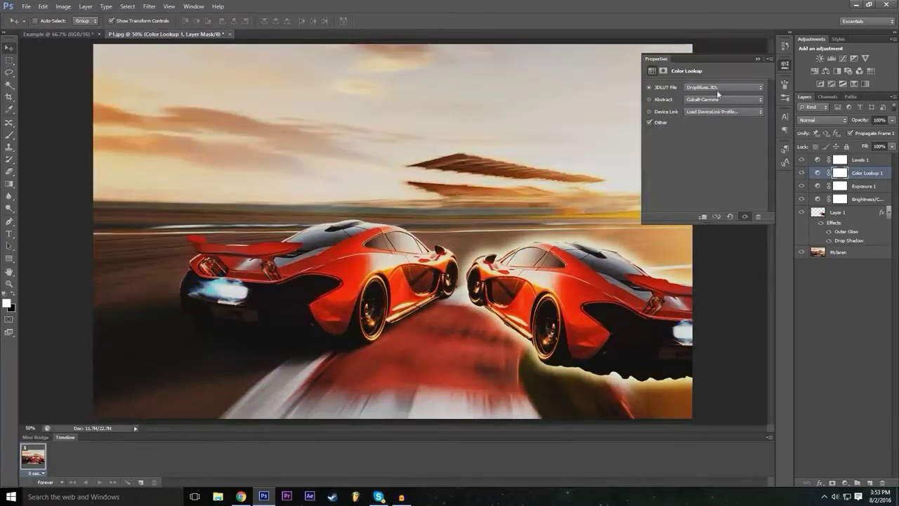
{"action": "left_click", "coordinate": [758, 60]}
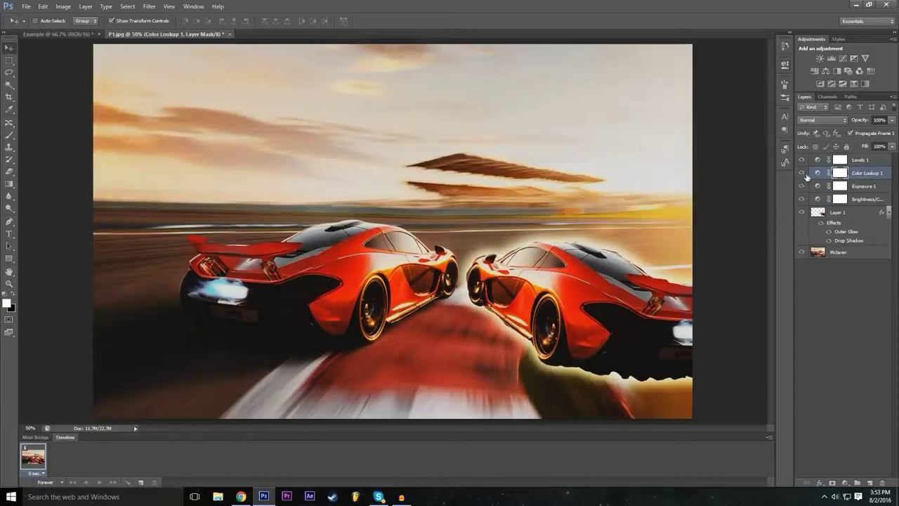
{"action": "left_click", "coordinate": [805, 176]}
{"action": "left_click", "coordinate": [805, 176]}
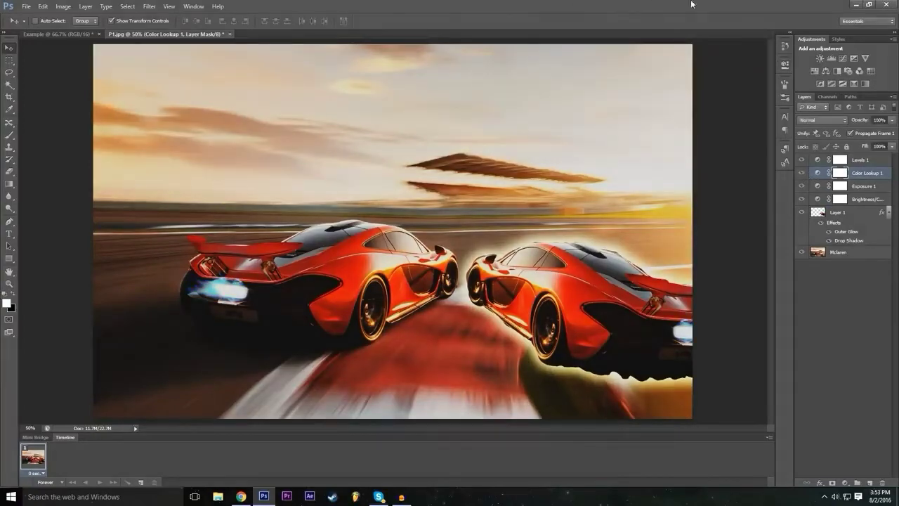
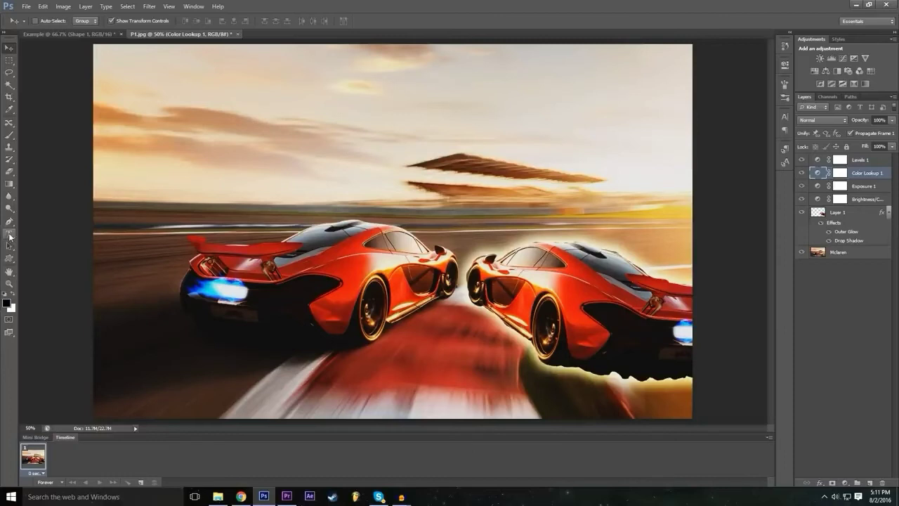
- Add the text "Example" in white Long Shot type at 1000 pt and move it across the sky above the cars
{"action": "left_click", "coordinate": [9, 235]}
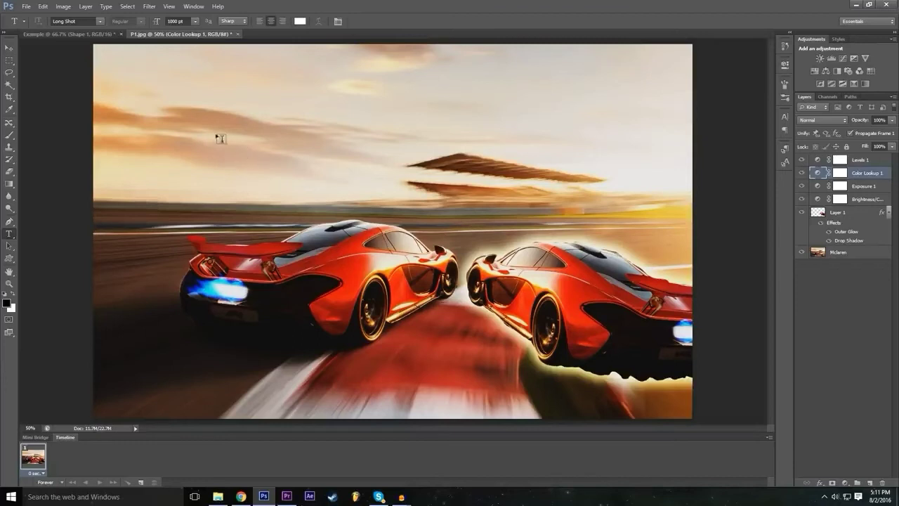
{"action": "left_click", "coordinate": [145, 95]}
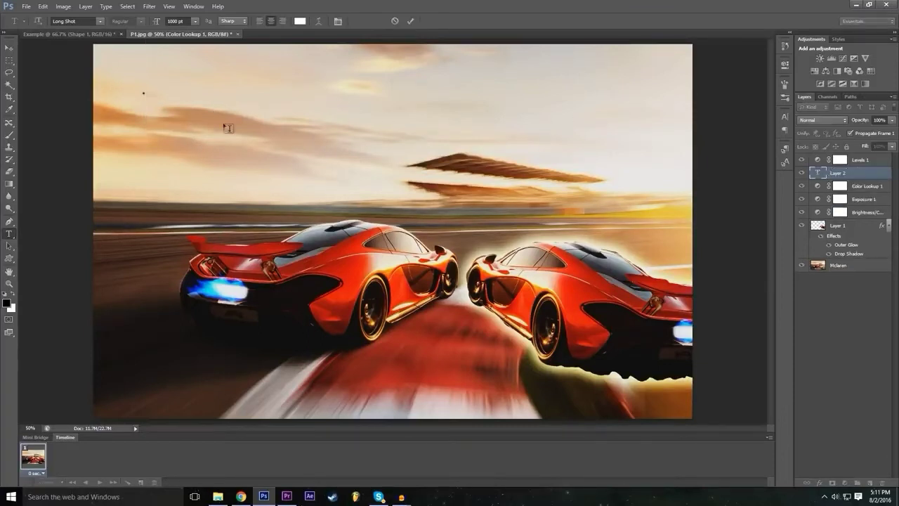
{"action": "type", "text": "Chan"}
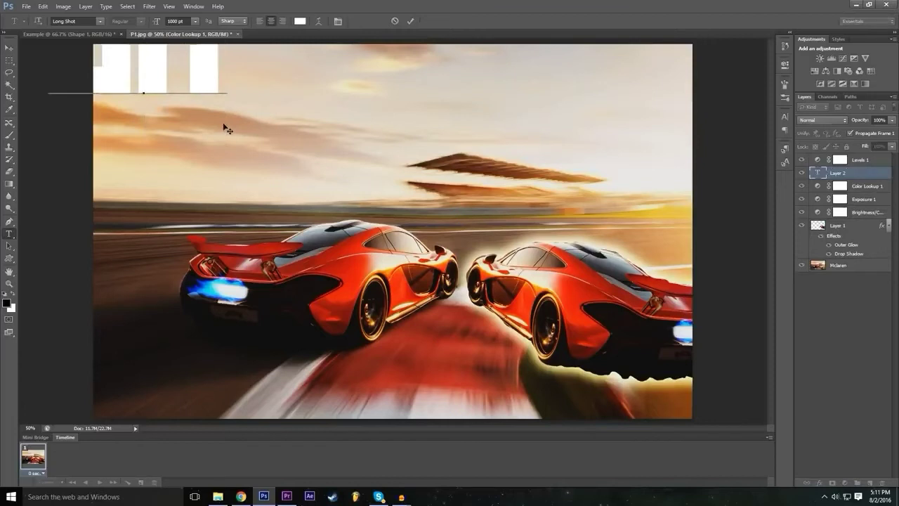
{"action": "type", "text": "ed"}
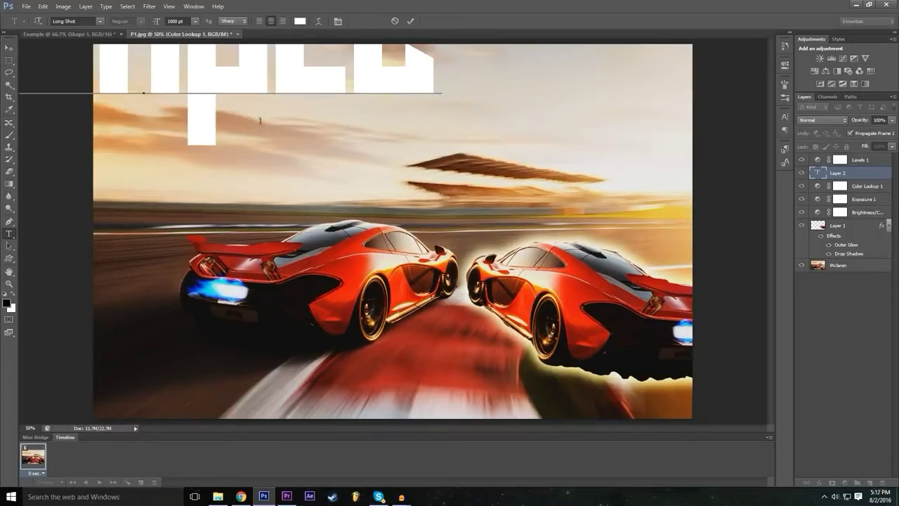
{"action": "left_click_drag", "start_coordinate": [235, 190], "coordinate": [363, 274]}
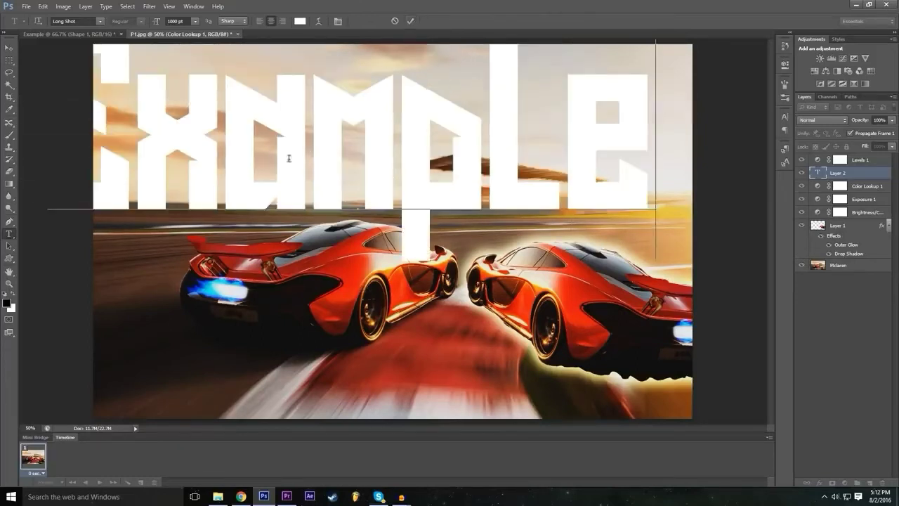
{"action": "left_click_drag", "start_coordinate": [233, 293], "coordinate": [279, 297]}
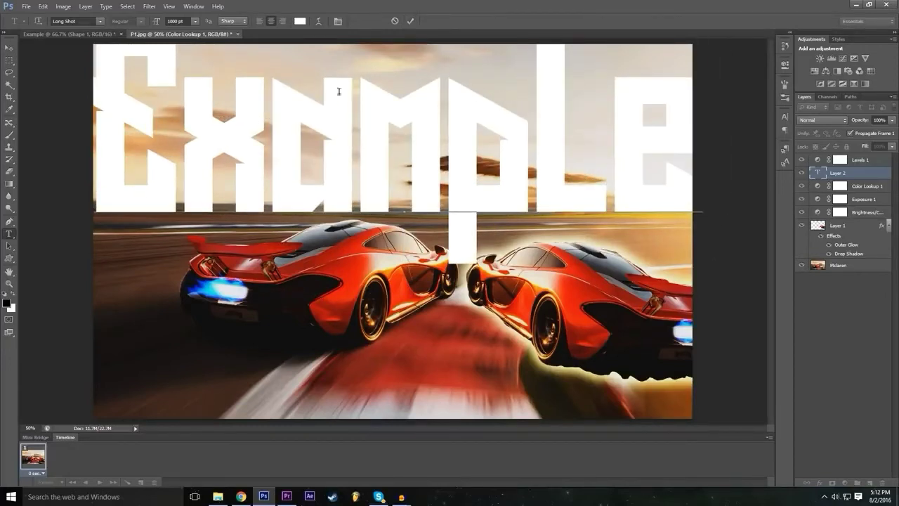
- Change the font of the whole "Example" text to Nexa Bold
{"action": "key", "text": "ctrl+a"}
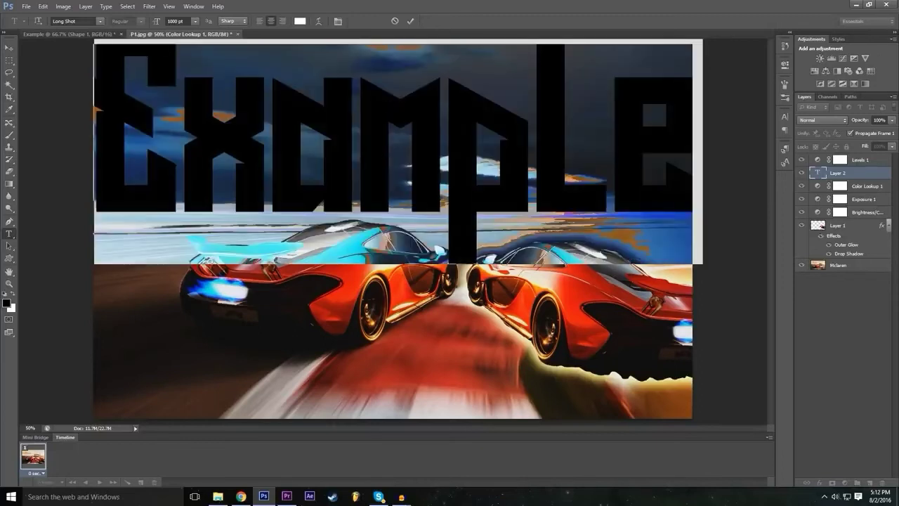
{"action": "left_click", "coordinate": [176, 21]}
{"action": "left_click", "coordinate": [100, 21]}
{"action": "scroll", "coordinate": [123, 222], "scroll_direction": "down", "scroll_amount": 5}
{"action": "scroll", "coordinate": [121, 220], "scroll_direction": "up", "scroll_amount": 5}
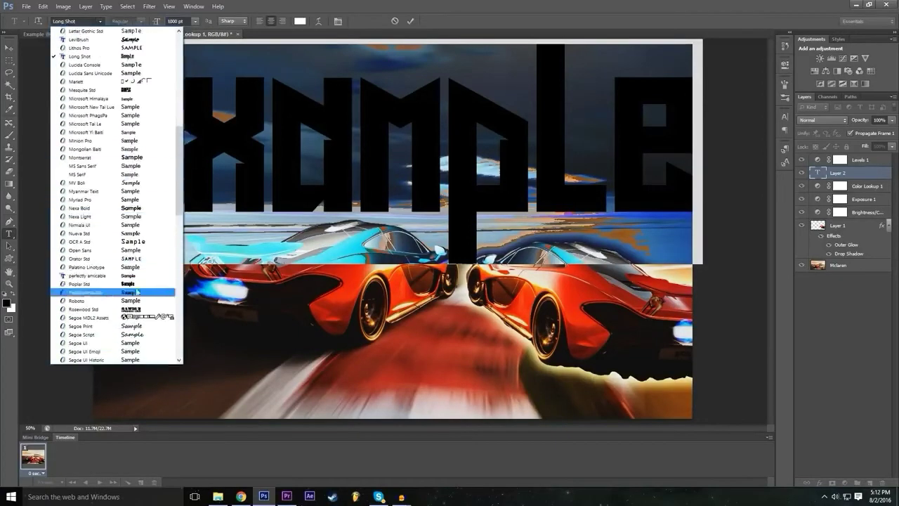
{"action": "left_click", "coordinate": [126, 123]}
{"action": "left_click", "coordinate": [103, 23]}
{"action": "scroll", "coordinate": [123, 155], "scroll_direction": "up", "scroll_amount": 2}
{"action": "left_click", "coordinate": [136, 217]}
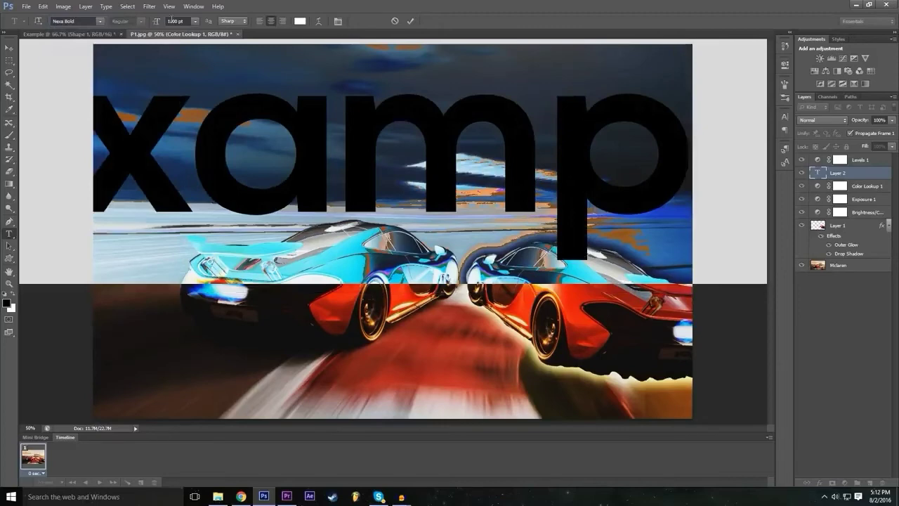
- Try the 72 pt preset size on the "Example" text
{"action": "left_click", "coordinate": [172, 20]}
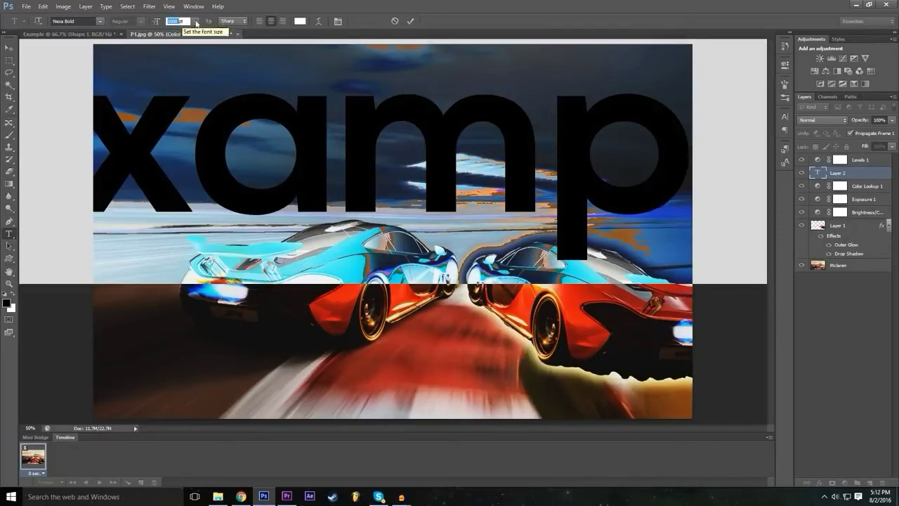
{"action": "left_click", "coordinate": [195, 21]}
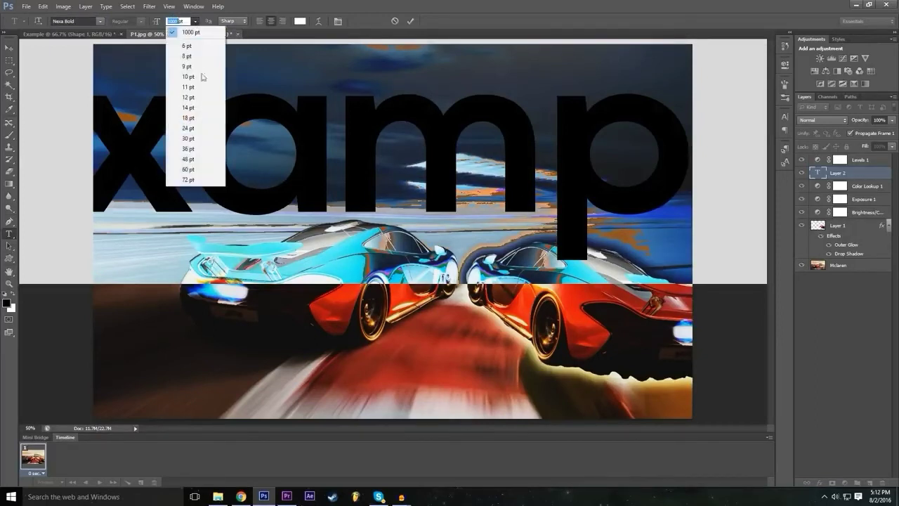
{"action": "left_click", "coordinate": [188, 179]}
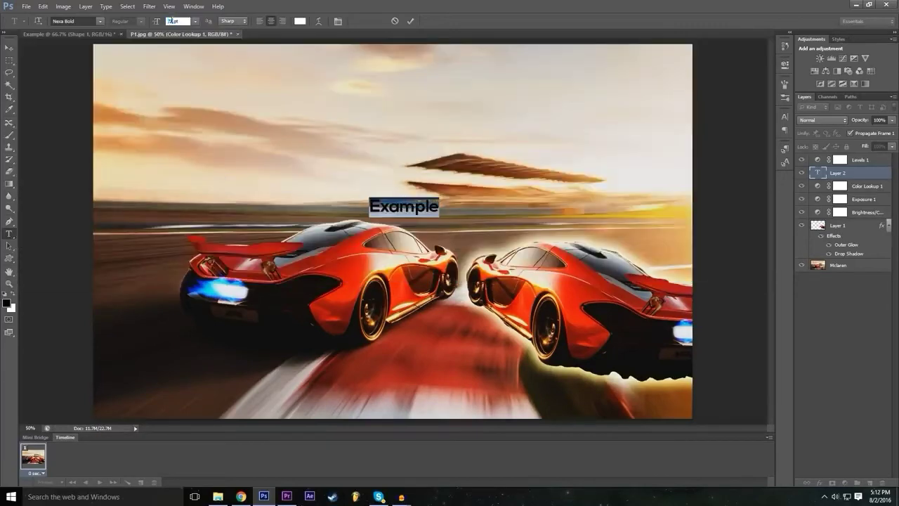
- Set the "Example" text to 500 pt, position it in the sky above the cars and commit it
{"action": "left_click", "coordinate": [170, 21]}
{"action": "left_click", "coordinate": [158, 21]}
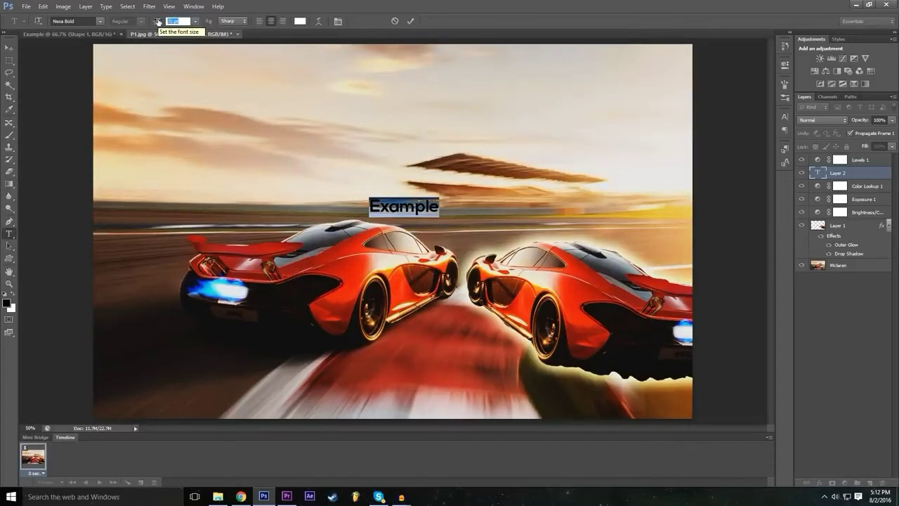
{"action": "type", "text": "500"}
{"action": "key", "text": "Return"}
{"action": "left_click_drag", "start_coordinate": [355, 261], "coordinate": [376, 245]}
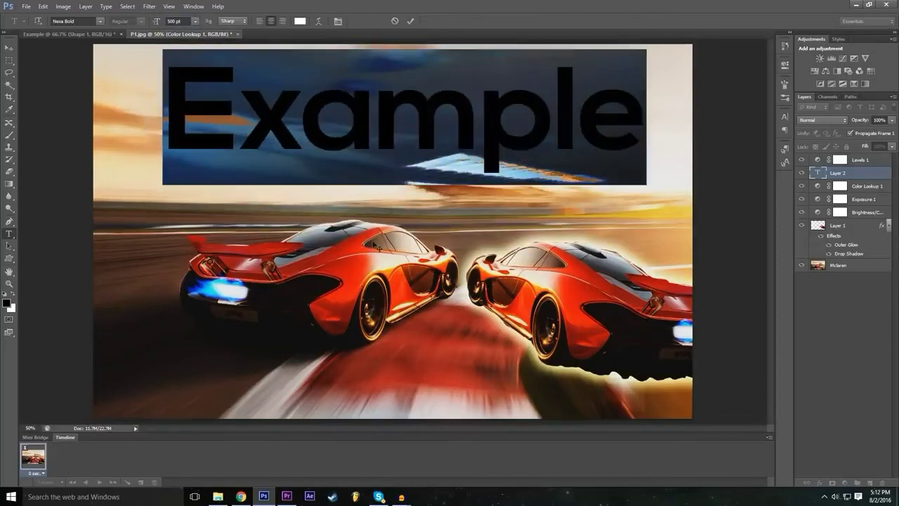
{"action": "left_click", "coordinate": [410, 21]}
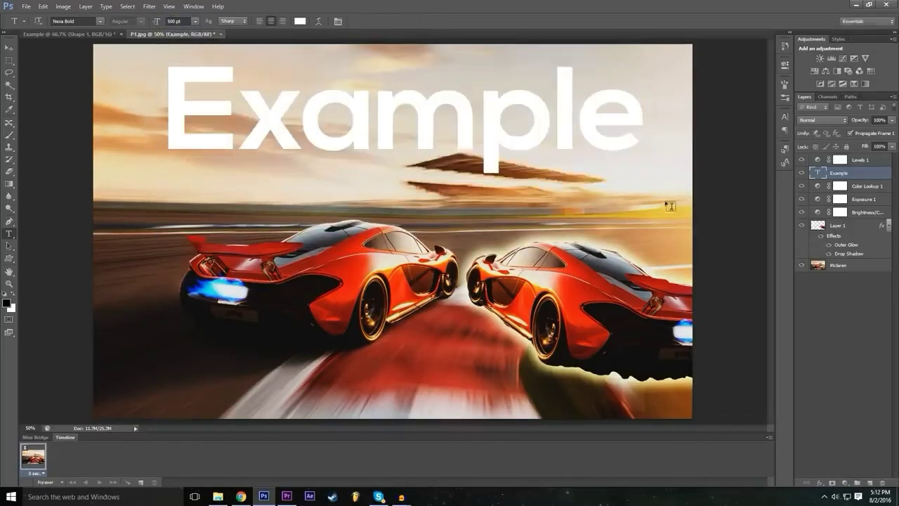
- Move the Example text layer above Levels 1 and open its blending options
{"action": "left_click_drag", "start_coordinate": [854, 175], "coordinate": [831, 162]}
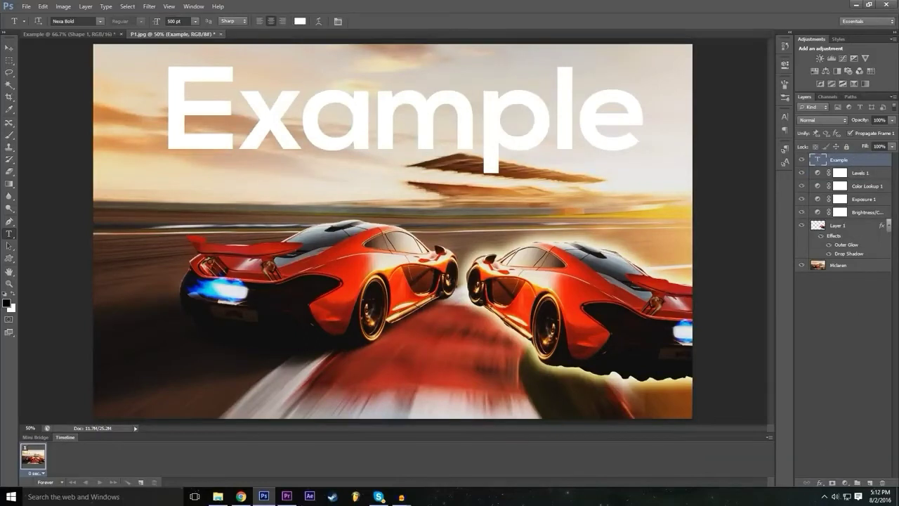
{"action": "left_click", "coordinate": [820, 483]}
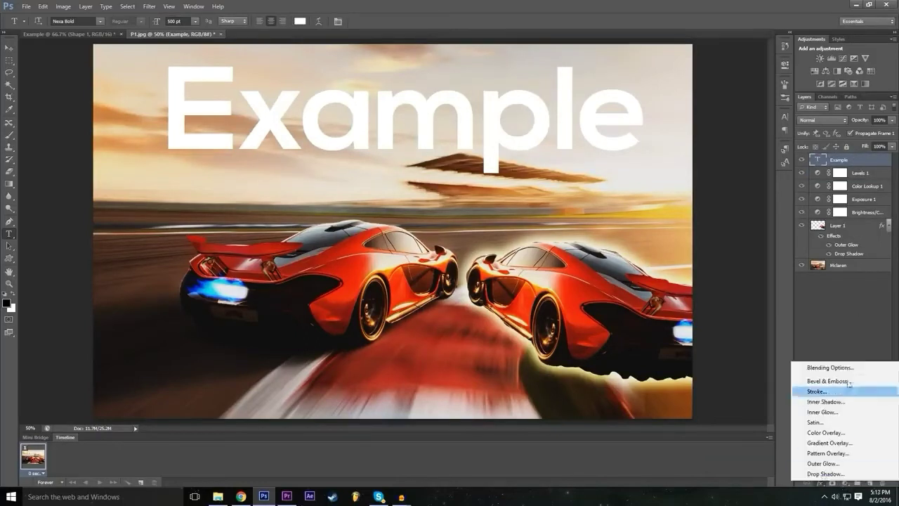
{"action": "left_click", "coordinate": [833, 371]}
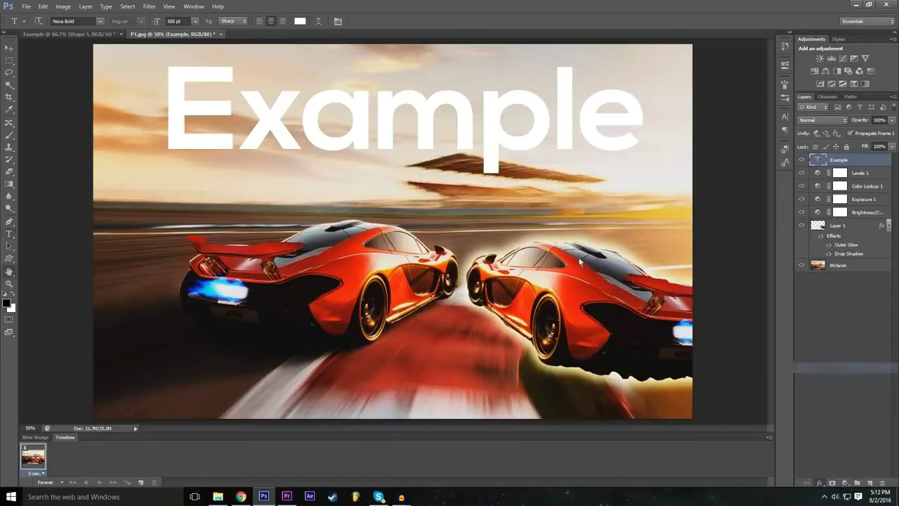
- Try the Overlay, Difference and Exclusion blend modes on the Example text layer
{"action": "left_click", "coordinate": [650, 168]}
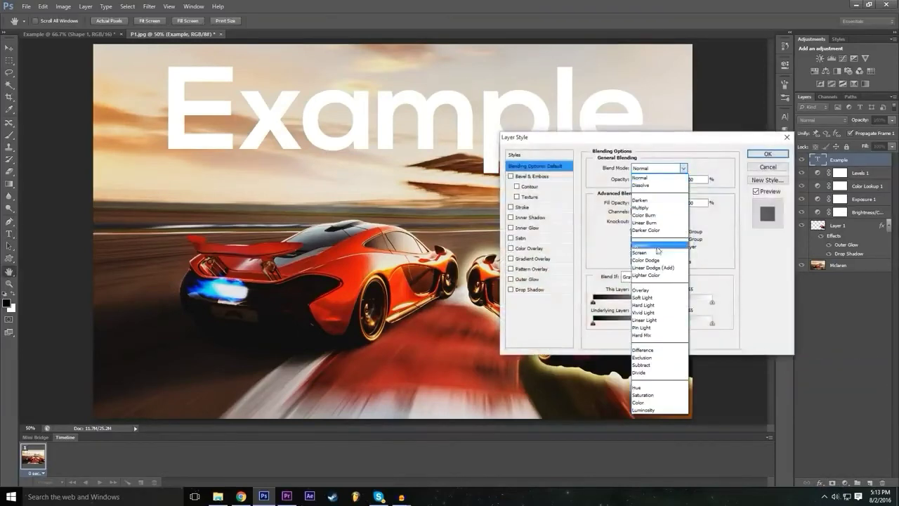
{"action": "left_click", "coordinate": [657, 290]}
{"action": "key", "text": "Tab"}
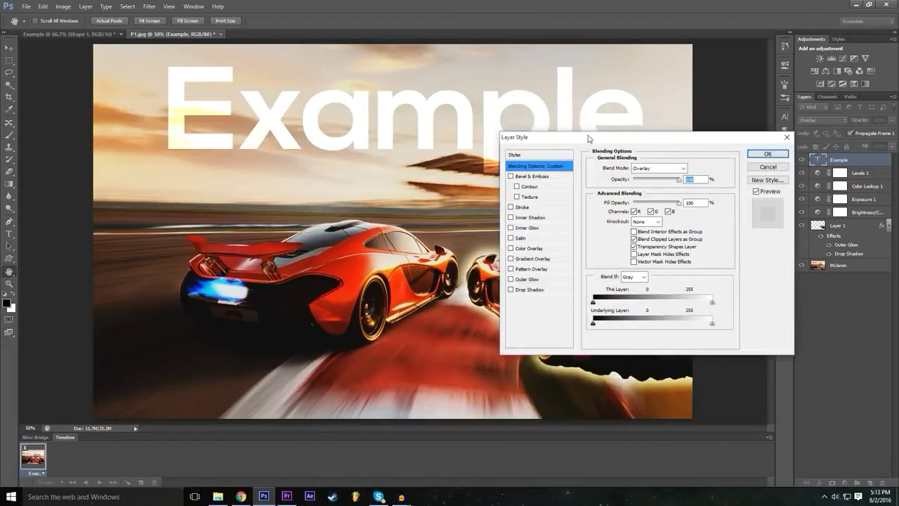
{"action": "left_click", "coordinate": [653, 168]}
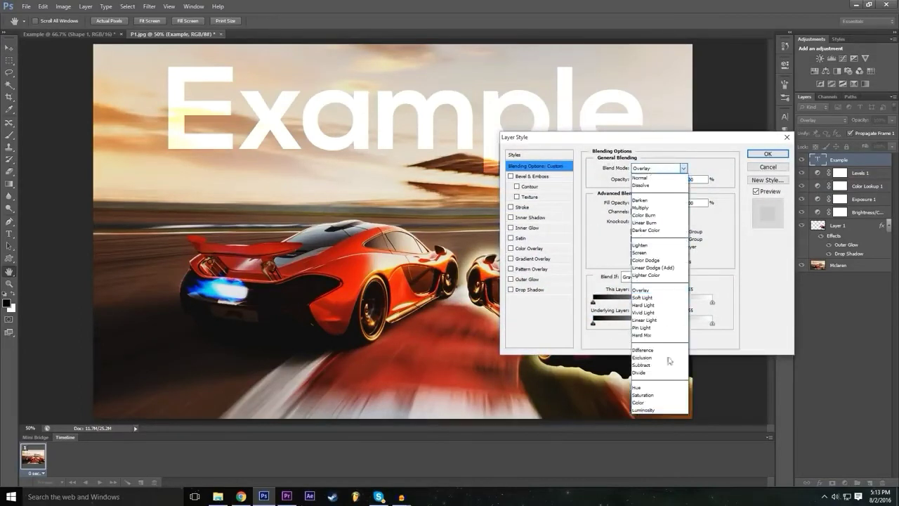
{"action": "left_click", "coordinate": [660, 350]}
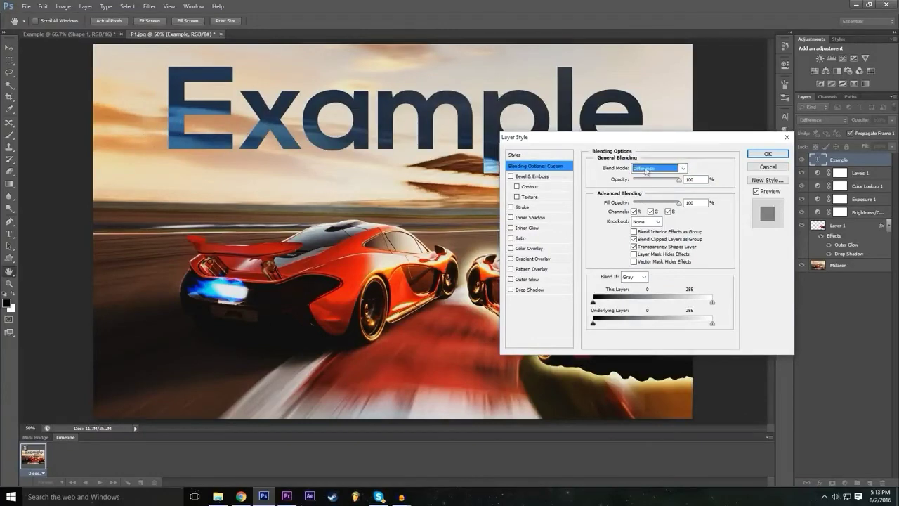
{"action": "left_click", "coordinate": [645, 170]}
{"action": "left_click", "coordinate": [657, 359]}
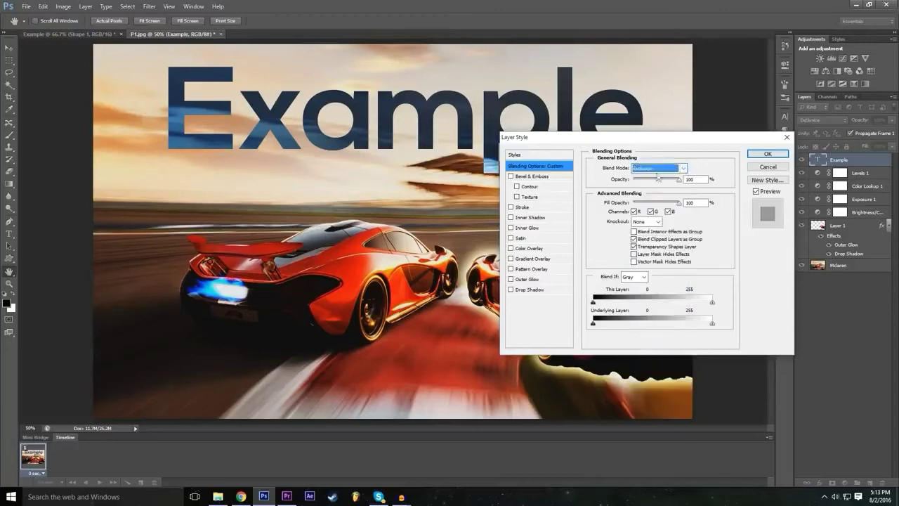
- Try the Darken, Color Burn, Overlay and Vivid Light blend modes on the Example text layer
{"action": "left_click", "coordinate": [656, 171]}
{"action": "left_click", "coordinate": [659, 202]}
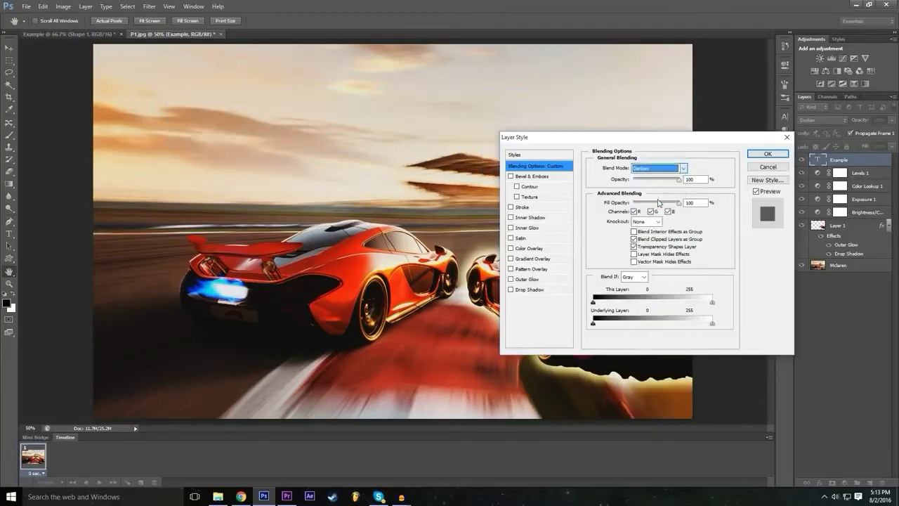
{"action": "left_click", "coordinate": [657, 168]}
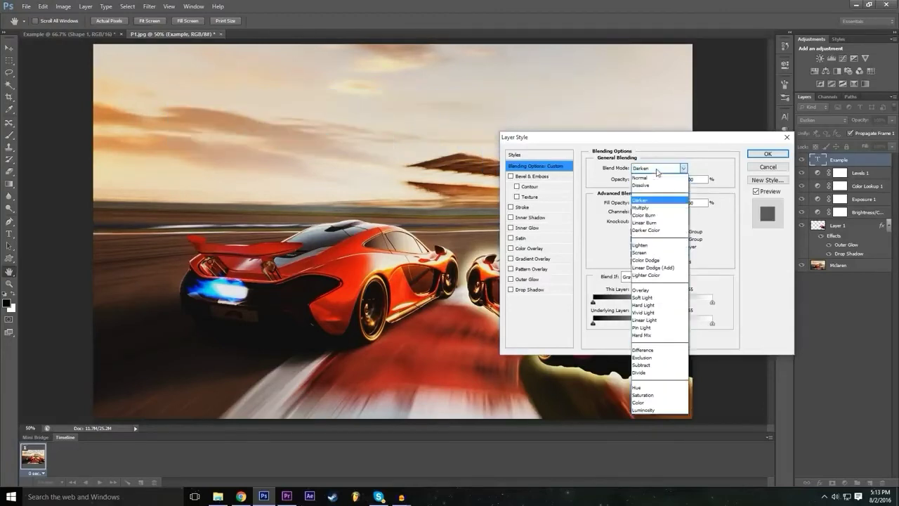
{"action": "left_click", "coordinate": [657, 215]}
{"action": "left_click", "coordinate": [659, 169]}
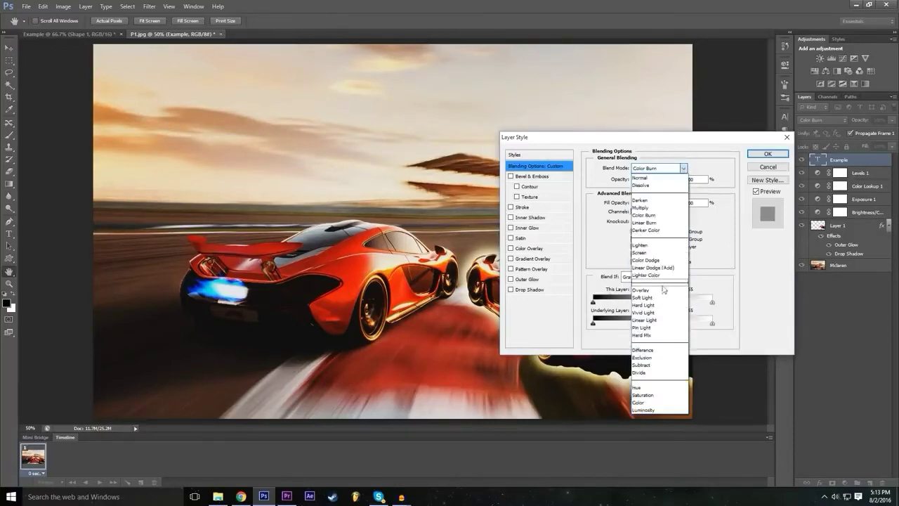
{"action": "left_click", "coordinate": [663, 288]}
{"action": "left_click", "coordinate": [656, 169]}
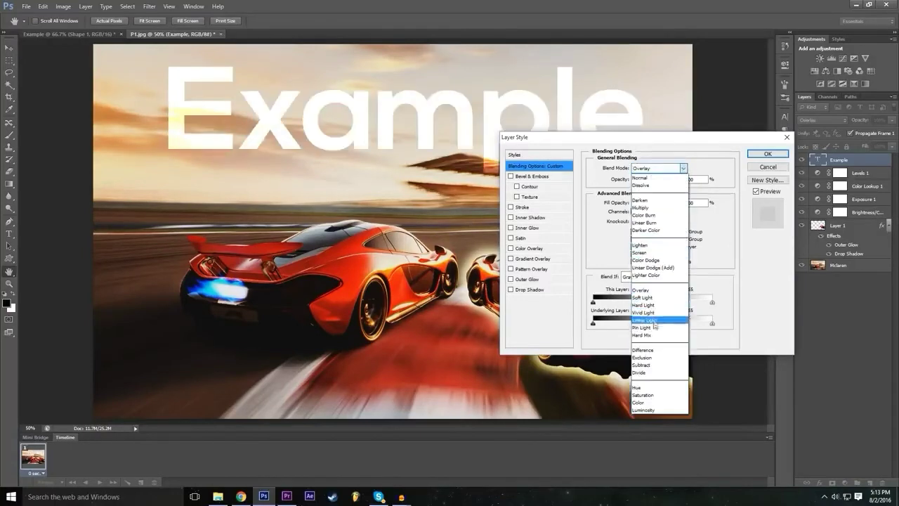
{"action": "left_click", "coordinate": [661, 313]}
- Set the Example text layer's blend mode to Difference and apply the layer style
{"action": "left_click", "coordinate": [656, 169]}
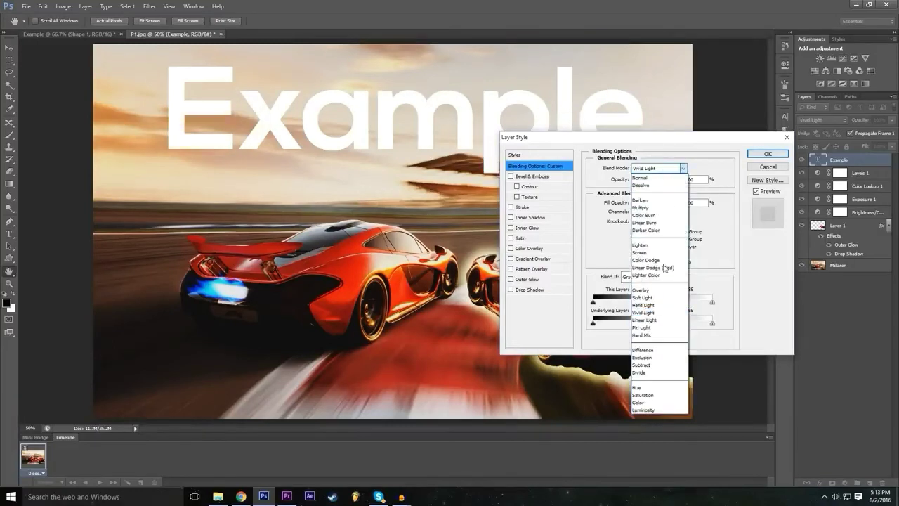
{"action": "left_click", "coordinate": [661, 350]}
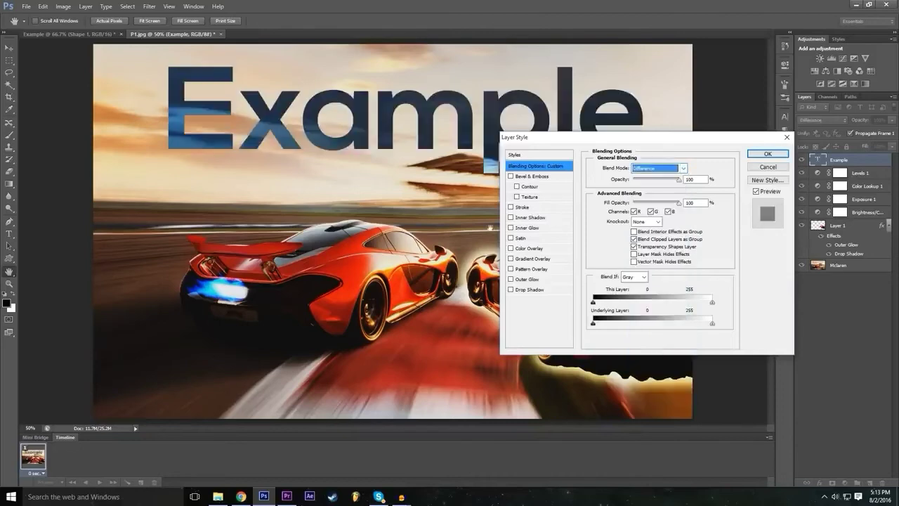
{"action": "left_click", "coordinate": [768, 156]}
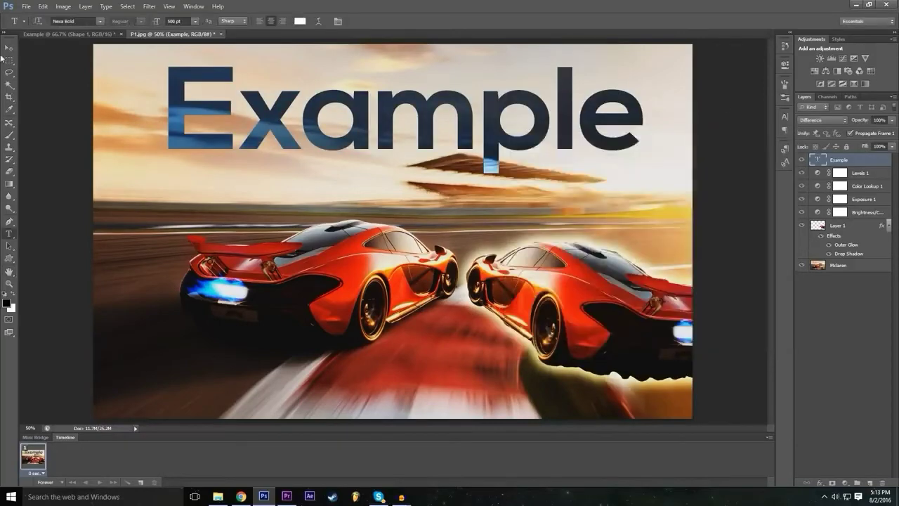
- Move the "Example" text slightly up and left, close to the upper-left corner of the image
{"action": "key", "text": "v"}
{"action": "left_click_drag", "start_coordinate": [334, 115], "coordinate": [263, 121]}
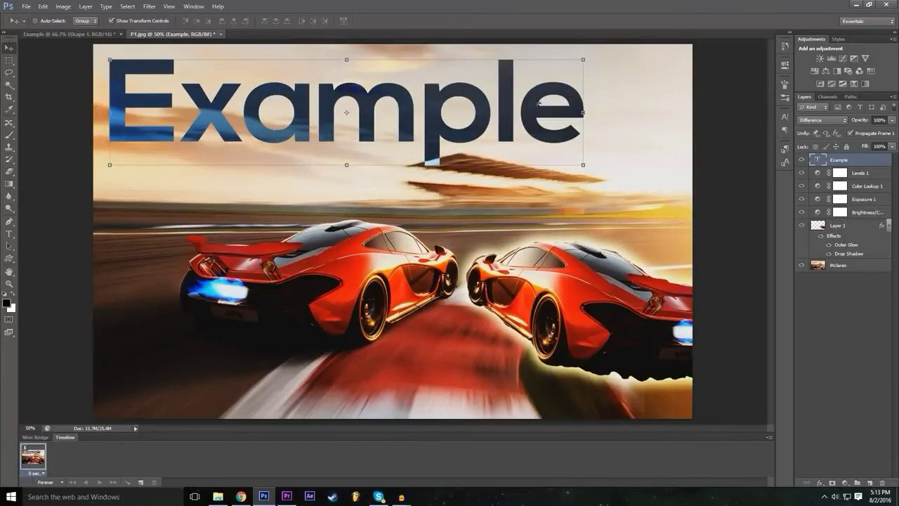
{"action": "left_click", "coordinate": [878, 327]}
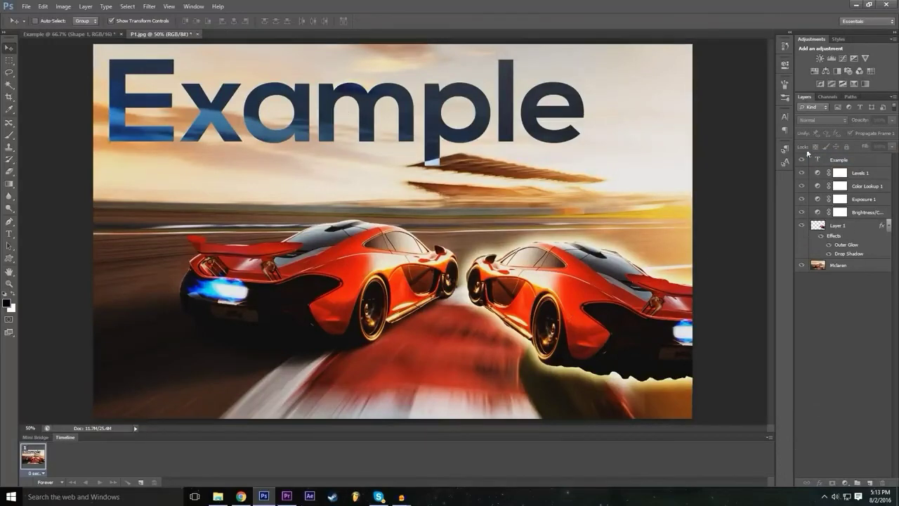
{"action": "left_click", "coordinate": [834, 164]}
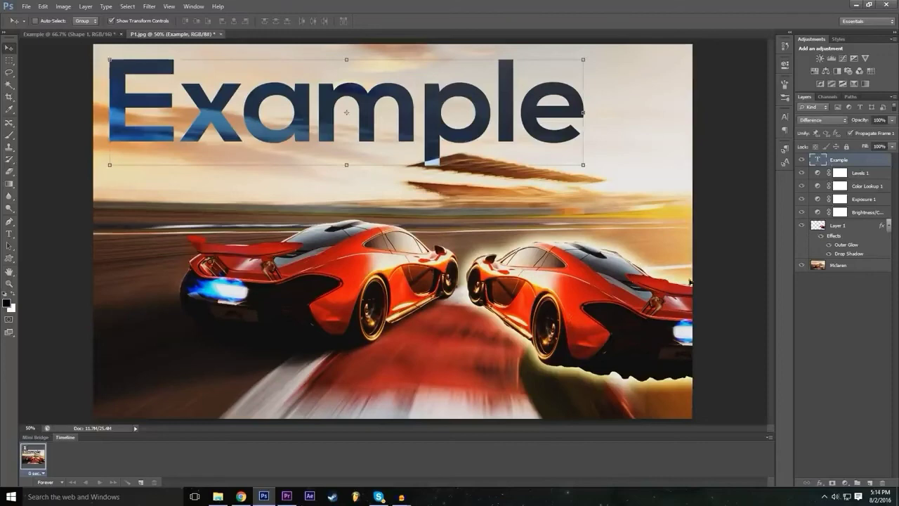
{"action": "left_click", "coordinate": [819, 483]}
{"action": "left_click", "coordinate": [822, 485]}
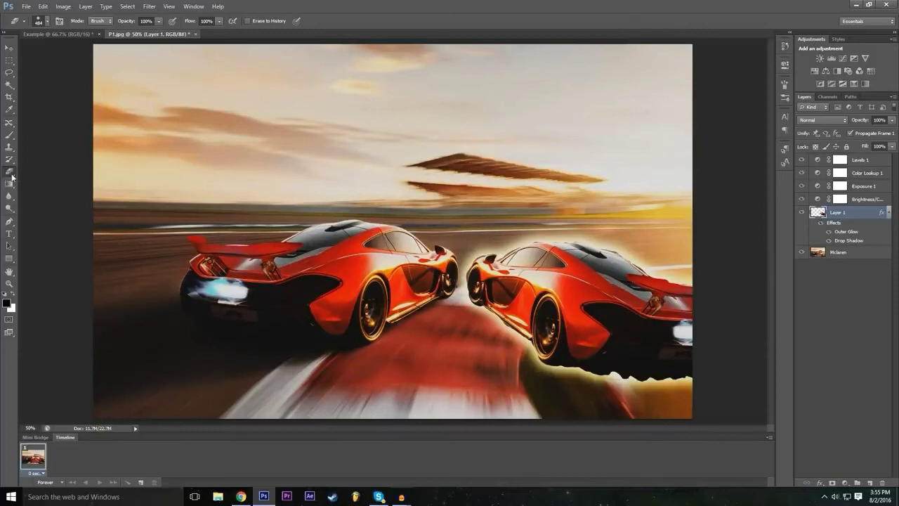
- Set the Eraser's brush size to 100 px and lower its hardness for soft edges
{"action": "left_click", "coordinate": [49, 21]}
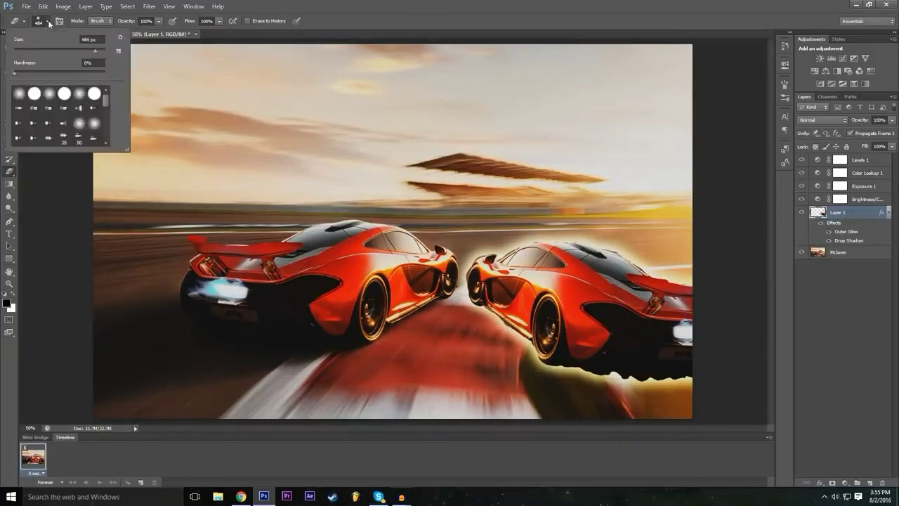
{"action": "left_click", "coordinate": [13, 74]}
{"action": "left_click", "coordinate": [68, 49]}
{"action": "type", "text": "100"}
{"action": "key", "text": "Return"}
{"action": "key", "text": "Tab"}
{"action": "type", "text": "13"}
{"action": "key", "text": "Return"}
{"action": "left_click_drag", "start_coordinate": [31, 78], "coordinate": [22, 77]}
{"action": "left_click", "coordinate": [394, 4]}
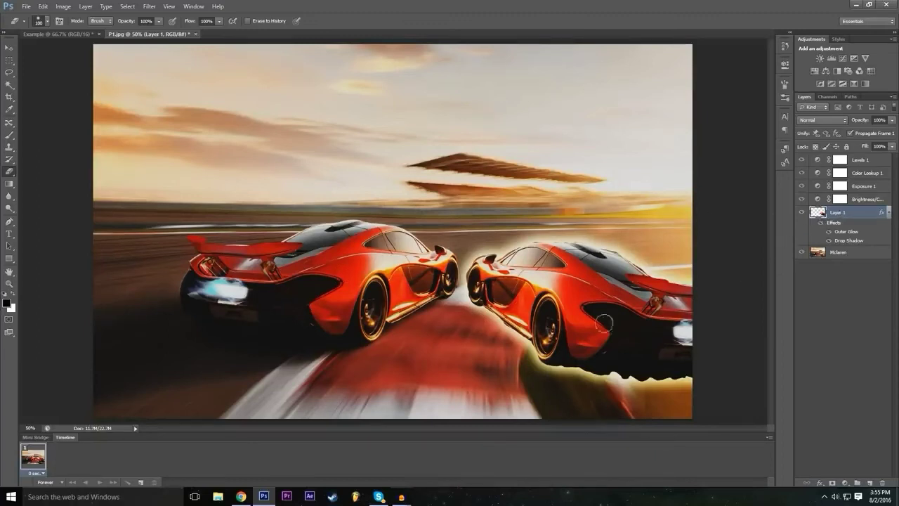
- Try erasing most of the mirrored car on Layer 1 with the soft brush, and undo the erasing
{"action": "mouse_move", "coordinate": [492, 331]}
{"action": "left_mouse_down"}
{"action": "mouse_move", "coordinate": [597, 236]}
{"action": "mouse_move", "coordinate": [502, 302]}
{"action": "mouse_move", "coordinate": [534, 281]}
{"action": "mouse_move", "coordinate": [491, 267]}
{"action": "mouse_move", "coordinate": [483, 248]}
{"action": "mouse_move", "coordinate": [483, 268]}
{"action": "mouse_move", "coordinate": [590, 281]}
{"action": "mouse_move", "coordinate": [604, 253]}
{"action": "mouse_move", "coordinate": [628, 295]}
{"action": "mouse_move", "coordinate": [661, 312]}
{"action": "mouse_move", "coordinate": [680, 281]}
{"action": "mouse_move", "coordinate": [672, 319]}
{"action": "left_mouse_up"}
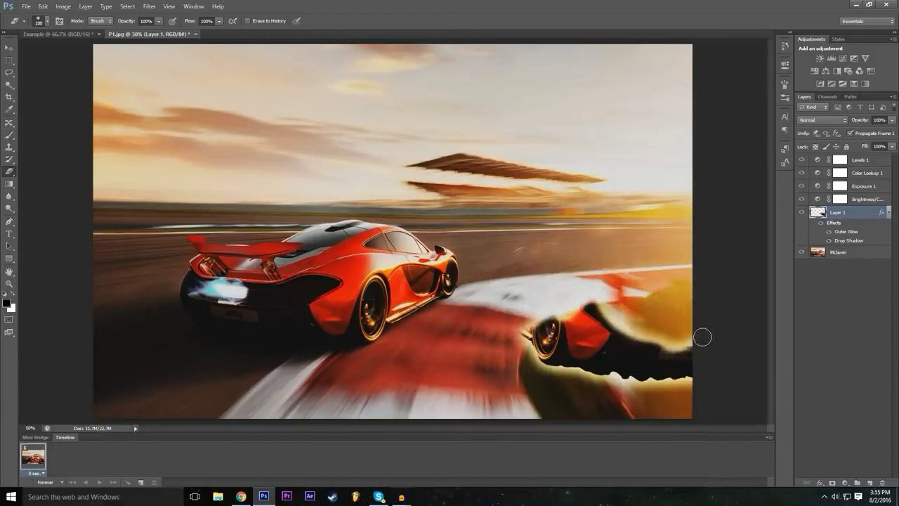
{"action": "left_click", "coordinate": [43, 6]}
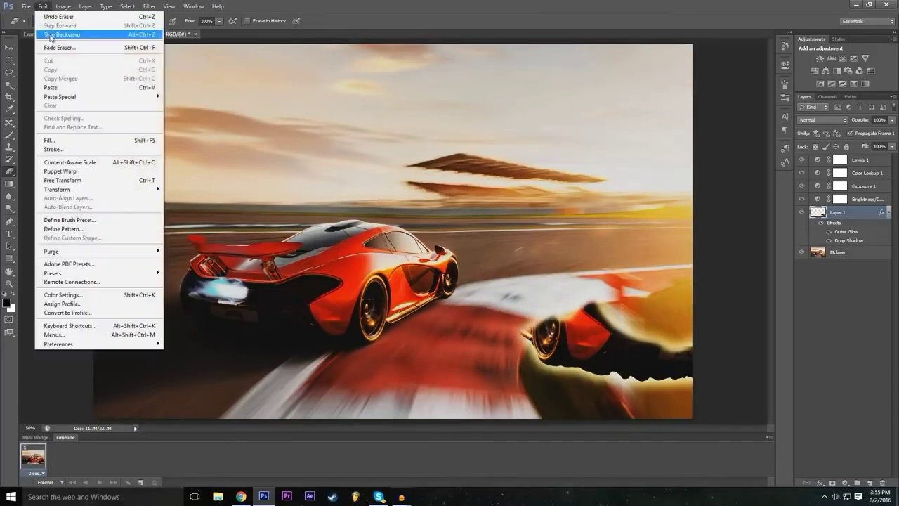
{"action": "left_click", "coordinate": [53, 33]}
- Set the Eraser's hardness to 100% and erase the front part of the mirrored car on Layer 1
{"action": "left_click", "coordinate": [47, 22]}
{"action": "left_click_drag", "start_coordinate": [35, 71], "coordinate": [27, 72]}
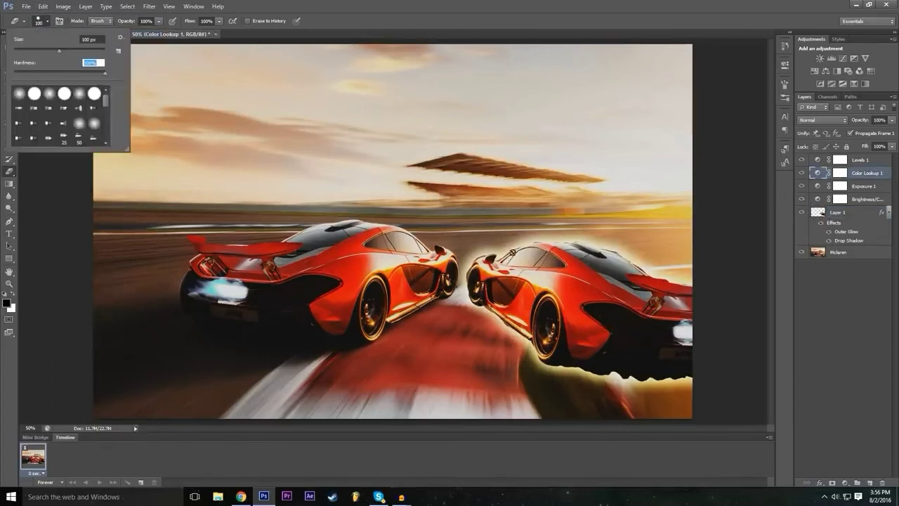
{"action": "key", "text": "Return"}
{"action": "left_click", "coordinate": [829, 211]}
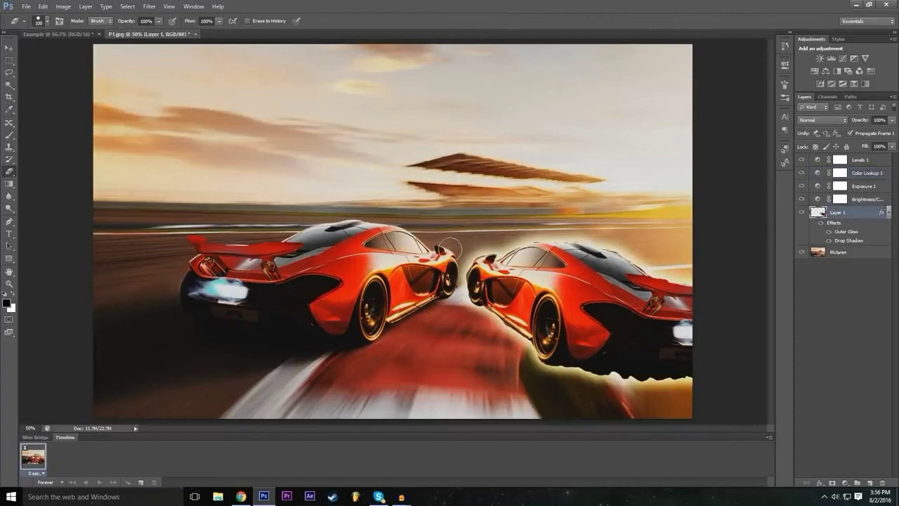
{"action": "mouse_move", "coordinate": [467, 316]}
{"action": "left_mouse_down"}
{"action": "mouse_move", "coordinate": [508, 241]}
{"action": "mouse_move", "coordinate": [471, 274]}
{"action": "left_mouse_up"}
{"action": "mouse_move", "coordinate": [553, 215]}
{"action": "left_mouse_down"}
{"action": "mouse_move", "coordinate": [479, 313]}
{"action": "mouse_move", "coordinate": [570, 215]}
{"action": "mouse_move", "coordinate": [462, 348]}
{"action": "left_mouse_up"}
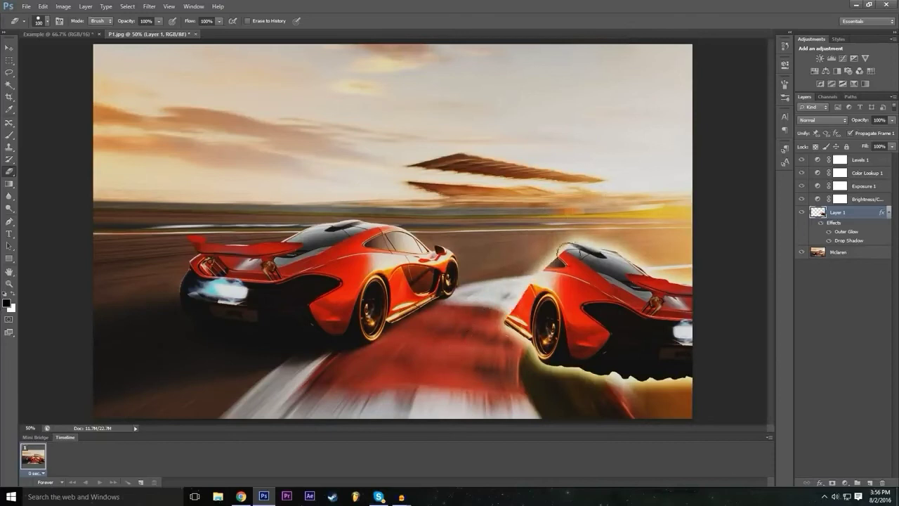
- Set the Eraser's hardness to 0% and erase a soft stroke across the rear half of the mirrored car
{"action": "left_click", "coordinate": [48, 21]}
{"action": "left_click_drag", "start_coordinate": [61, 74], "coordinate": [2, 89]}
{"action": "left_click", "coordinate": [606, 4]}
{"action": "mouse_move", "coordinate": [646, 280]}
{"action": "left_mouse_down"}
{"action": "mouse_move", "coordinate": [621, 314]}
{"action": "mouse_move", "coordinate": [555, 362]}
{"action": "mouse_move", "coordinate": [657, 276]}
{"action": "mouse_move", "coordinate": [562, 362]}
{"action": "left_mouse_up"}
{"action": "mouse_move", "coordinate": [577, 331]}
{"action": "left_mouse_down"}
{"action": "mouse_move", "coordinate": [607, 320]}
{"action": "mouse_move", "coordinate": [594, 309]}
{"action": "mouse_move", "coordinate": [583, 316]}
{"action": "mouse_move", "coordinate": [604, 312]}
{"action": "left_mouse_up"}
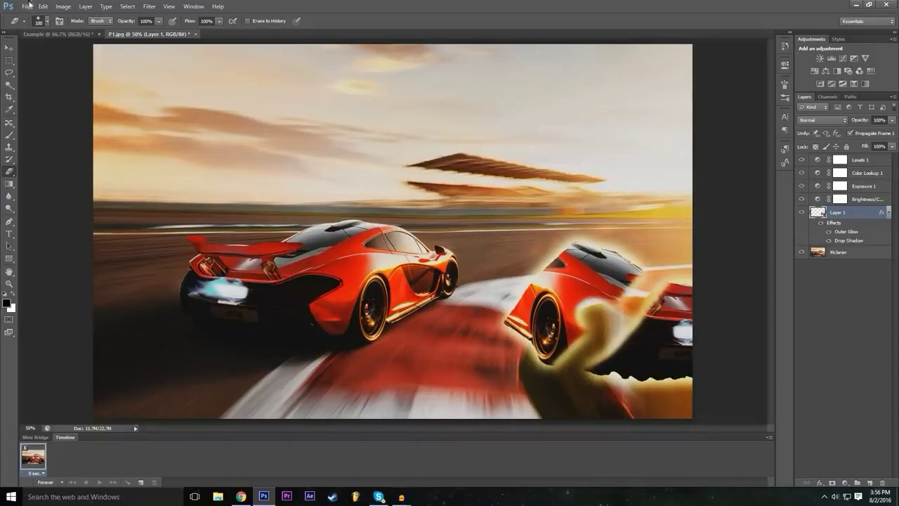
- Choose a 59 px preset brush tip for the Eraser and erase most of the remaining mirrored car
{"action": "left_click", "coordinate": [42, 22]}
{"action": "scroll", "coordinate": [62, 109], "scroll_direction": "down", "scroll_amount": 5}
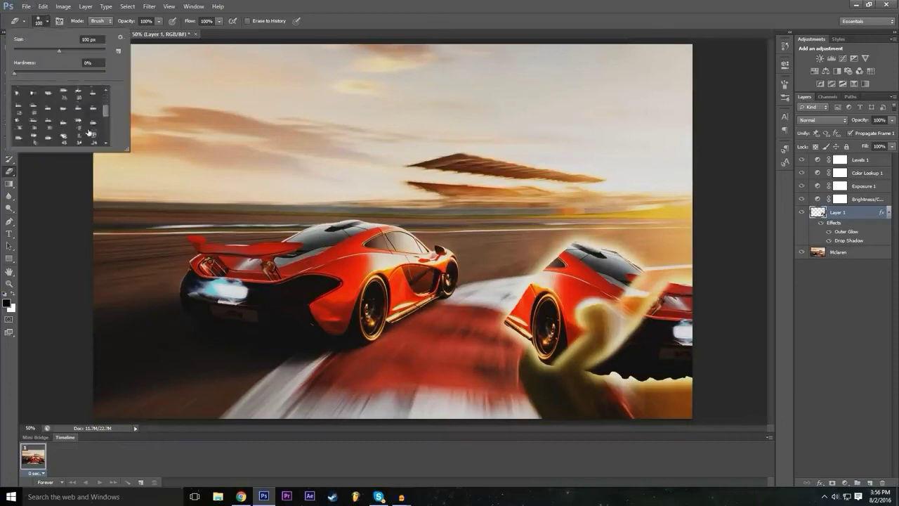
{"action": "left_click", "coordinate": [94, 106]}
{"action": "left_click", "coordinate": [64, 106]}
{"action": "mouse_move", "coordinate": [567, 286]}
{"action": "left_mouse_down"}
{"action": "mouse_move", "coordinate": [555, 321]}
{"action": "mouse_move", "coordinate": [524, 313]}
{"action": "mouse_move", "coordinate": [597, 262]}
{"action": "mouse_move", "coordinate": [580, 250]}
{"action": "left_mouse_up"}
{"action": "mouse_move", "coordinate": [640, 302]}
{"action": "left_mouse_down"}
{"action": "mouse_move", "coordinate": [636, 331]}
{"action": "mouse_move", "coordinate": [672, 334]}
{"action": "mouse_move", "coordinate": [671, 362]}
{"action": "mouse_move", "coordinate": [635, 387]}
{"action": "mouse_move", "coordinate": [590, 355]}
{"action": "mouse_move", "coordinate": [512, 349]}
{"action": "mouse_move", "coordinate": [537, 331]}
{"action": "mouse_move", "coordinate": [509, 318]}
{"action": "mouse_move", "coordinate": [531, 292]}
{"action": "mouse_move", "coordinate": [536, 307]}
{"action": "mouse_move", "coordinate": [526, 274]}
{"action": "left_mouse_up"}
{"action": "mouse_move", "coordinate": [552, 297]}
{"action": "left_mouse_down"}
{"action": "mouse_move", "coordinate": [565, 253]}
{"action": "mouse_move", "coordinate": [545, 270]}
{"action": "mouse_move", "coordinate": [579, 242]}
{"action": "mouse_move", "coordinate": [556, 263]}
{"action": "mouse_move", "coordinate": [614, 278]}
{"action": "mouse_move", "coordinate": [667, 362]}
{"action": "left_mouse_up"}
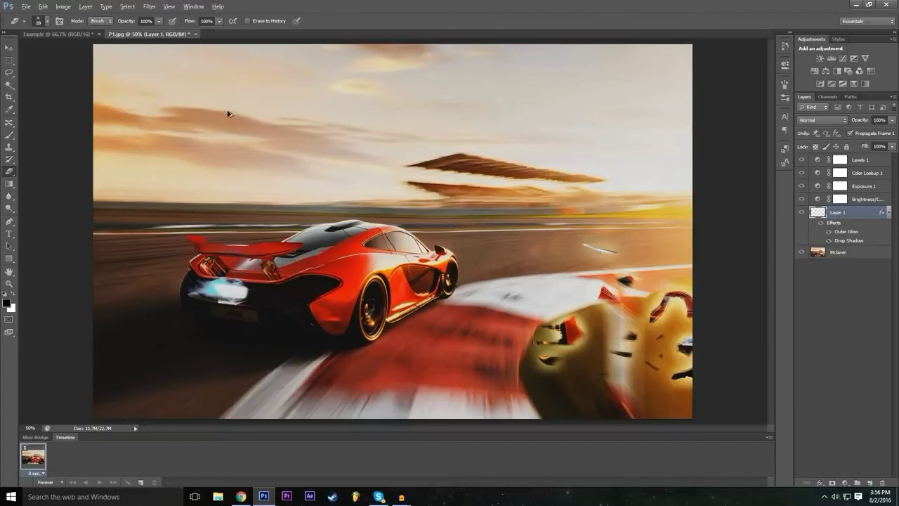
- Undo all the Eraser strokes on the mirrored car
{"action": "key", "text": "ctrl+z"}
{"action": "key", "text": "ctrl+alt+z"}
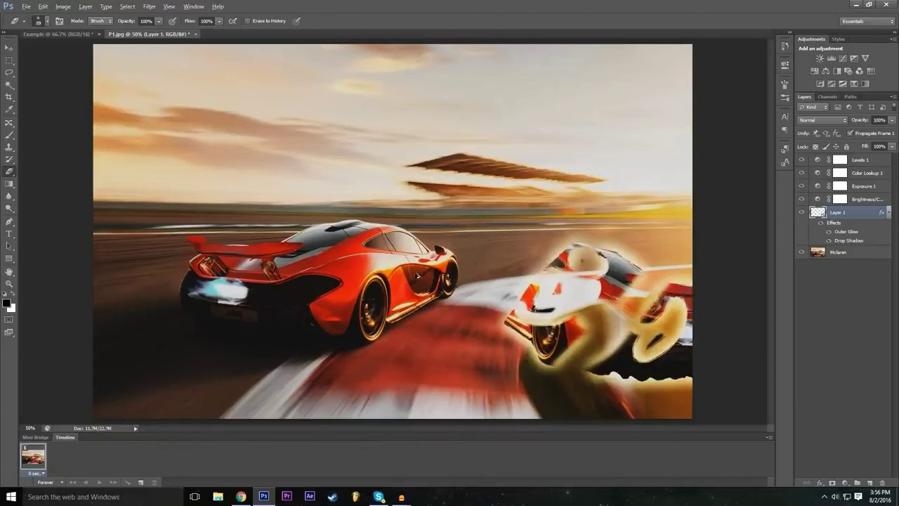
{"action": "key", "text": "ctrl+alt+z"}
{"action": "key", "text": "ctrl+alt+z"}
{"action": "key", "text": "ctrl+alt+z"}
{"action": "key", "text": "ctrl+alt+z"}
{"action": "key", "text": "ctrl+alt+z"}
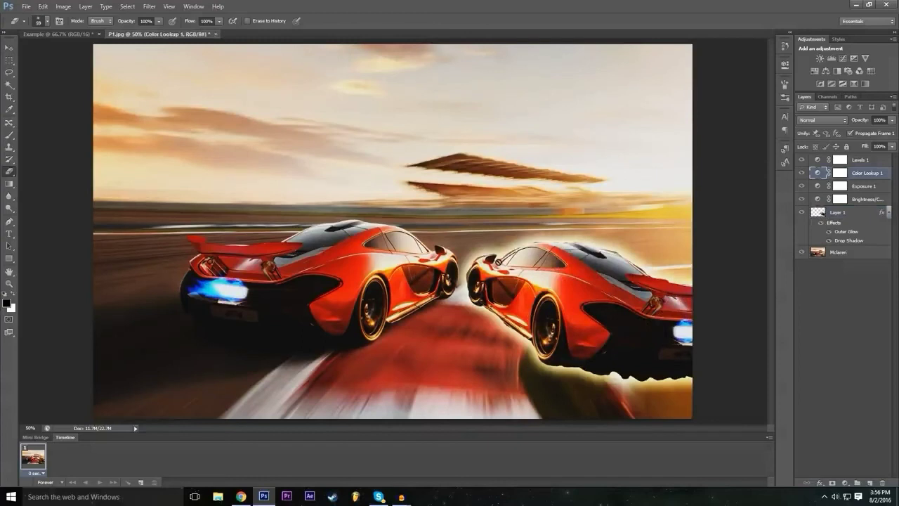
- Activate the Pen tool
{"action": "left_click", "coordinate": [9, 224]}
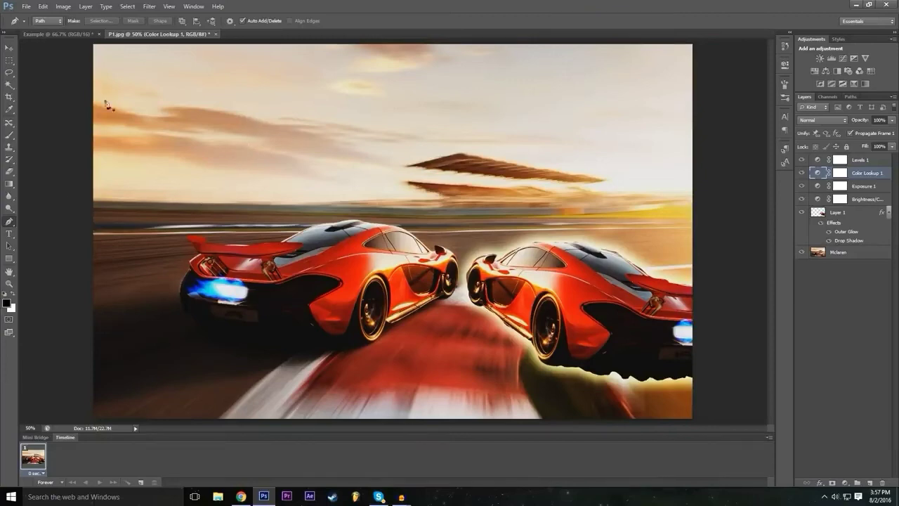
{"action": "left_click", "coordinate": [86, 34]}
{"action": "left_click", "coordinate": [150, 33]}
{"action": "left_click", "coordinate": [32, 6]}
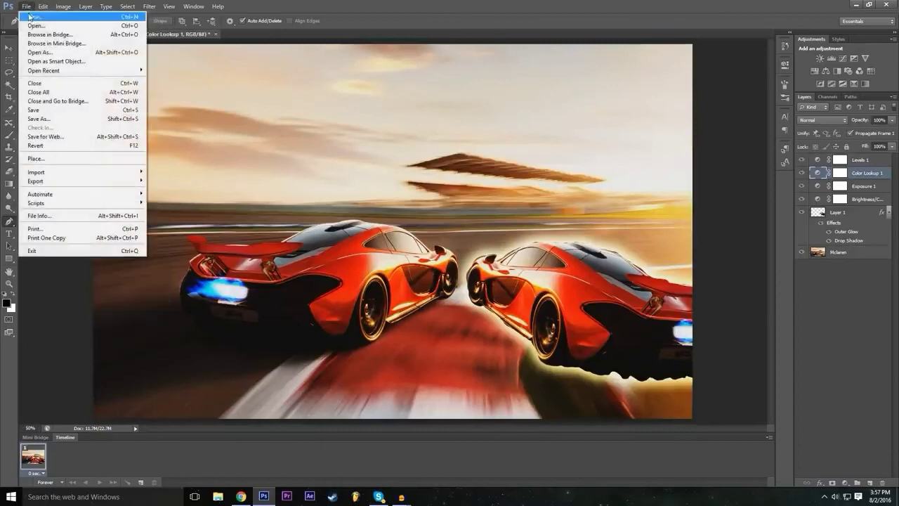
{"action": "left_click", "coordinate": [32, 17]}
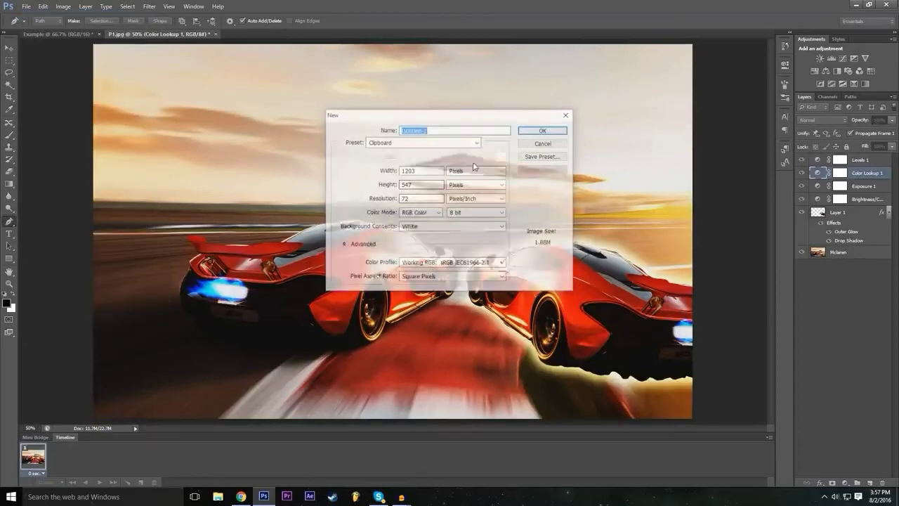
{"action": "double_click", "coordinate": [436, 173]}
{"action": "type", "text": "1920"}
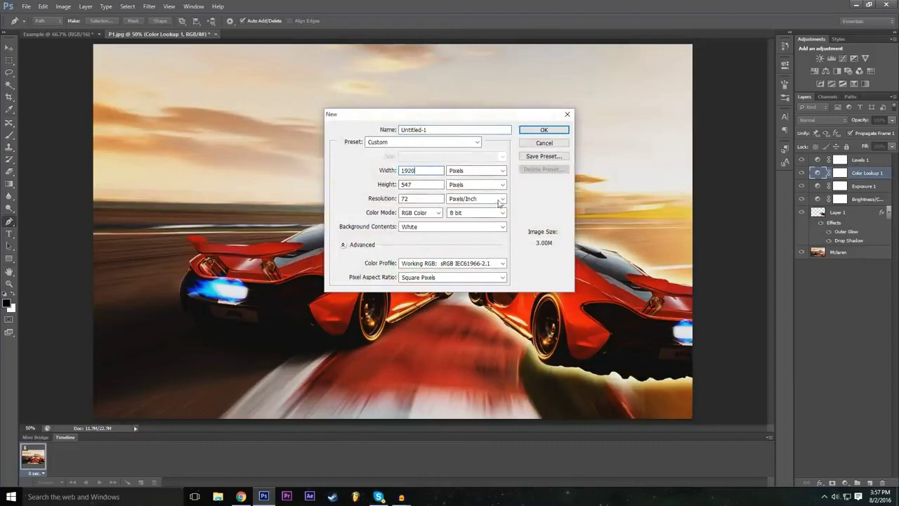
{"action": "left_click", "coordinate": [546, 144]}
- Switch to the Example document, hide the Rectangle 1 layer and select the Background layer
{"action": "left_click", "coordinate": [45, 32]}
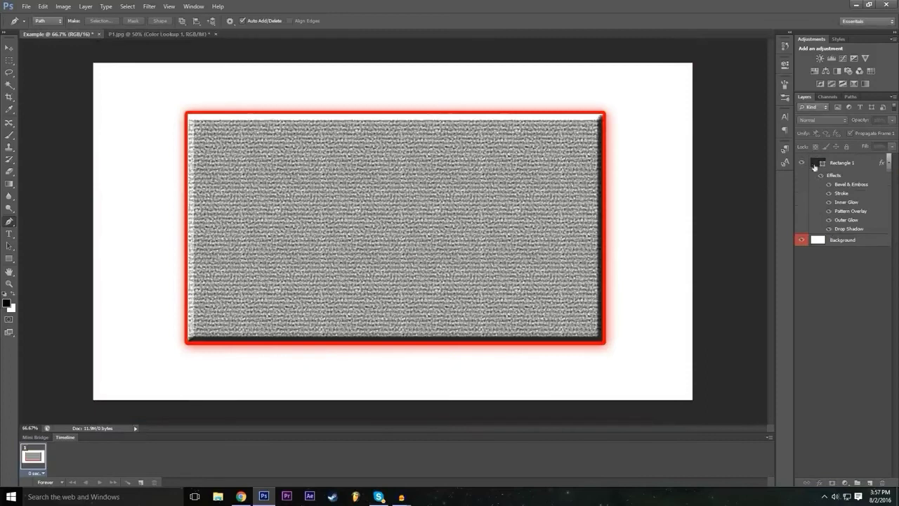
{"action": "left_click", "coordinate": [802, 162]}
{"action": "left_click", "coordinate": [839, 241]}
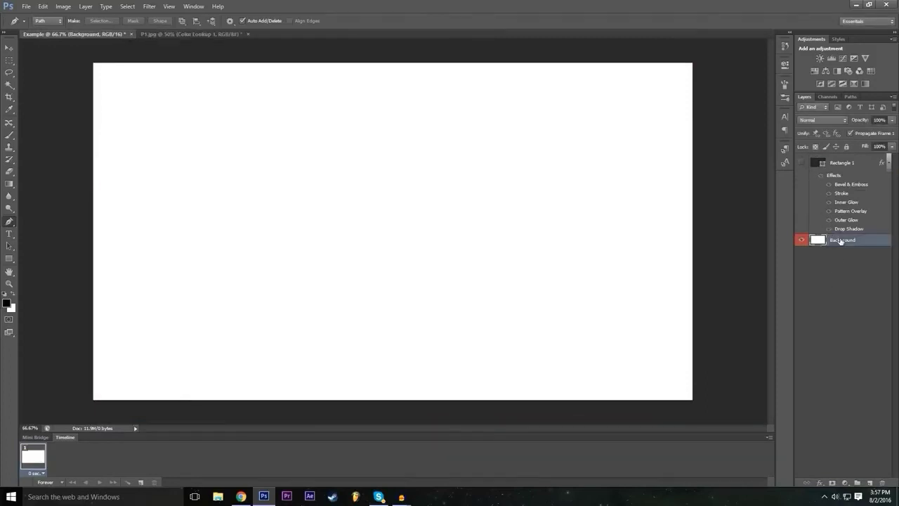
{"action": "left_click", "coordinate": [801, 163]}
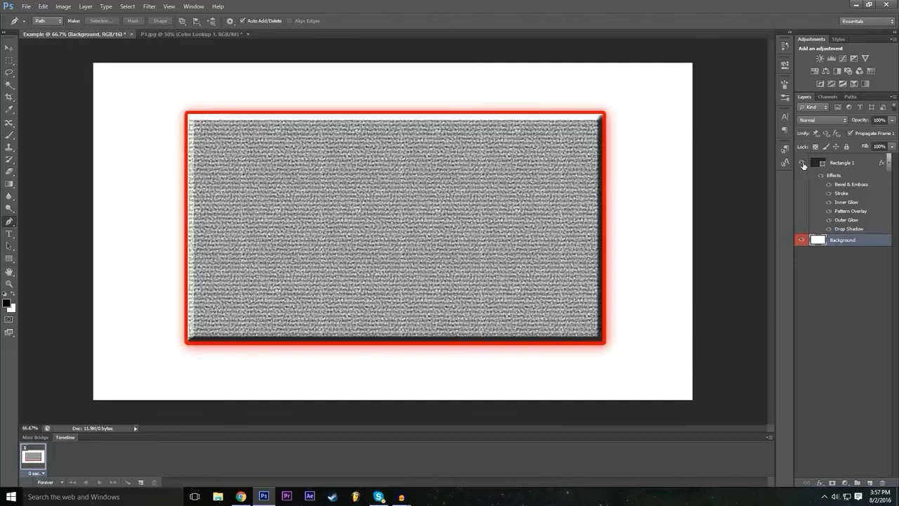
{"action": "left_click", "coordinate": [802, 162]}
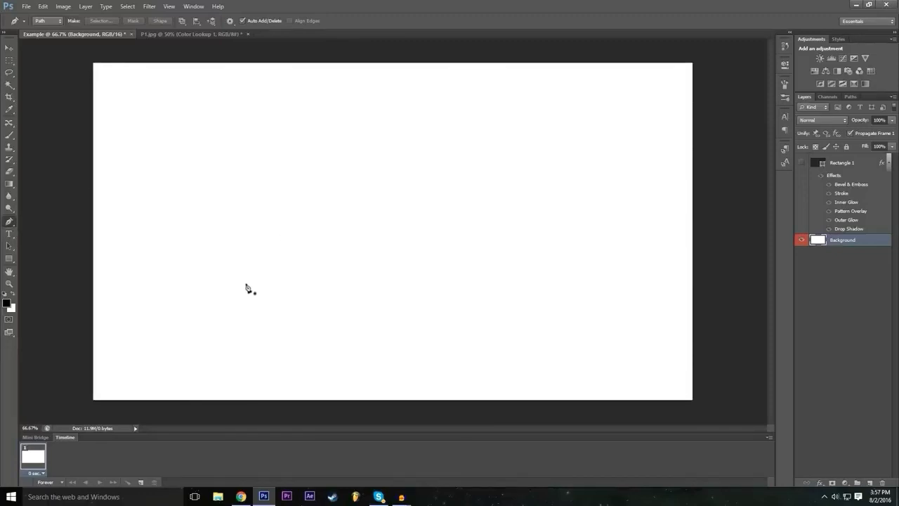
- Place a Pen path's first anchor point on the blank canvas, try a rough Z outline, and undo back to that anchor
{"action": "left_click", "coordinate": [249, 136]}
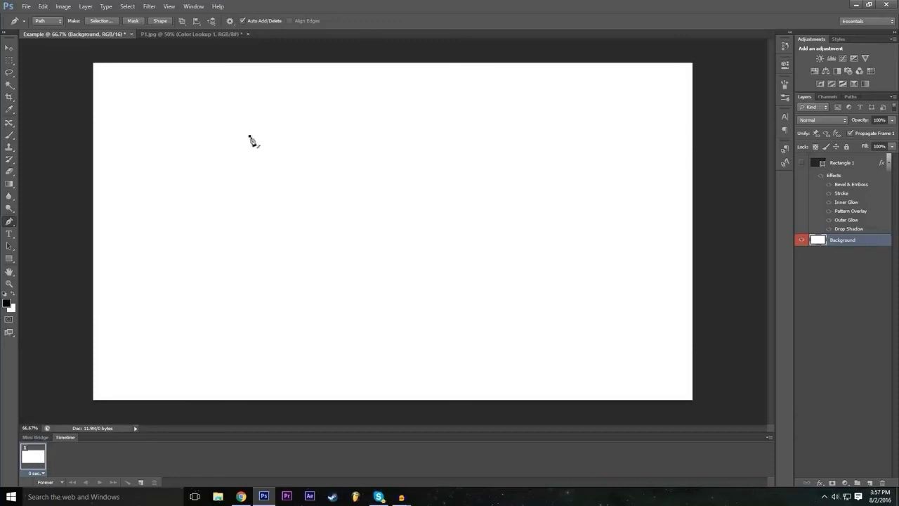
{"action": "left_click", "coordinate": [399, 133]}
{"action": "left_click", "coordinate": [247, 236]}
{"action": "left_click", "coordinate": [416, 237]}
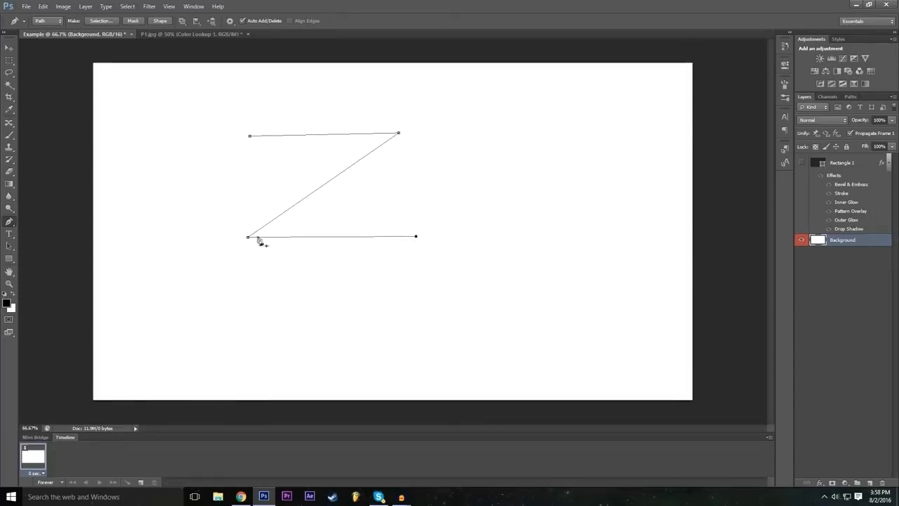
{"action": "key", "text": "ctrl+z"}
{"action": "key", "text": "ctrl+z"}
{"action": "key", "text": "ctrl+z"}
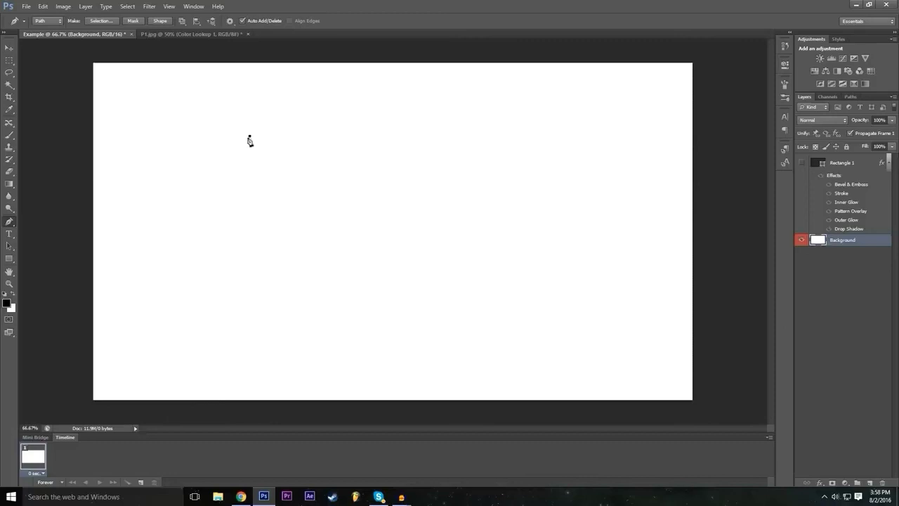
- Draw a straight-edged Z path with the Pen tool: a level upper edge, a diagonal down to the lower left and a level base
{"action": "left_click", "coordinate": [400, 136]}
{"action": "left_click", "coordinate": [42, 6]}
{"action": "left_click", "coordinate": [64, 16]}
{"action": "left_click", "coordinate": [399, 136]}
{"action": "left_click", "coordinate": [295, 239]}
{"action": "left_click_drag", "start_coordinate": [296, 240], "coordinate": [249, 281]}
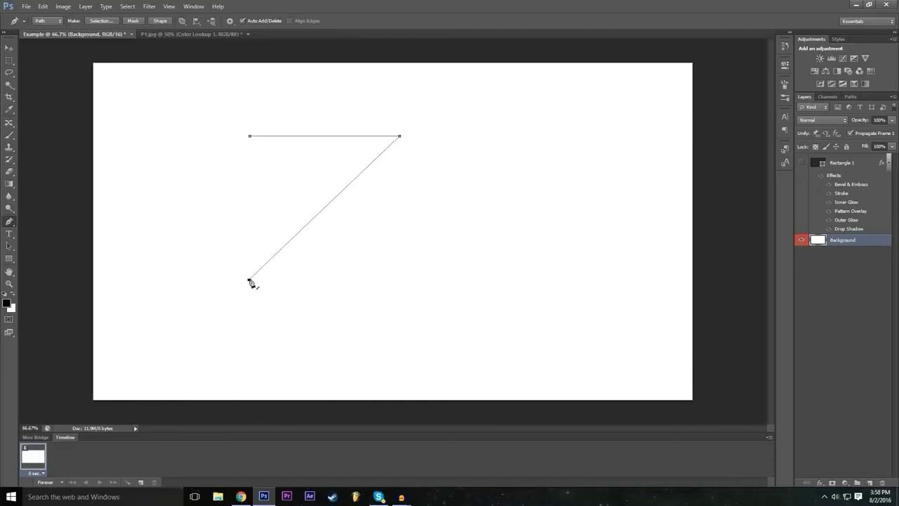
{"action": "left_click", "coordinate": [411, 279]}
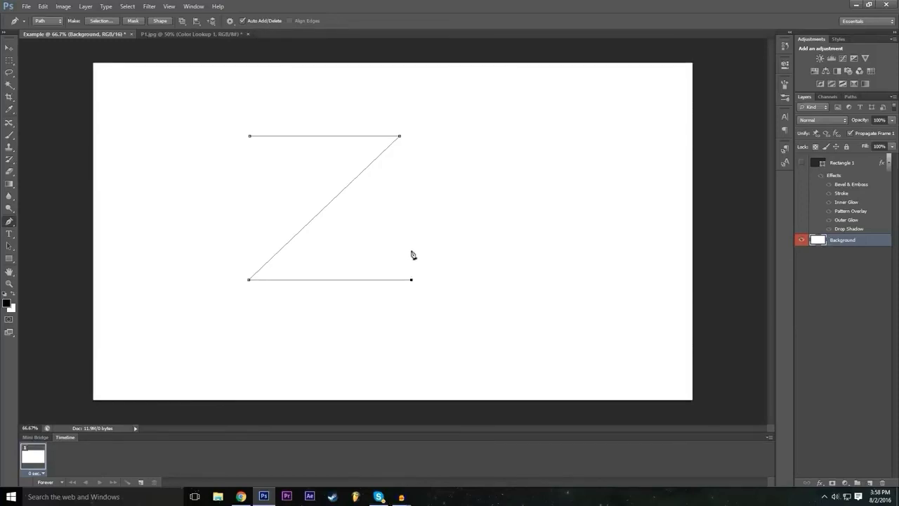
- Complete the Z as a closed block-letter outline, with a parallel diagonal and a second level edge above the first
{"action": "left_click", "coordinate": [310, 251]}
{"action": "left_click", "coordinate": [425, 137]}
{"action": "left_click_drag", "start_coordinate": [425, 137], "coordinate": [437, 123]}
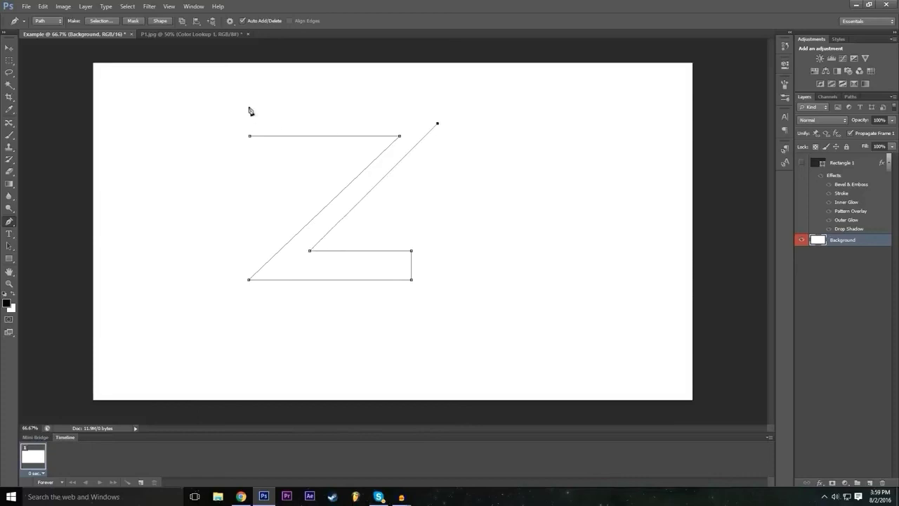
{"action": "left_click", "coordinate": [251, 123]}
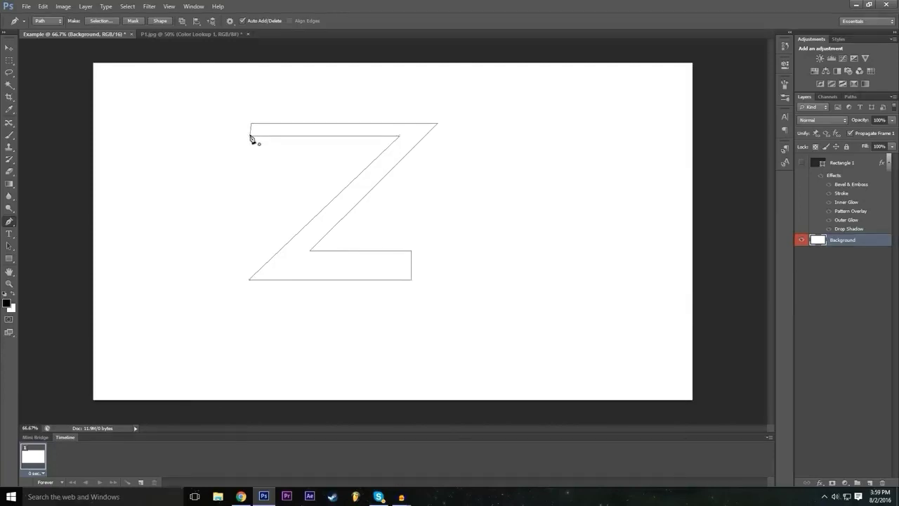
- Define the closed path as a custom shape named Z
{"action": "right_click", "coordinate": [310, 277]}
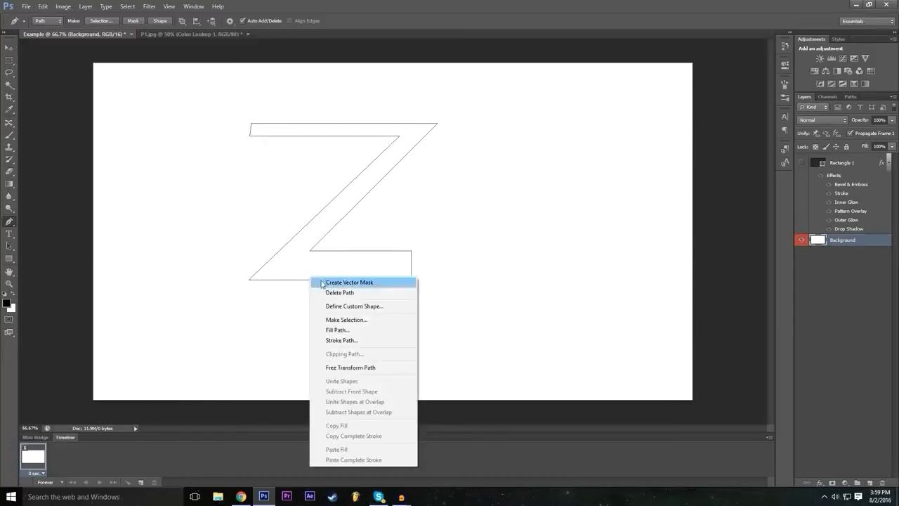
{"action": "left_click", "coordinate": [373, 307]}
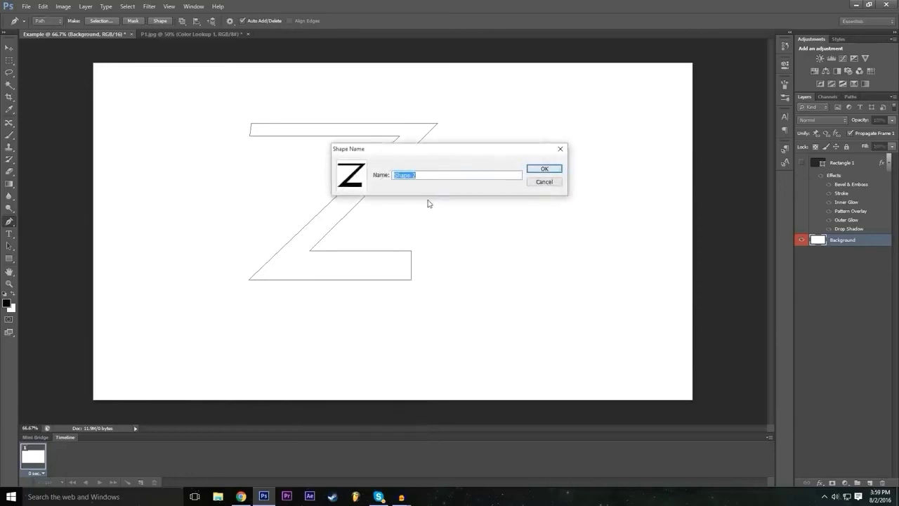
{"action": "type", "text": "Z"}
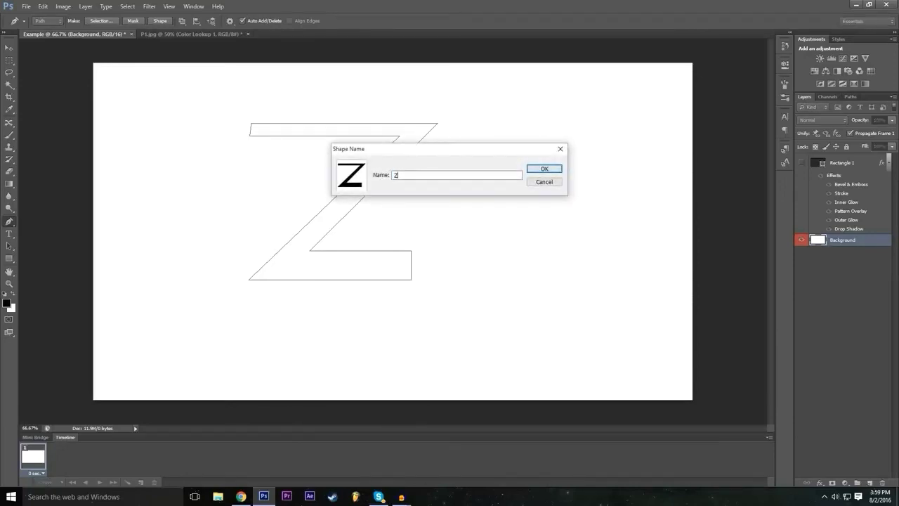
{"action": "key", "text": "Return"}
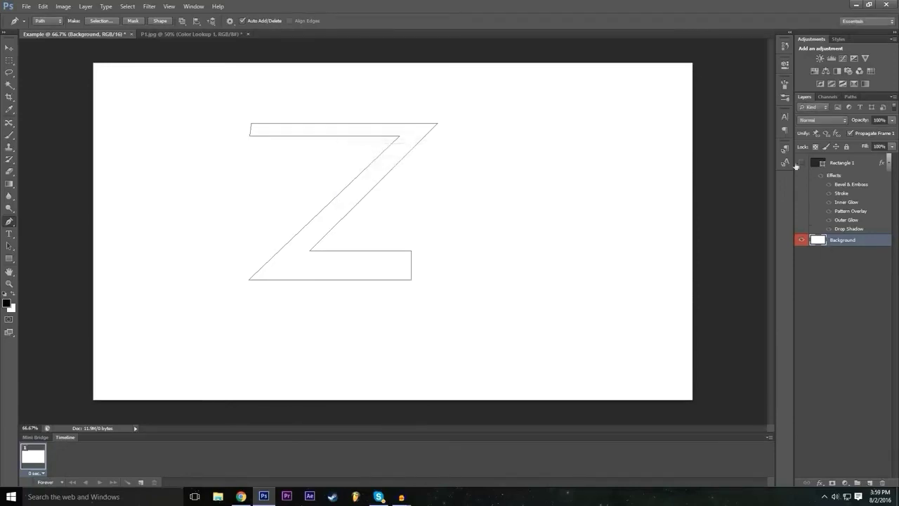
- Activate the Custom Shape tool and choose the saved Z as its shape
{"action": "left_click", "coordinate": [9, 258]}
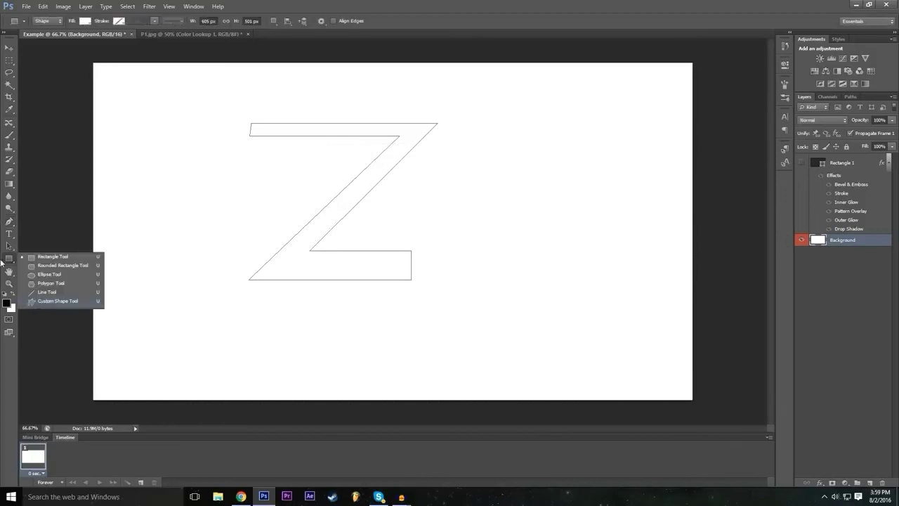
{"action": "left_click", "coordinate": [52, 301]}
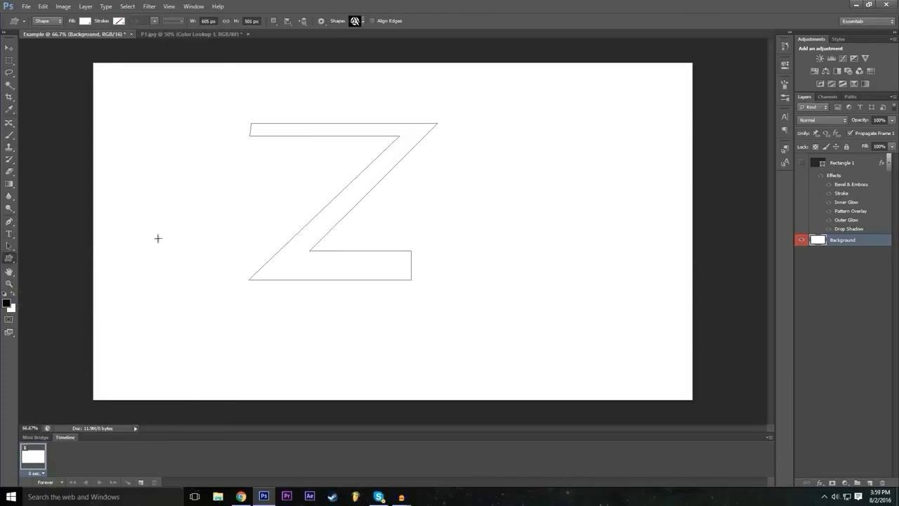
{"action": "left_click", "coordinate": [357, 23]}
{"action": "scroll", "coordinate": [323, 71], "scroll_direction": "down", "scroll_amount": 2}
{"action": "scroll", "coordinate": [331, 77], "scroll_direction": "up", "scroll_amount": 2}
{"action": "scroll", "coordinate": [364, 70], "scroll_direction": "down", "scroll_amount": 2}
{"action": "scroll", "coordinate": [362, 73], "scroll_direction": "up", "scroll_amount": 2}
{"action": "left_click", "coordinate": [357, 87]}
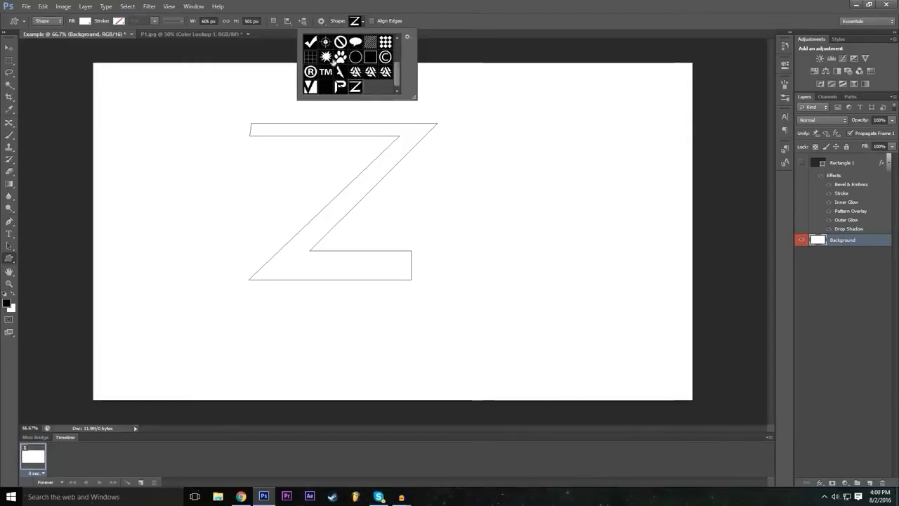
{"action": "left_click", "coordinate": [442, 6]}
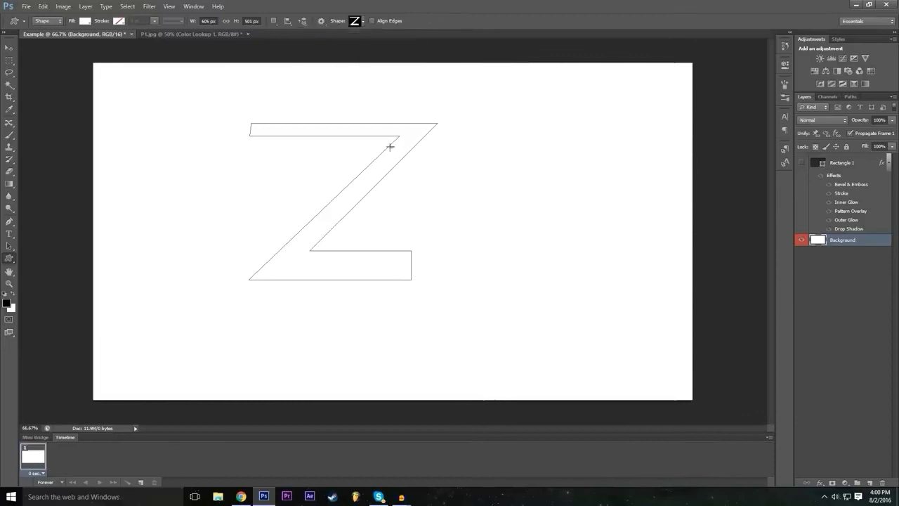
- Place the Z custom shape at 605 px wide by 501 px high and move it near the canvas centre
{"action": "left_click", "coordinate": [381, 237]}
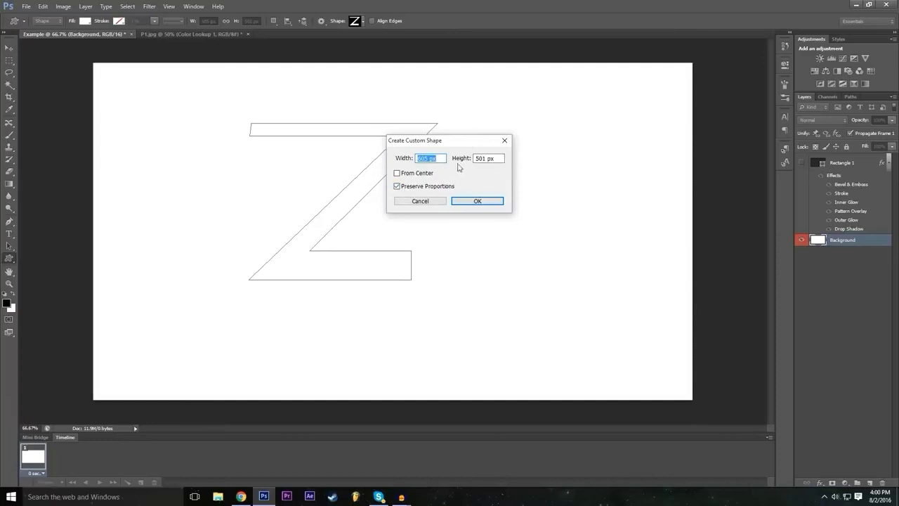
{"action": "left_click", "coordinate": [478, 201]}
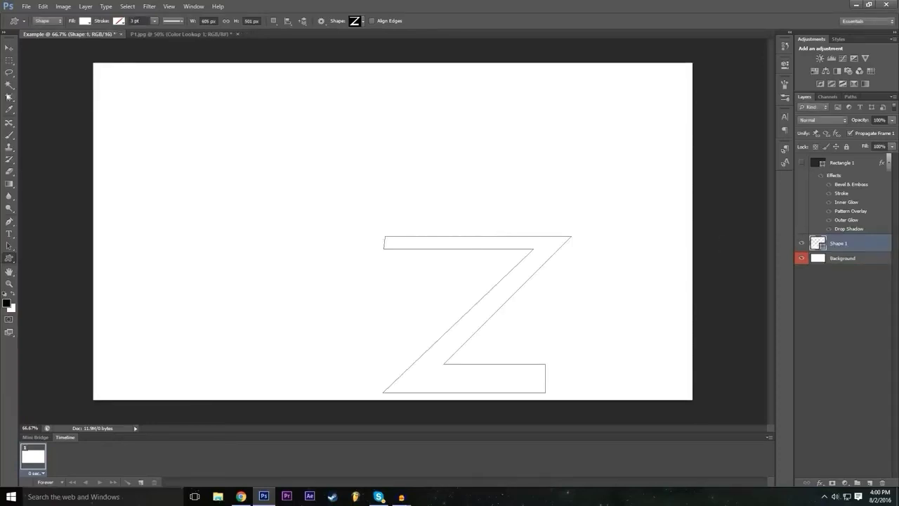
{"action": "left_click", "coordinate": [9, 47]}
{"action": "left_click_drag", "start_coordinate": [482, 309], "coordinate": [421, 254]}
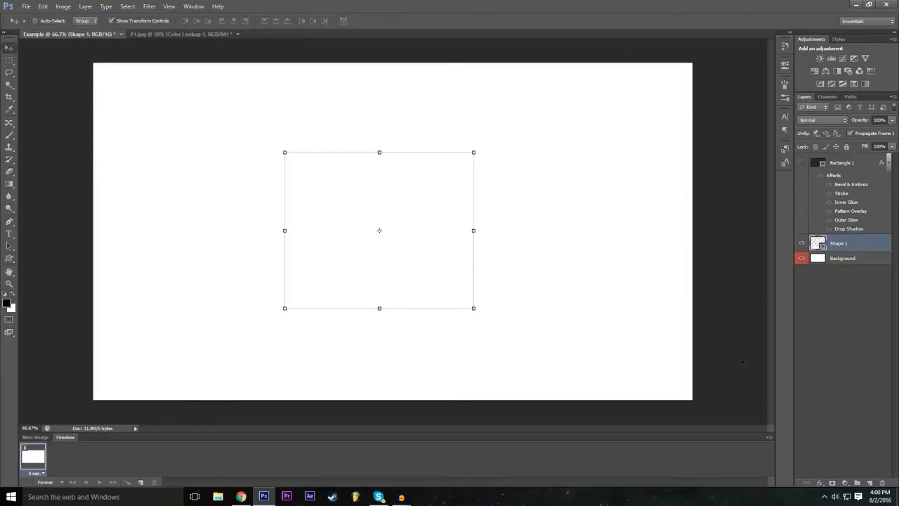
- Add a Color Overlay layer style to the Z shape and set its overlay colour to black
{"action": "left_click", "coordinate": [820, 483]}
{"action": "left_click", "coordinate": [848, 367]}
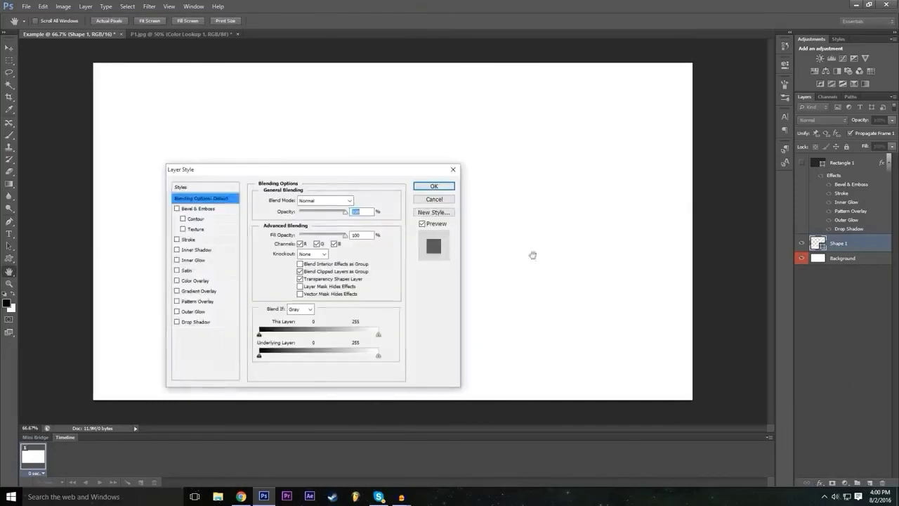
{"action": "left_click_drag", "start_coordinate": [310, 168], "coordinate": [782, 106]}
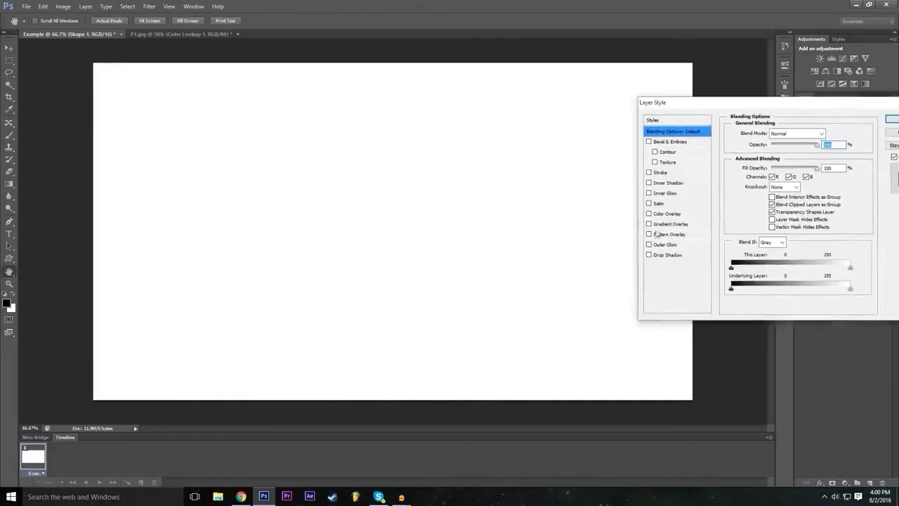
{"action": "left_click", "coordinate": [649, 214]}
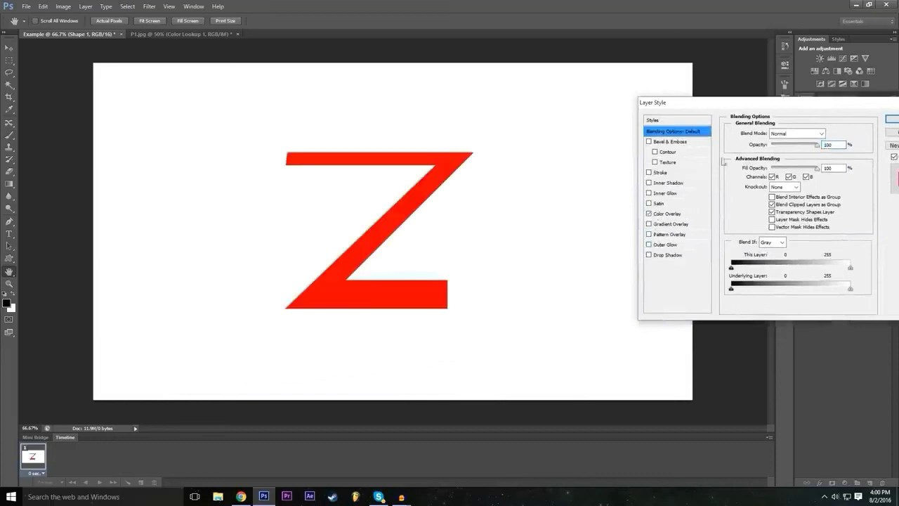
{"action": "left_click_drag", "start_coordinate": [755, 103], "coordinate": [612, 131]}
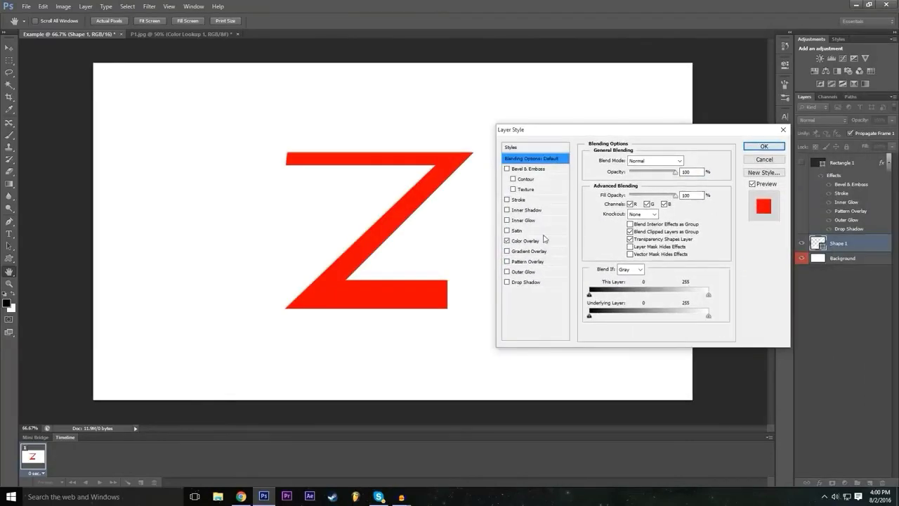
{"action": "left_click", "coordinate": [546, 241]}
{"action": "left_click", "coordinate": [690, 161]}
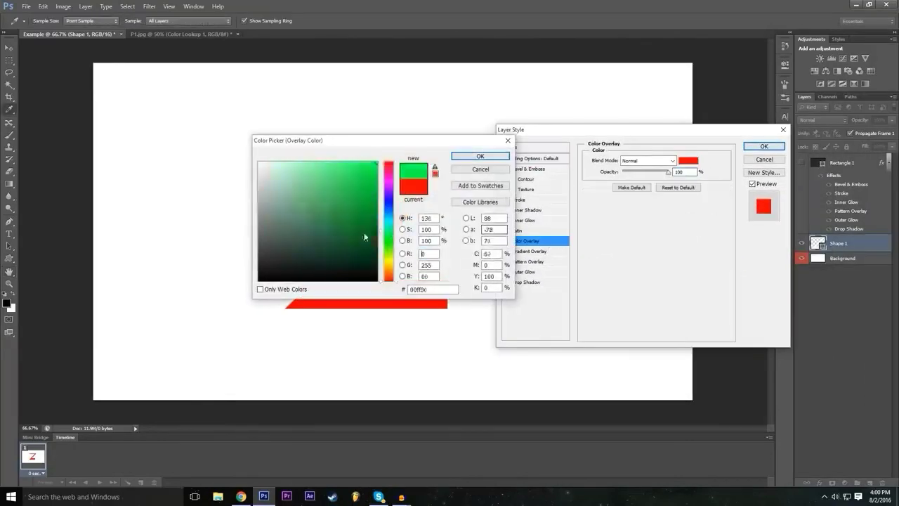
{"action": "left_click_drag", "start_coordinate": [287, 232], "coordinate": [250, 288]}
{"action": "left_click_drag", "start_coordinate": [377, 140], "coordinate": [457, 184]}
{"action": "left_click", "coordinate": [548, 203]}
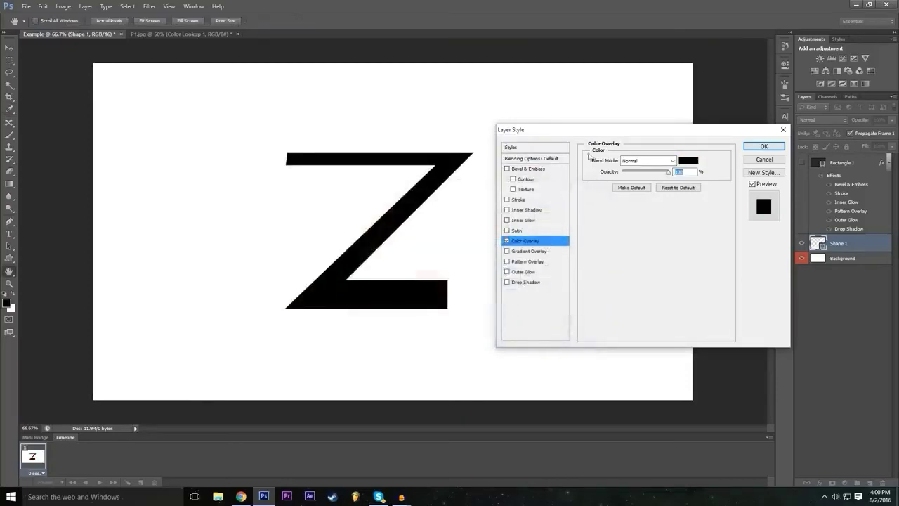
- Add a red Outer Glow with increased spread and a size of 46 px to the Z, and hide the Background layer
{"action": "left_click", "coordinate": [511, 274]}
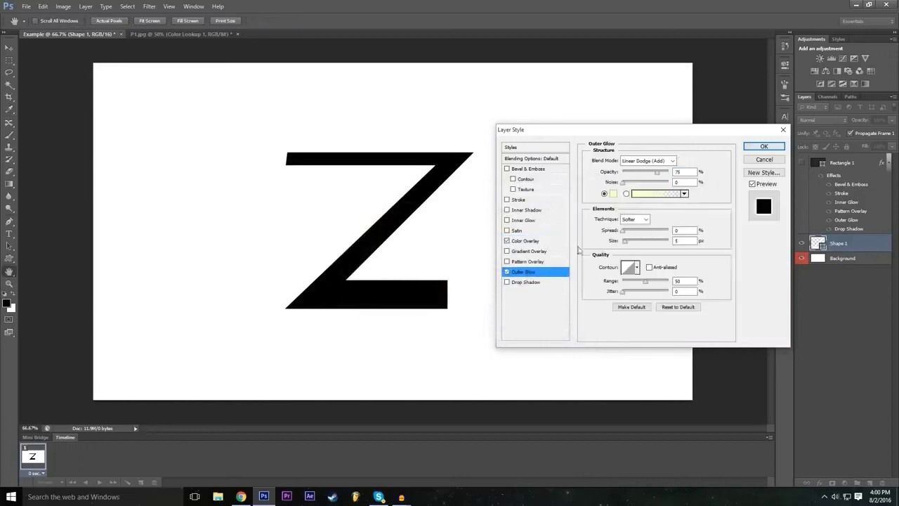
{"action": "left_click", "coordinate": [614, 194]}
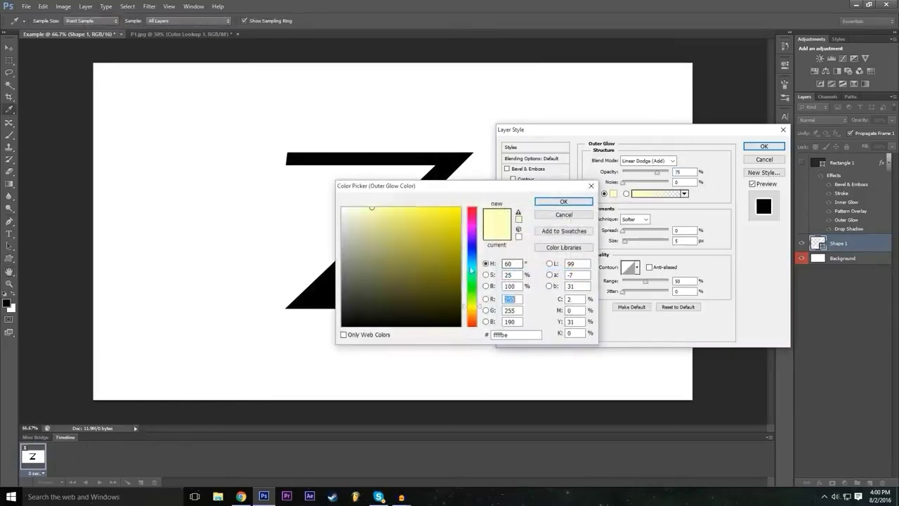
{"action": "left_click_drag", "start_coordinate": [472, 225], "coordinate": [472, 209]}
{"action": "left_click", "coordinate": [457, 210]}
{"action": "left_click", "coordinate": [558, 202]}
{"action": "left_click_drag", "start_coordinate": [623, 241], "coordinate": [635, 230]}
{"action": "left_click_drag", "start_coordinate": [702, 131], "coordinate": [733, 146]}
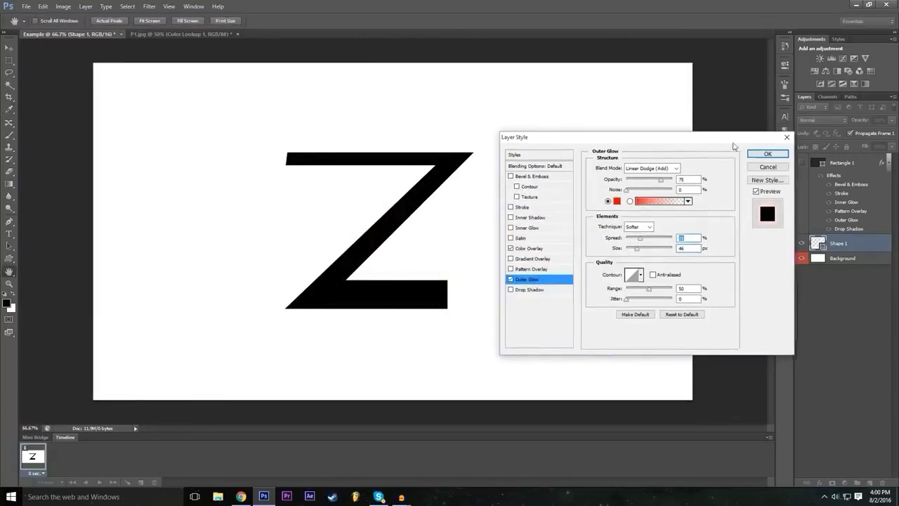
{"action": "left_click", "coordinate": [768, 154]}
{"action": "left_click", "coordinate": [801, 285]}
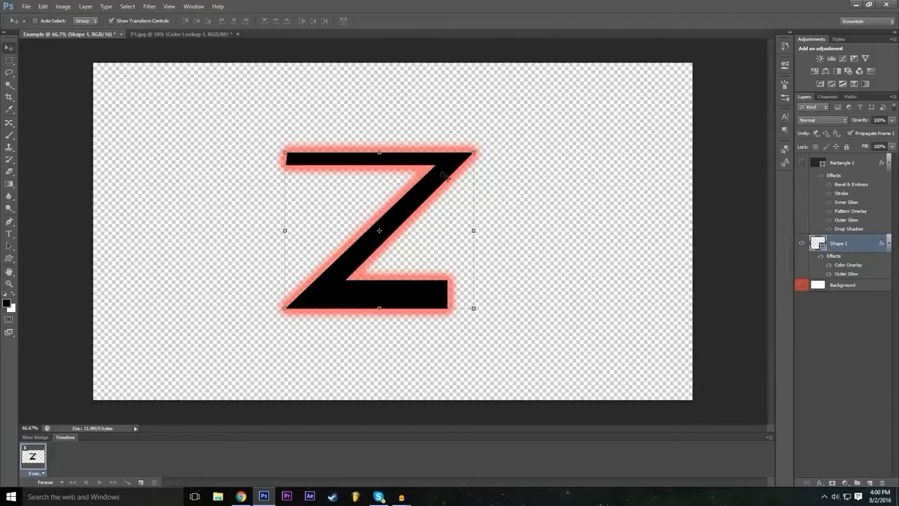
- Review the car composite in P1.jpg and the glowing Z in the Example document, ending on P1.jpg
{"action": "double_click", "coordinate": [526, 5]}
{"action": "double_click", "coordinate": [558, 4]}
{"action": "left_click", "coordinate": [191, 34]}
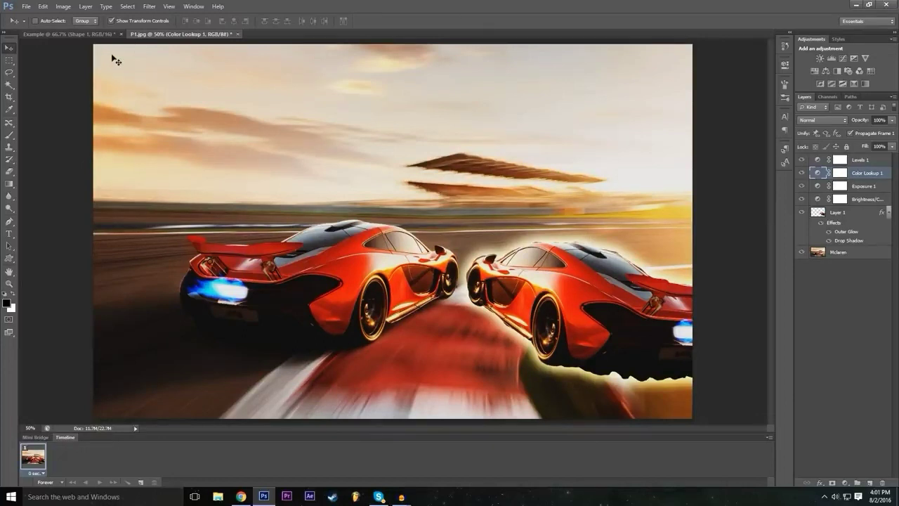
{"action": "left_click", "coordinate": [104, 32]}
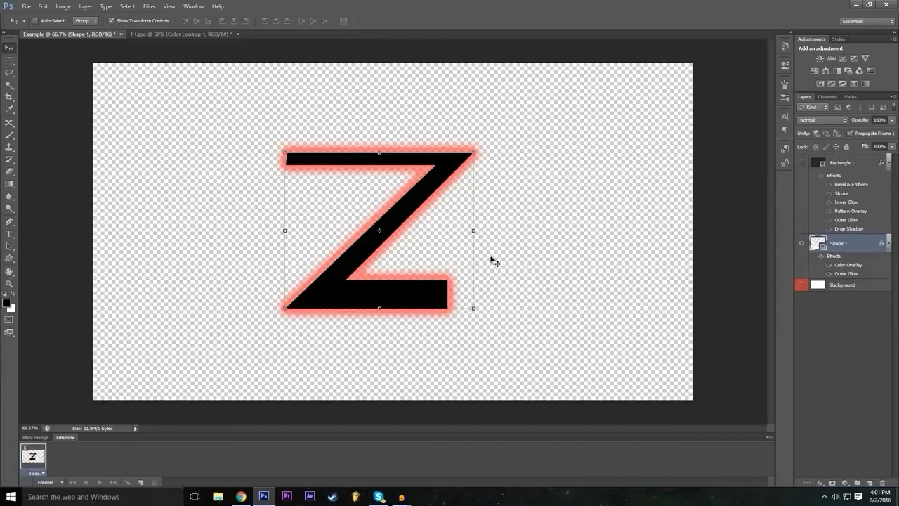
{"action": "left_click", "coordinate": [179, 34]}
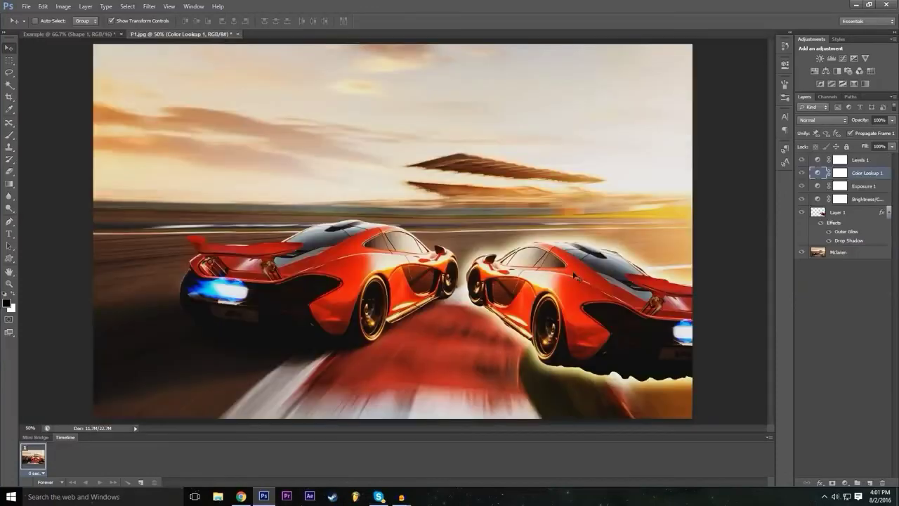